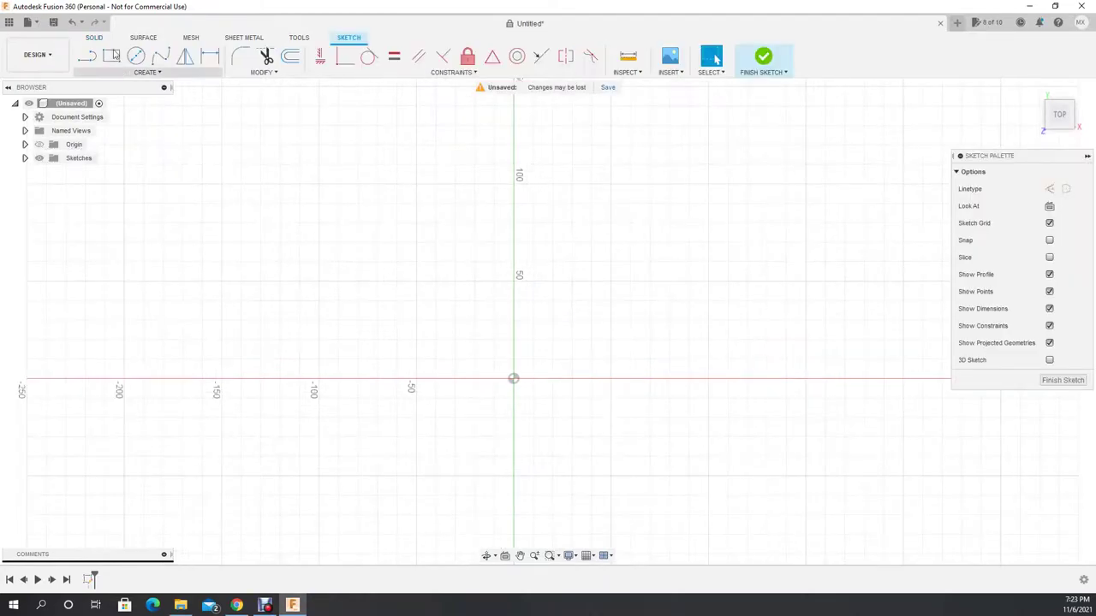
Step: Draw a 130 mm line from the origin at 30° above the axis
key(l)
click(513, 379)
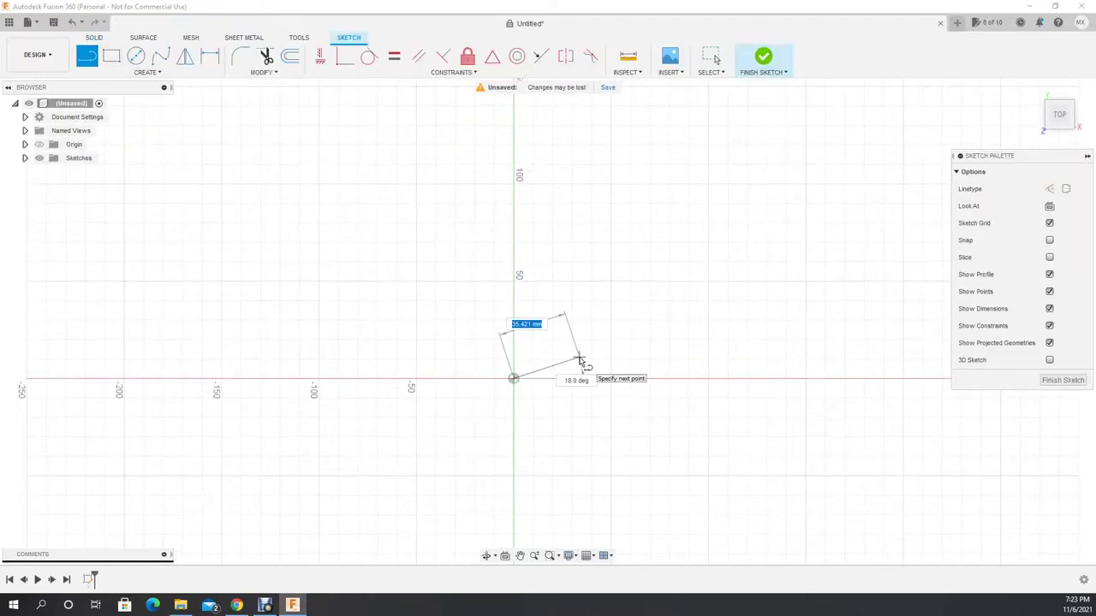
text(130)
key(Tab)
text(30)
key(Tab)
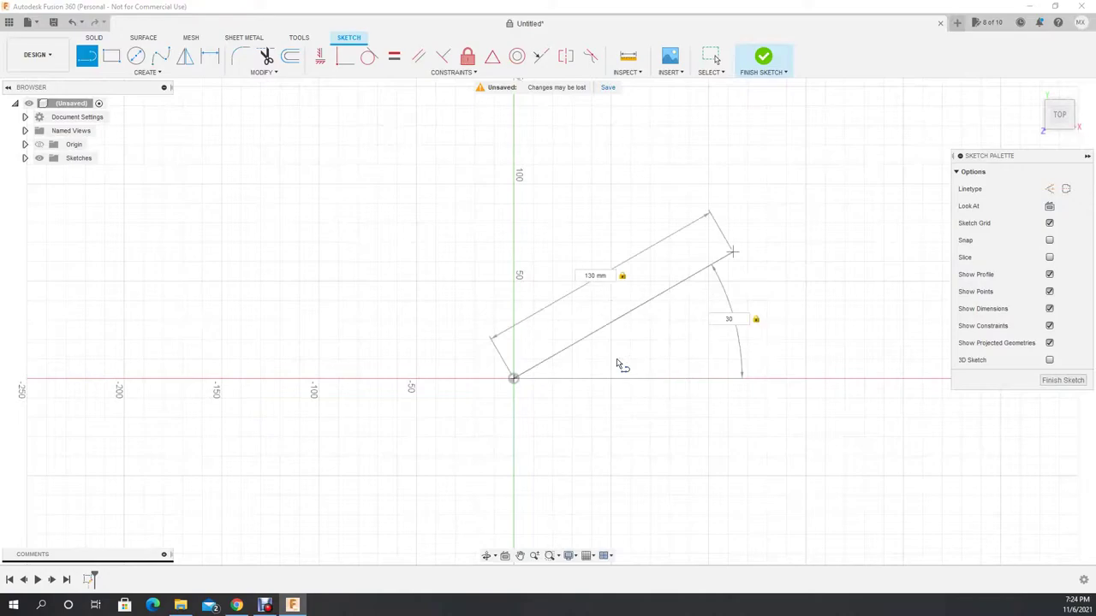
key(Escape)
Step: Draw a second 130 mm line from the origin at 30° below the axis
click(87, 56)
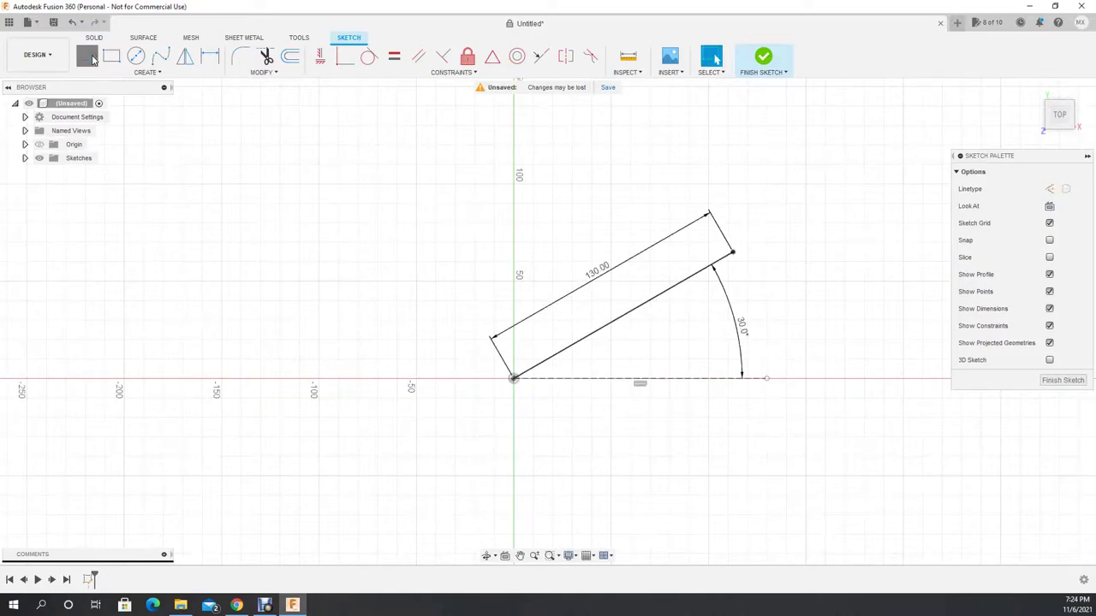
click(513, 378)
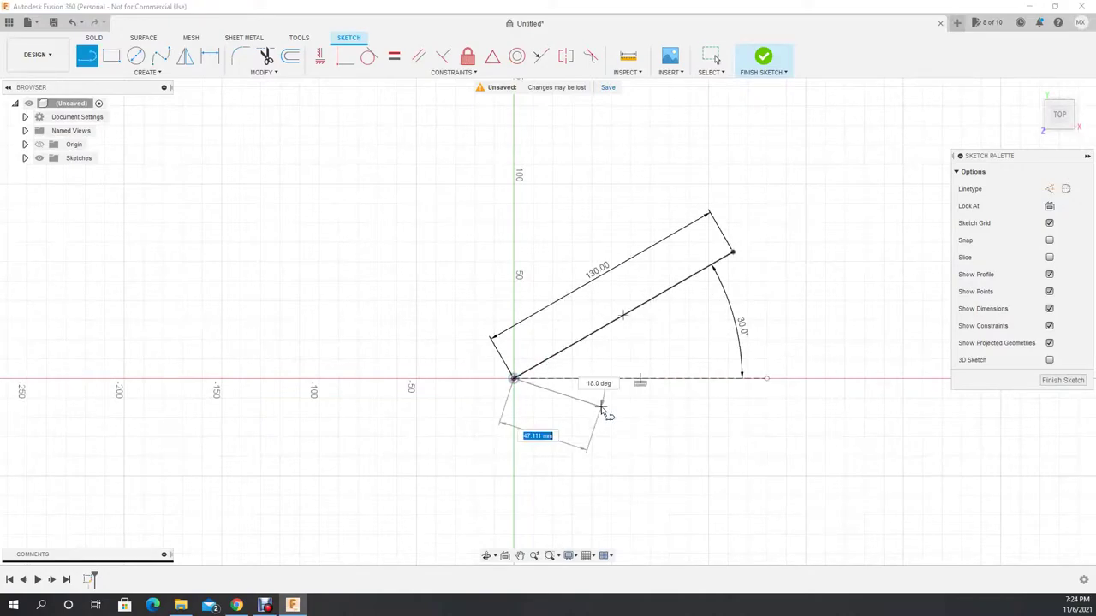
text(130)
key(Tab)
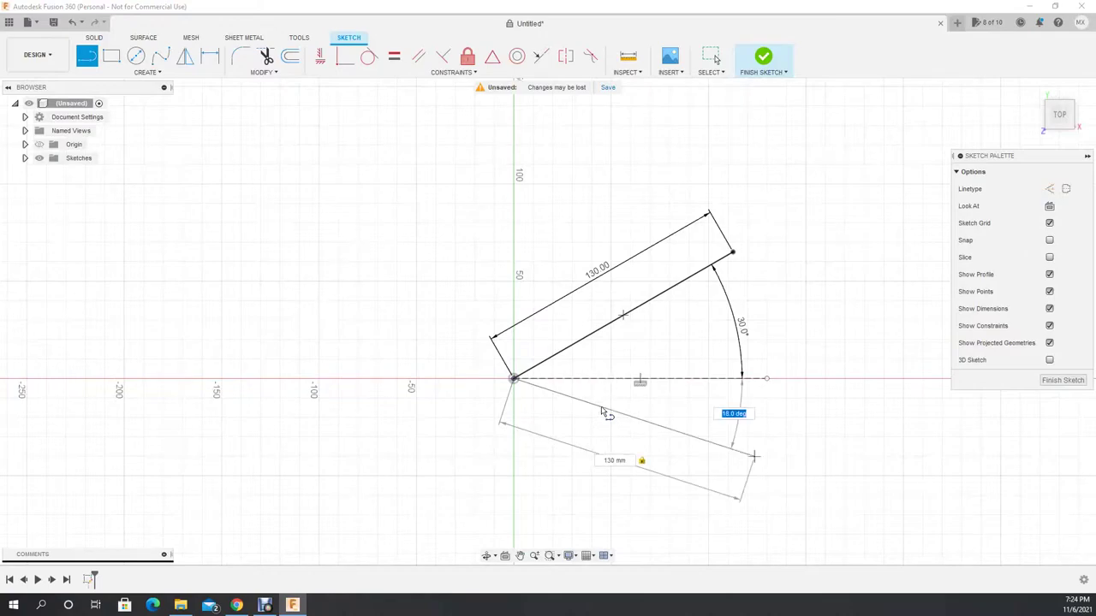
text(30)
key(Return)
key(Escape)
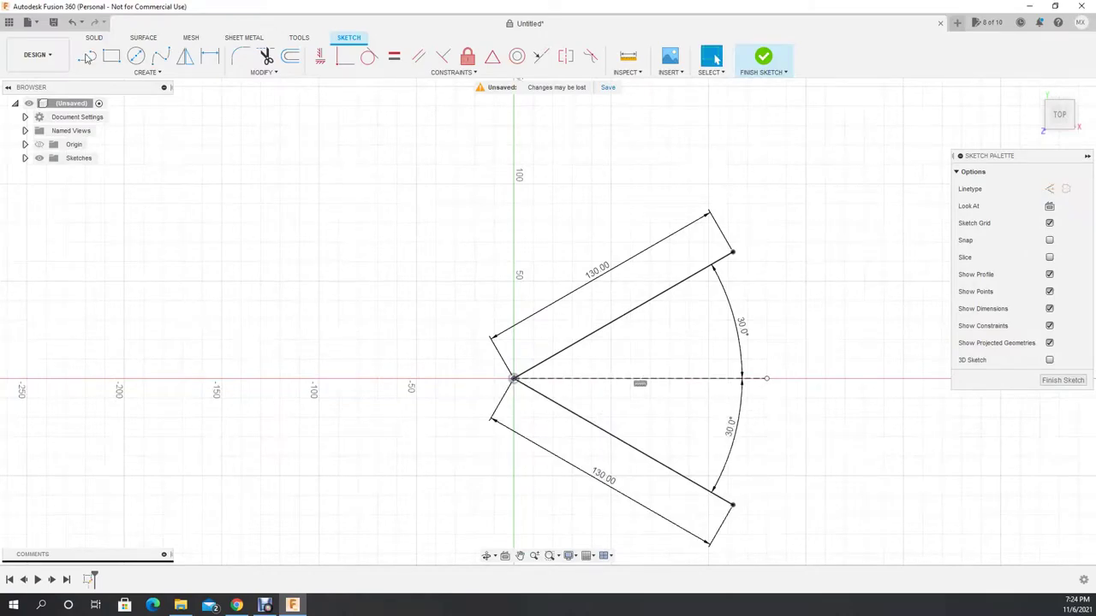
Step: Join the two line ends with a vertical line to close the triangle
key(l)
click(731, 252)
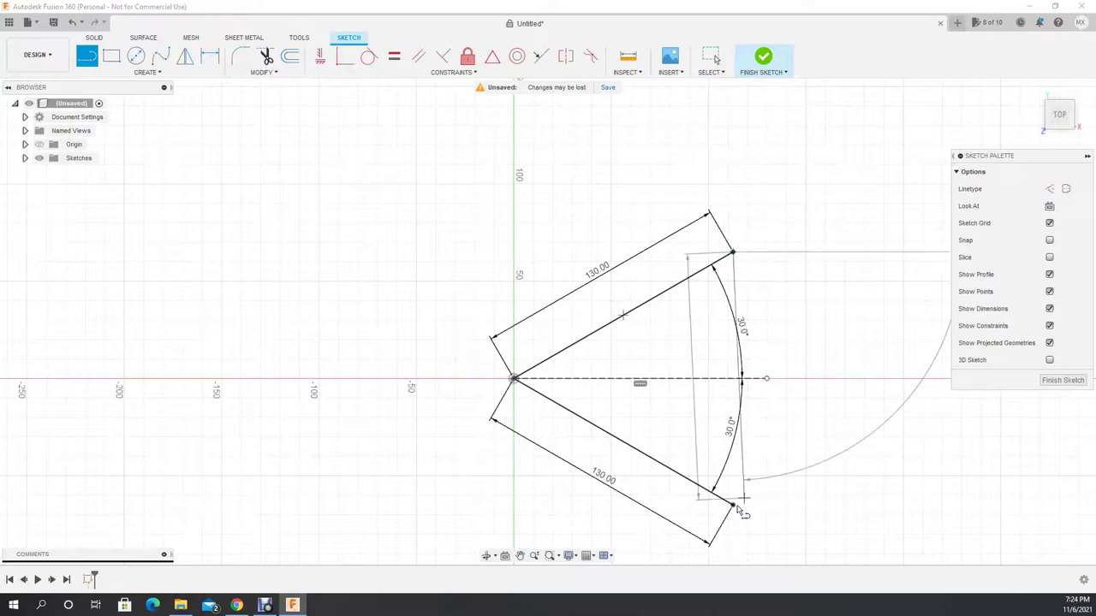
click(732, 506)
key(Escape)
key(c)
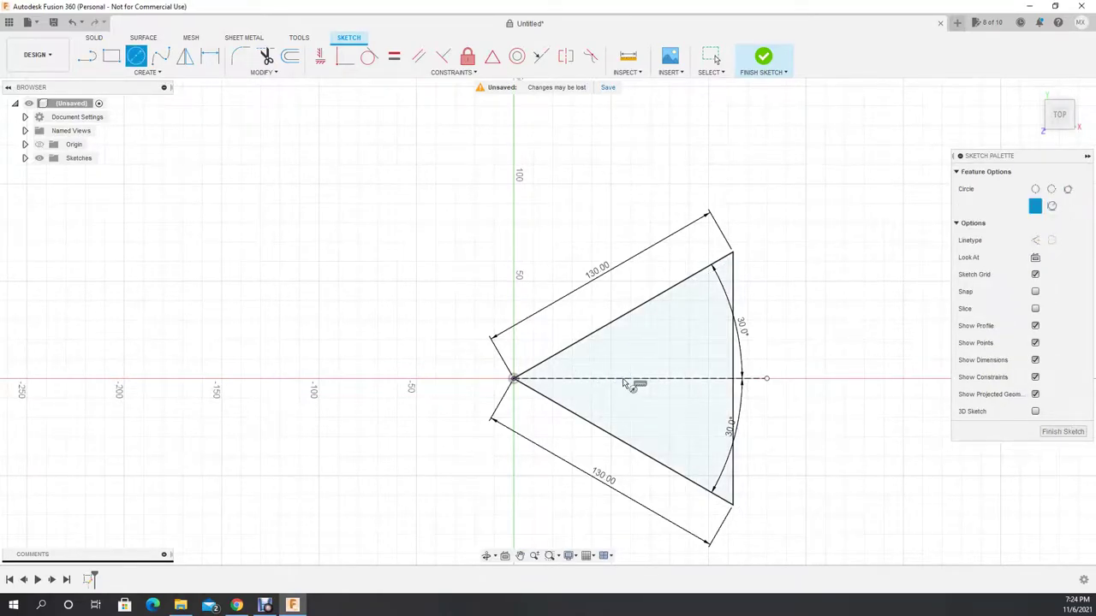
Step: Place a 35.50 mm diameter circle centred on the dashed centerline inside the triangle
click(625, 379)
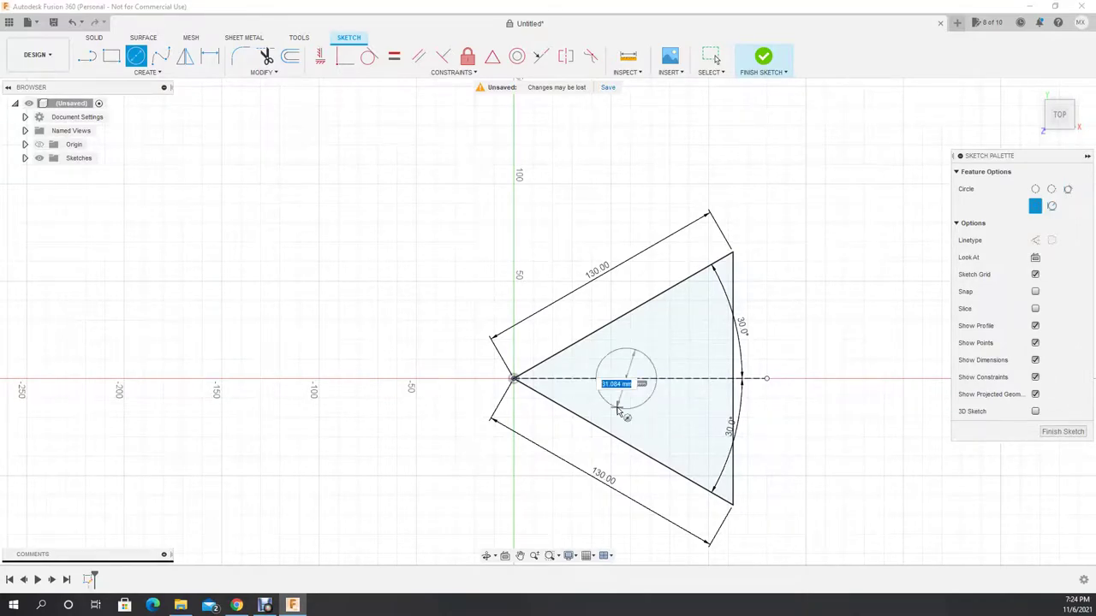
text(35.5)
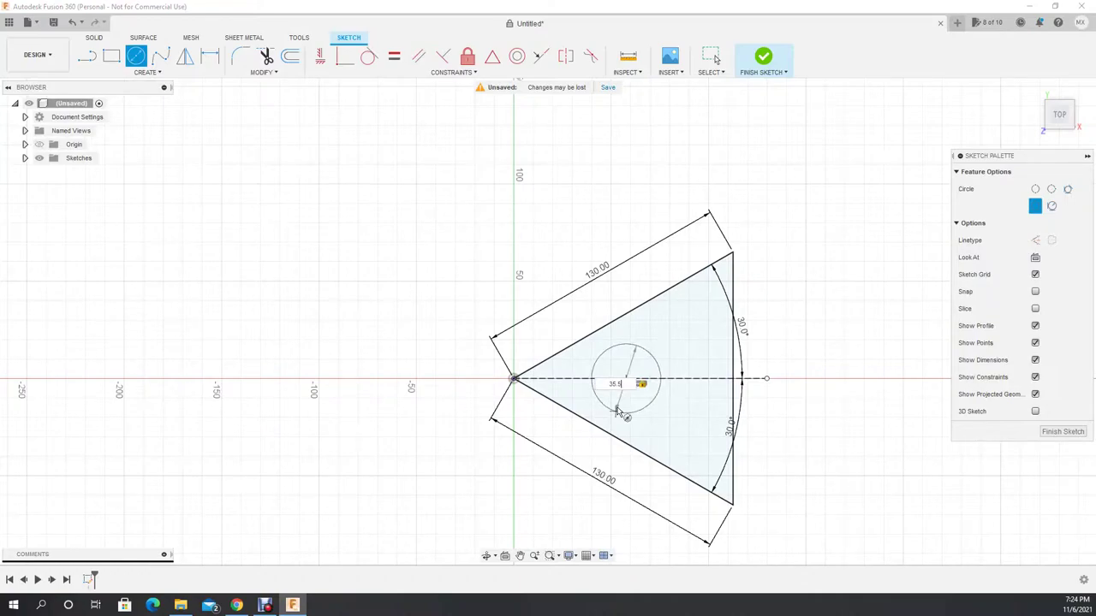
key(Return)
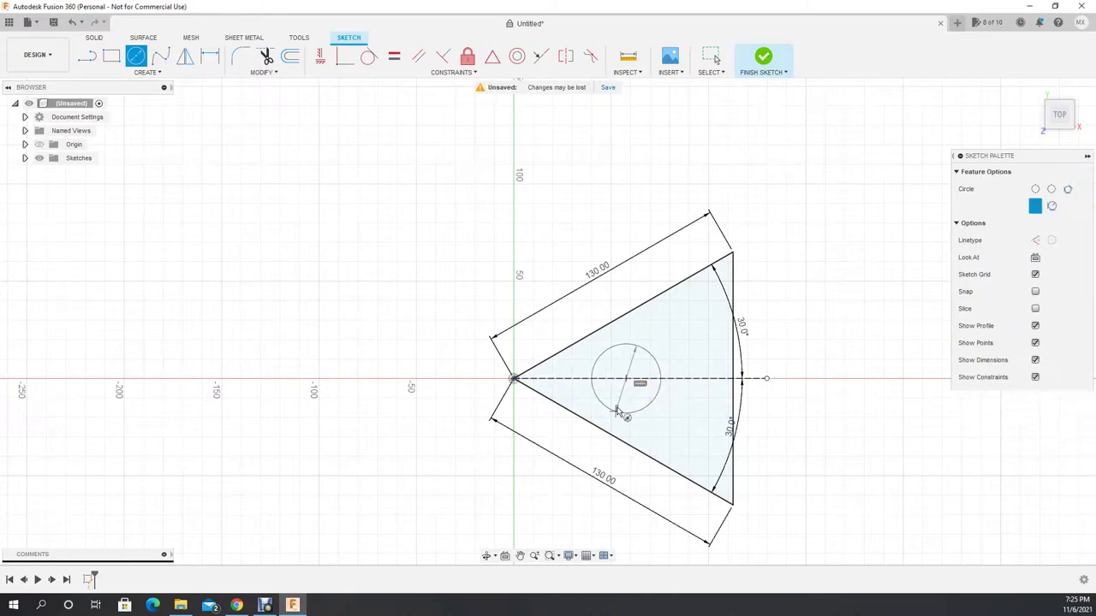
key(Escape)
Step: Offset the Ø35.50 circle 7 mm outward into a concentric circle
middle_drag(616, 412, 556, 409)
scroll(552, 409, up, 3)
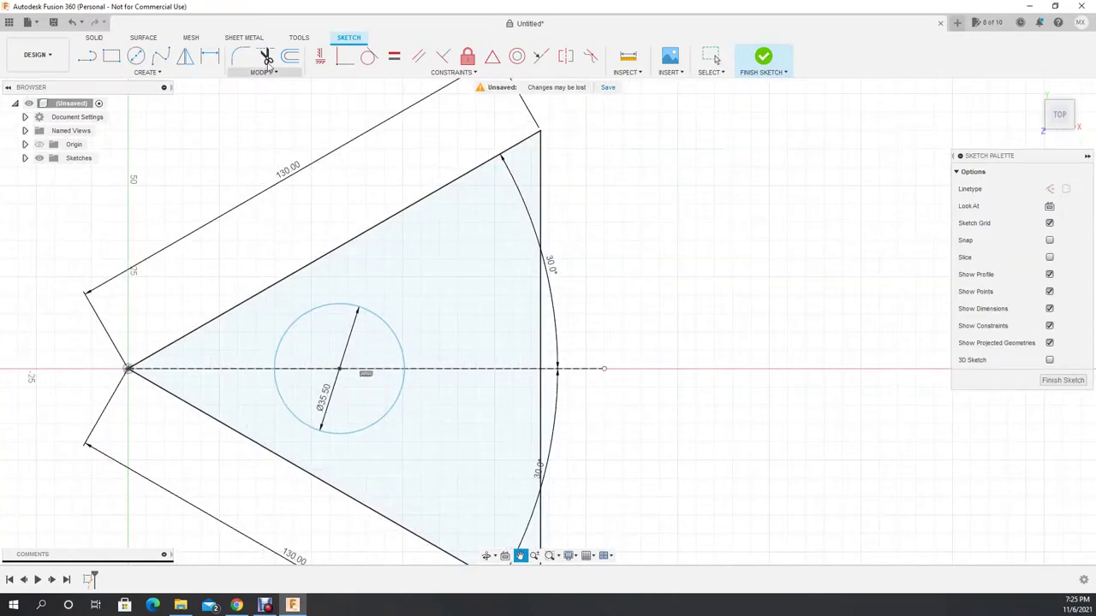
click(403, 348)
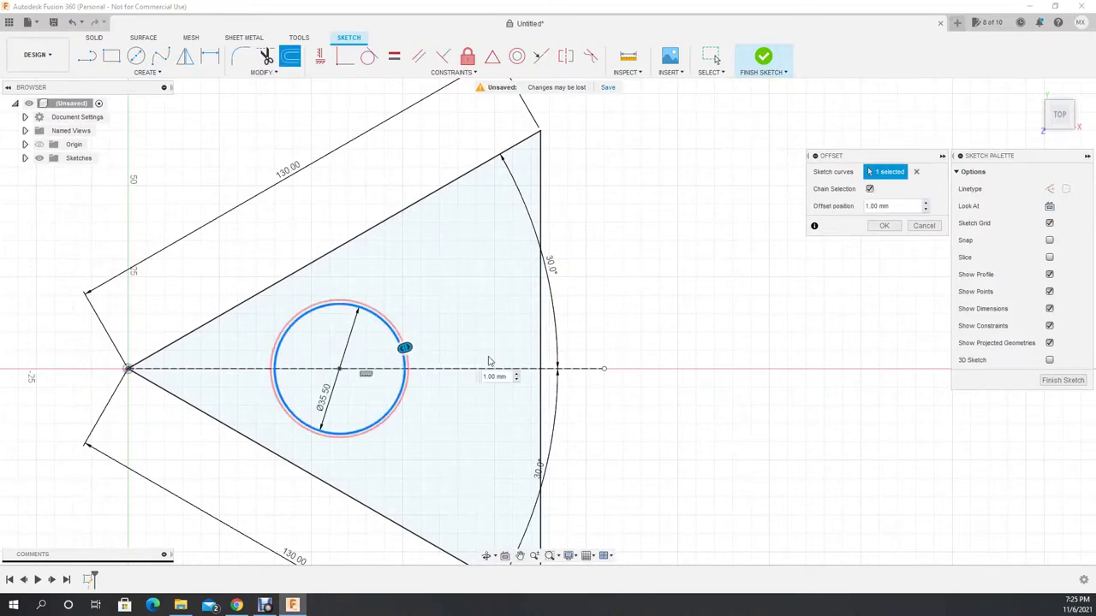
text(3)
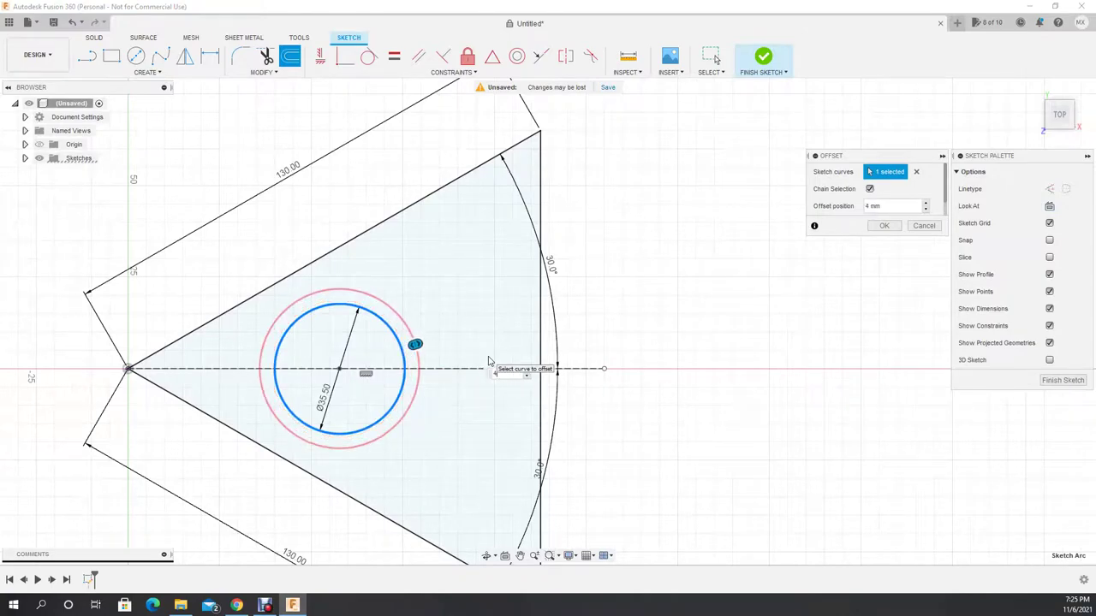
text(5)
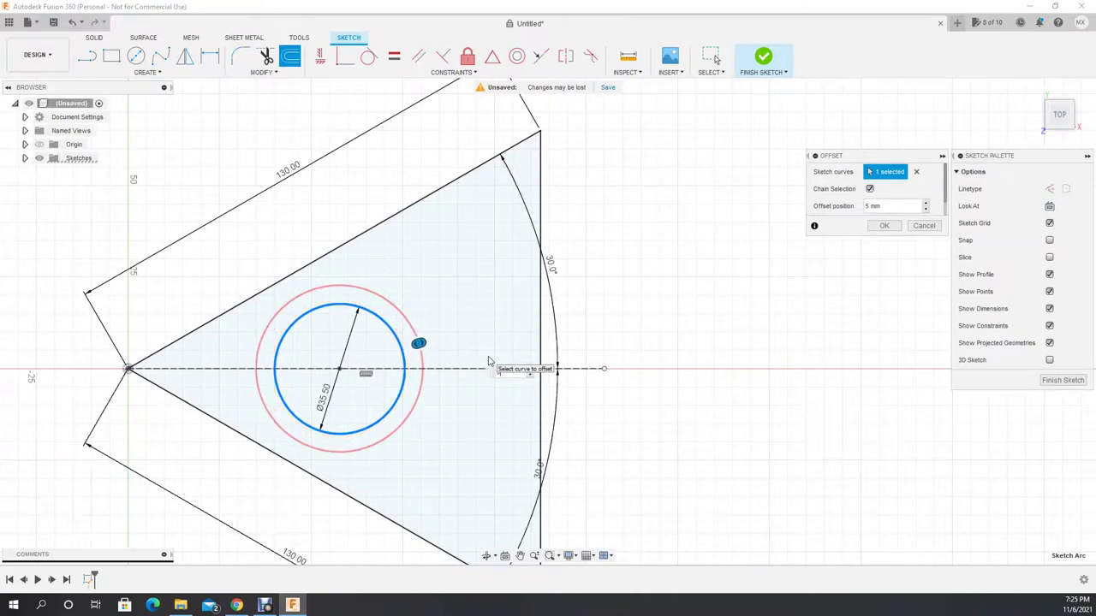
text(7)
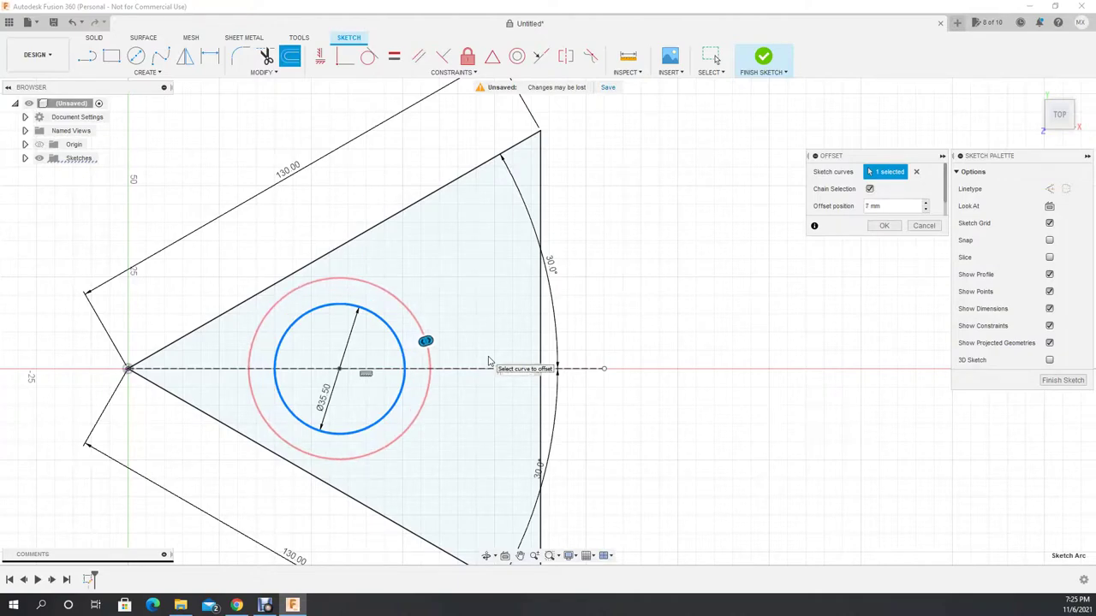
key(Return)
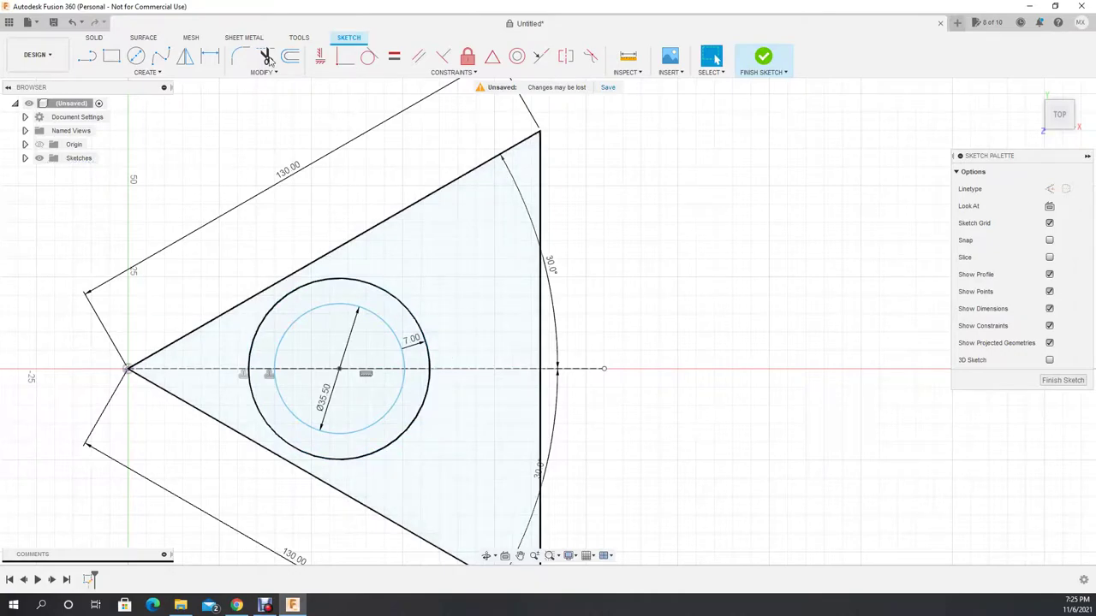
Step: With chain selection off, offset the vertical edge 7 mm inward
click(290, 56)
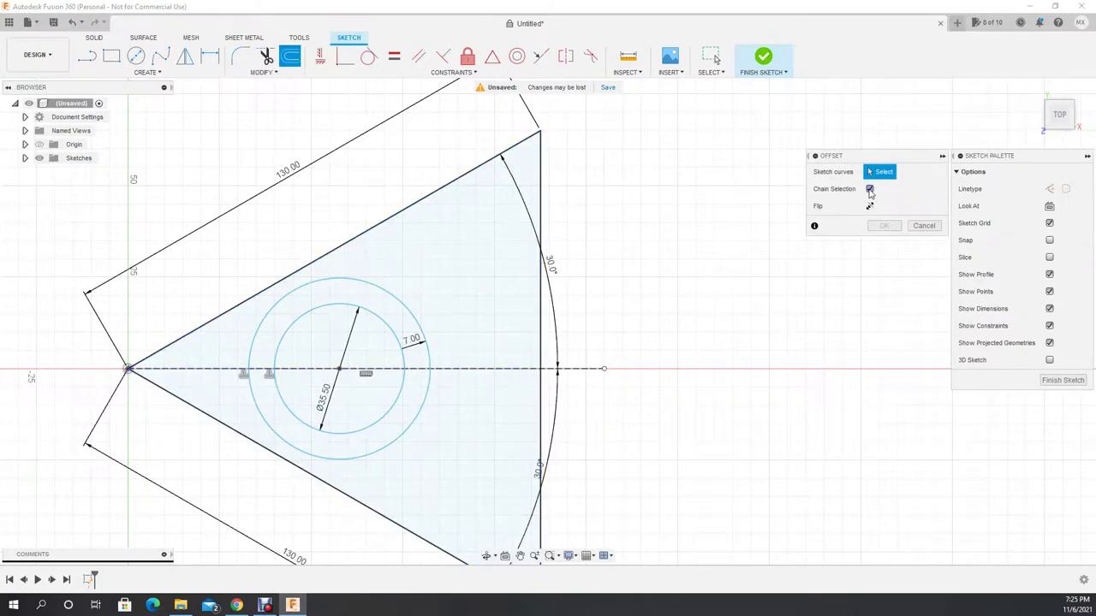
click(869, 188)
click(540, 363)
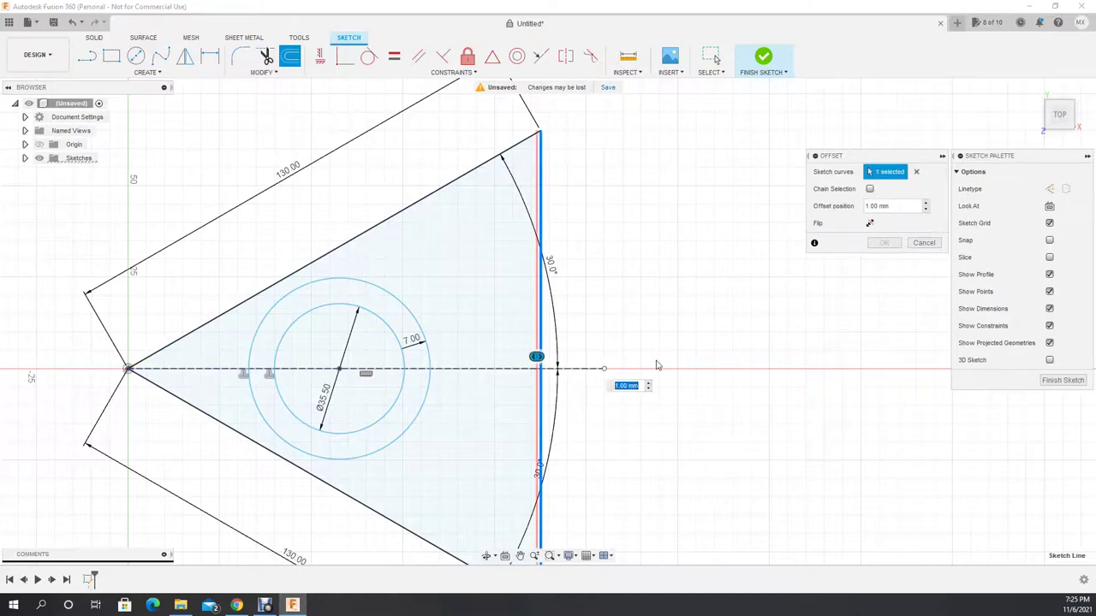
text(7)
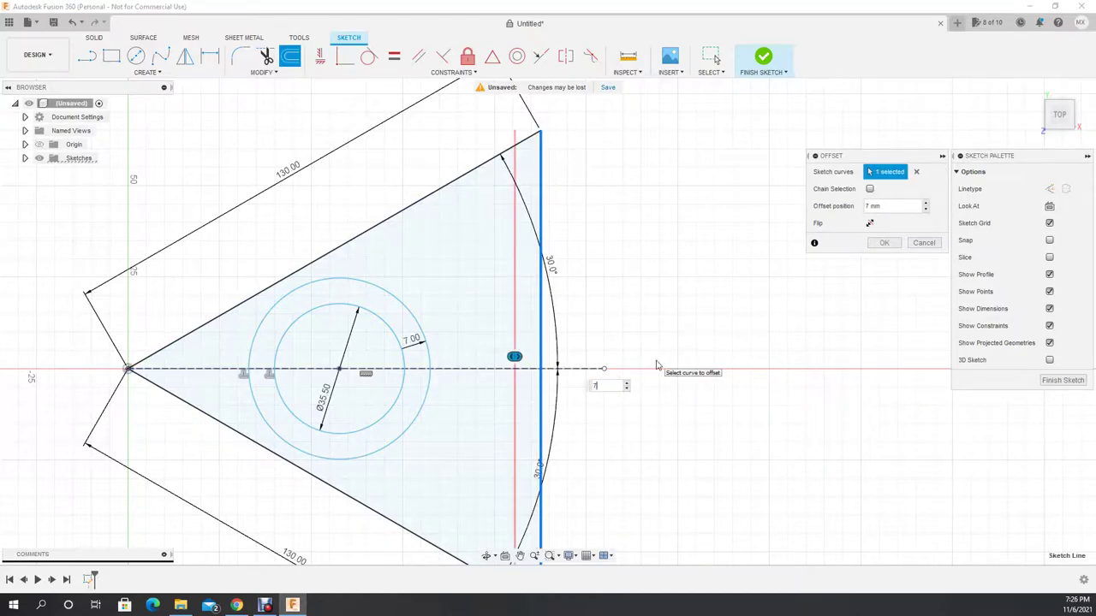
key(Return)
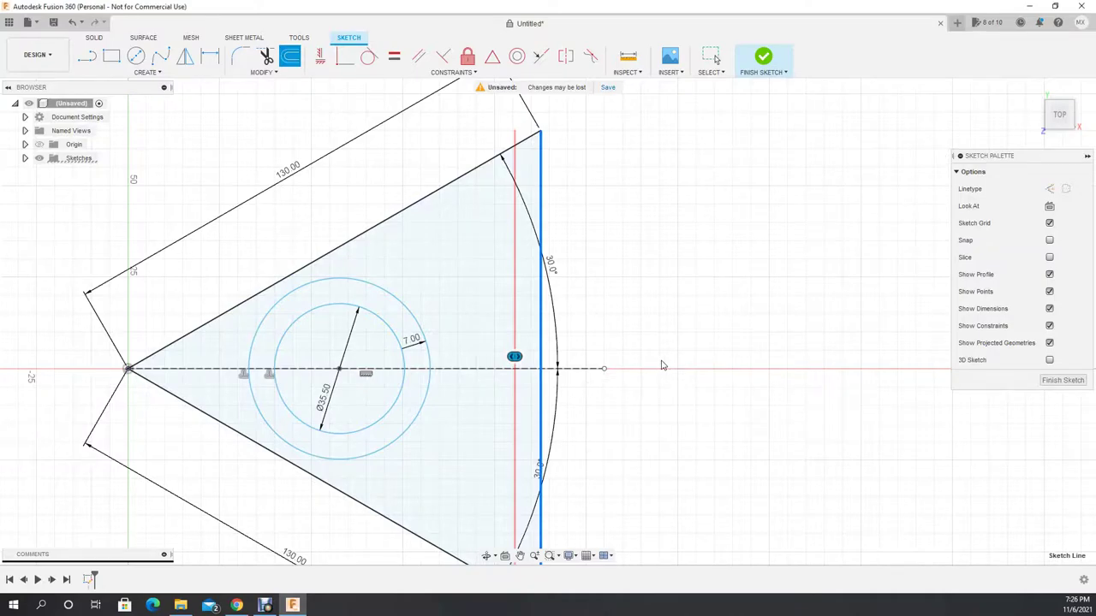
Step: Offset both slanted edges 20 mm inward
click(292, 62)
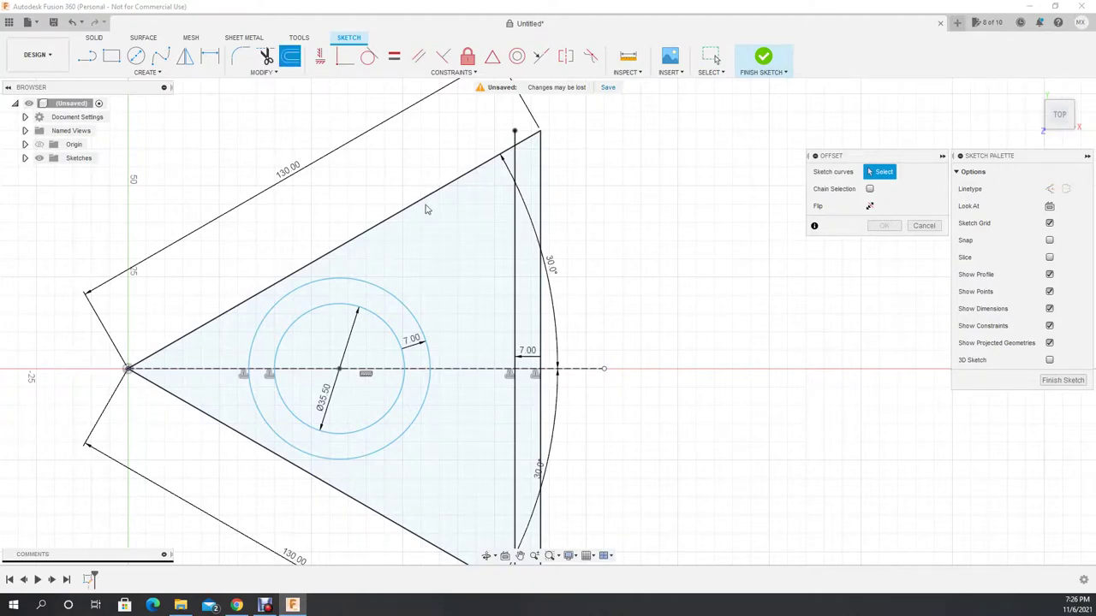
click(394, 215)
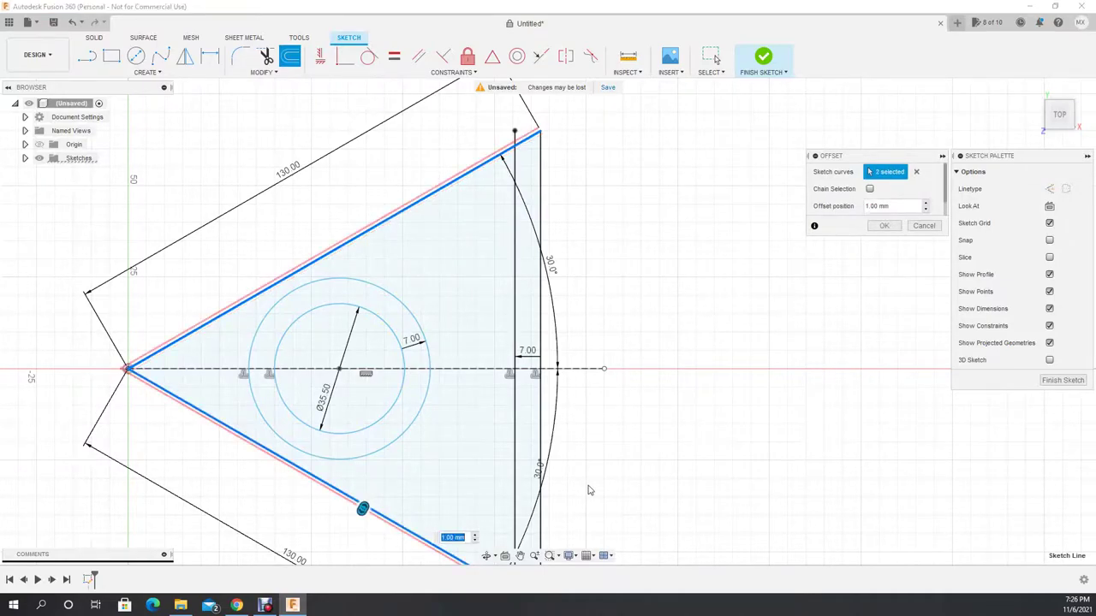
text(-7)
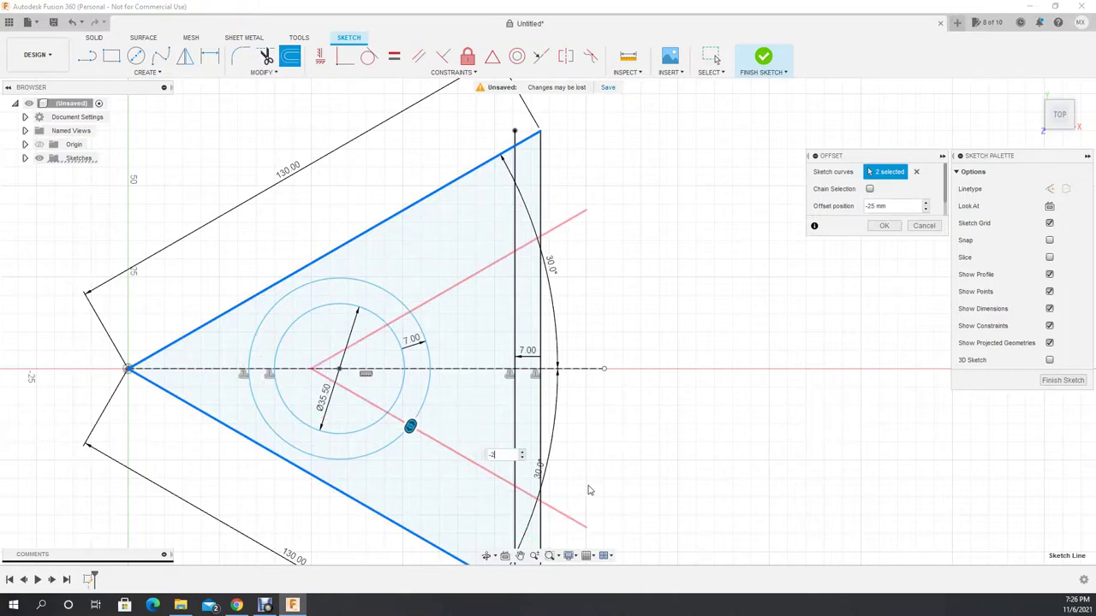
text(20)
key(Return)
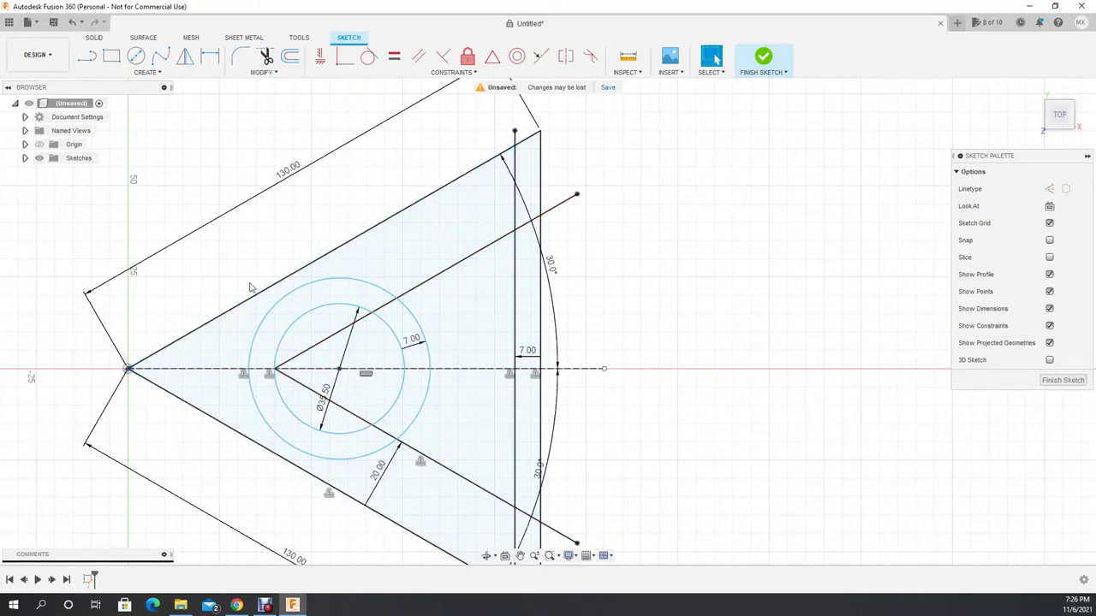
click(290, 56)
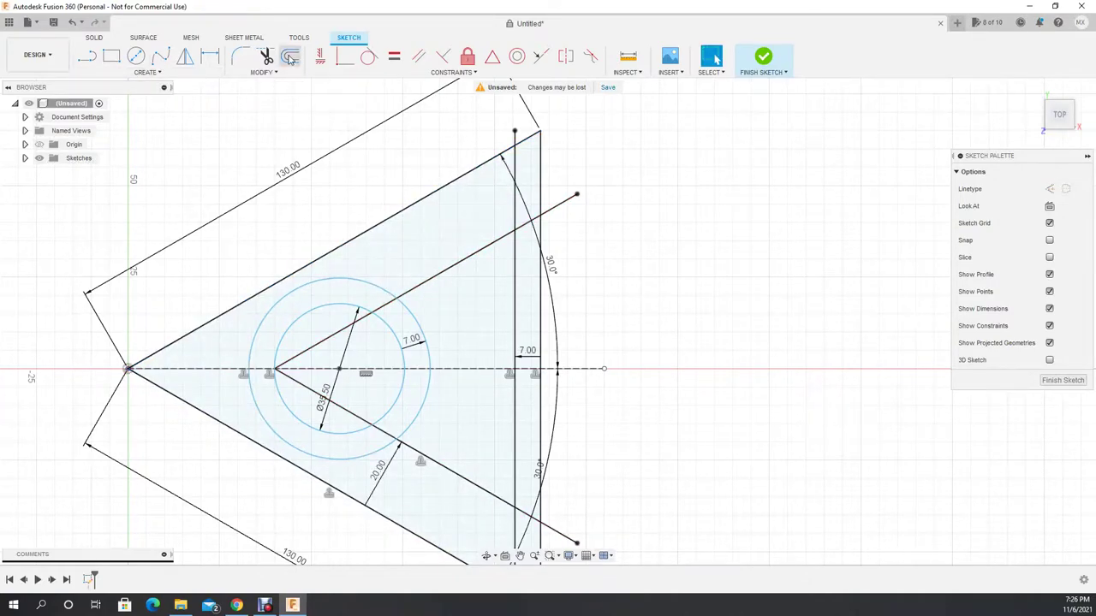
Step: Offset the upper and lower slanted edges 10 mm inward
click(212, 330)
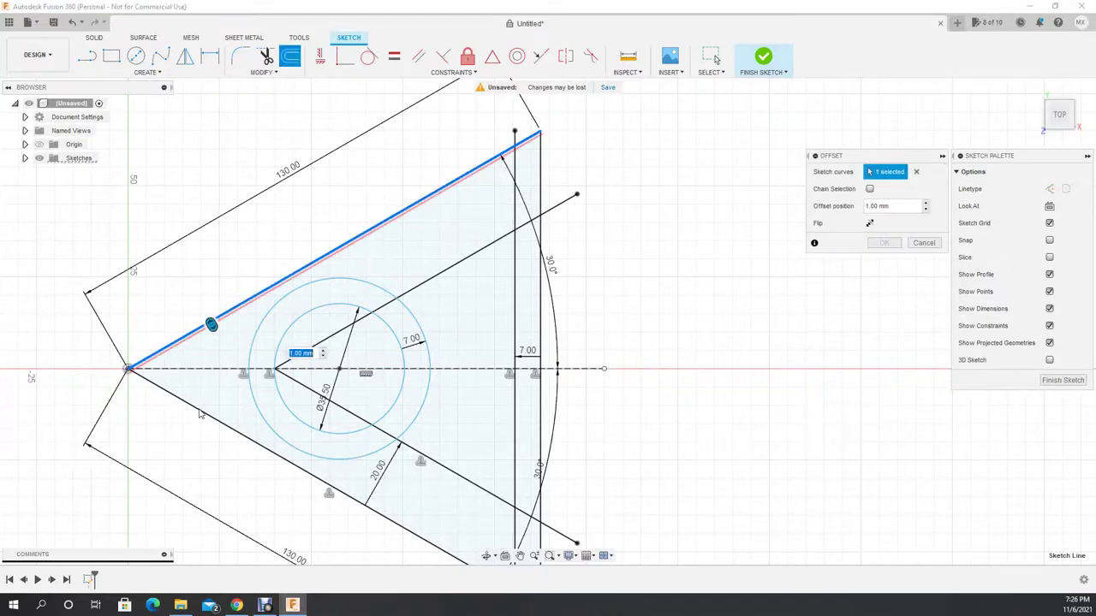
click(197, 414)
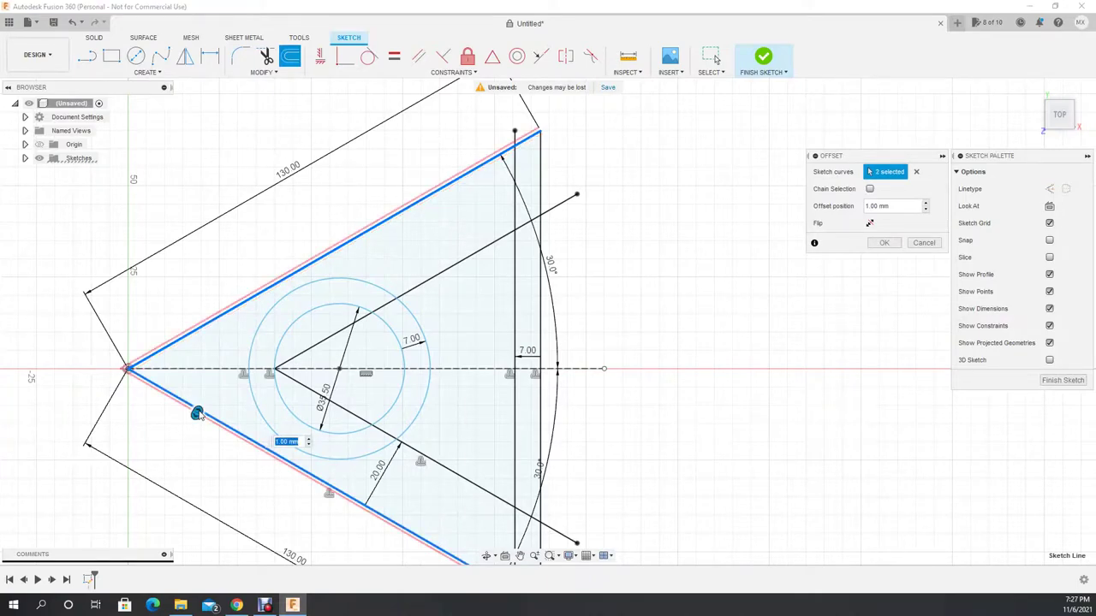
text(-5)
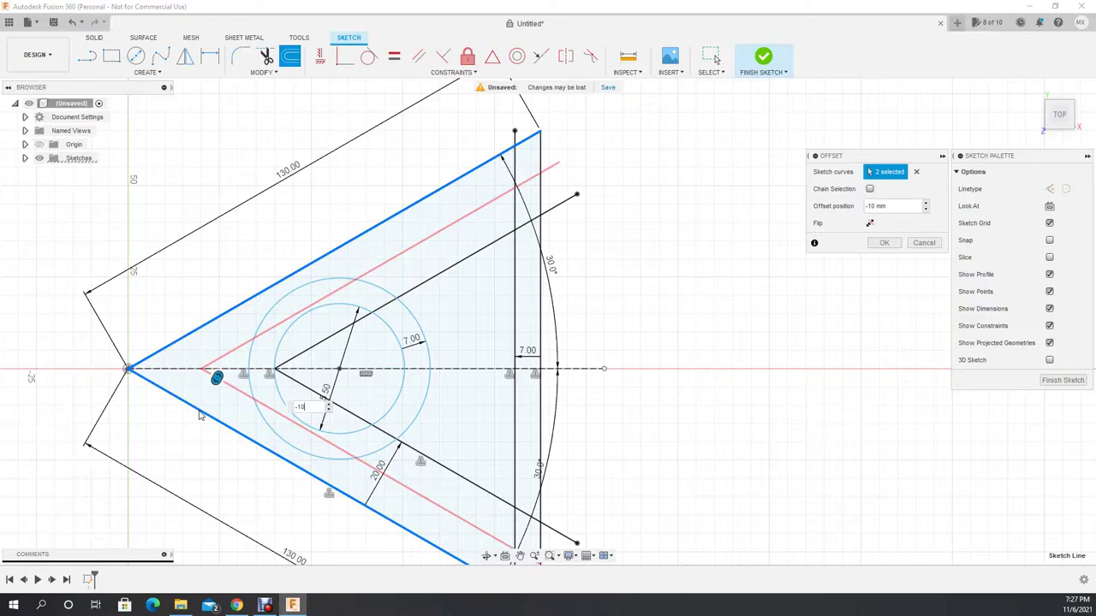
key(Return)
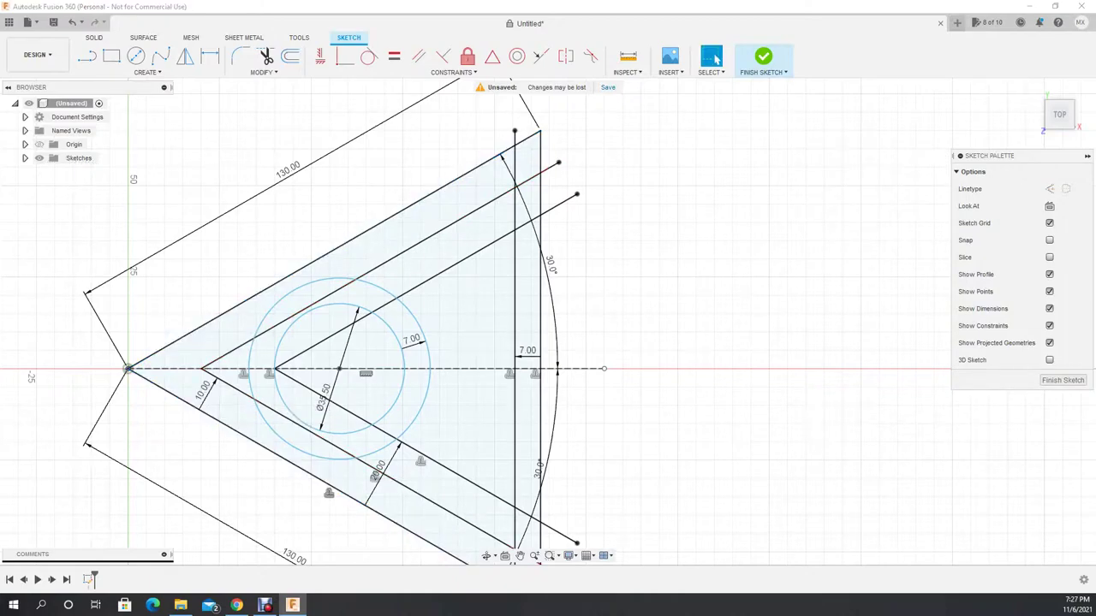
click(236, 605)
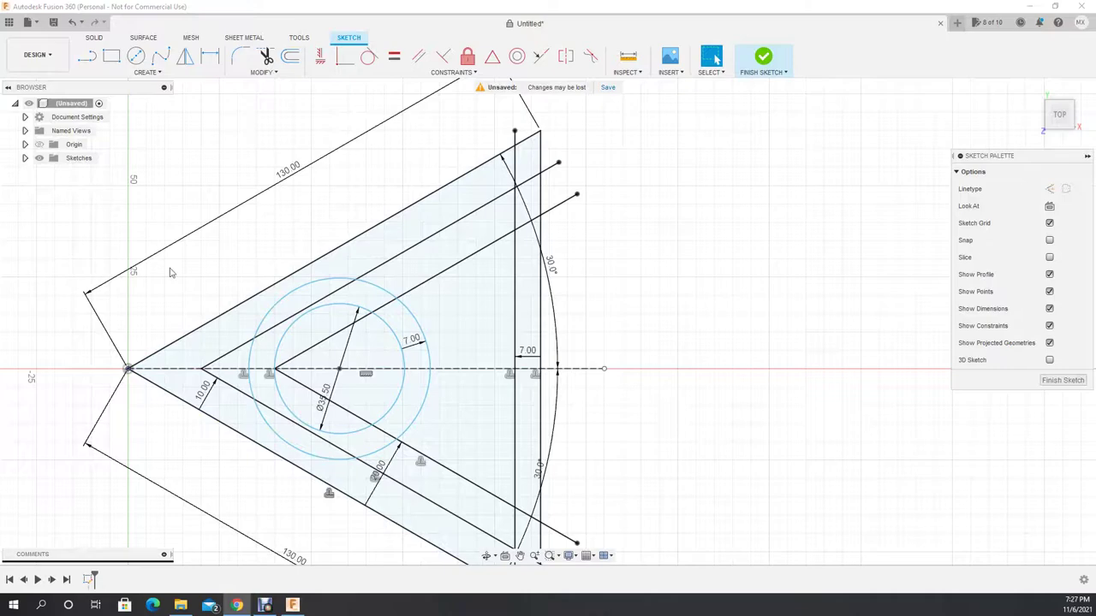
Step: Trim the overhanging diagonal and vertical offset line pieces near the top
click(266, 55)
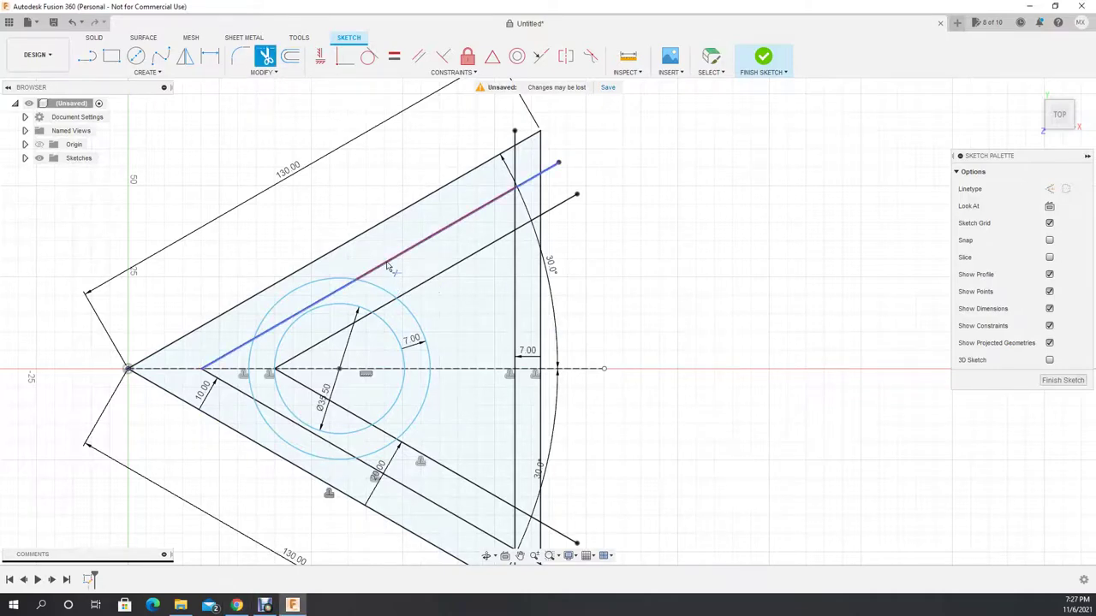
click(517, 171)
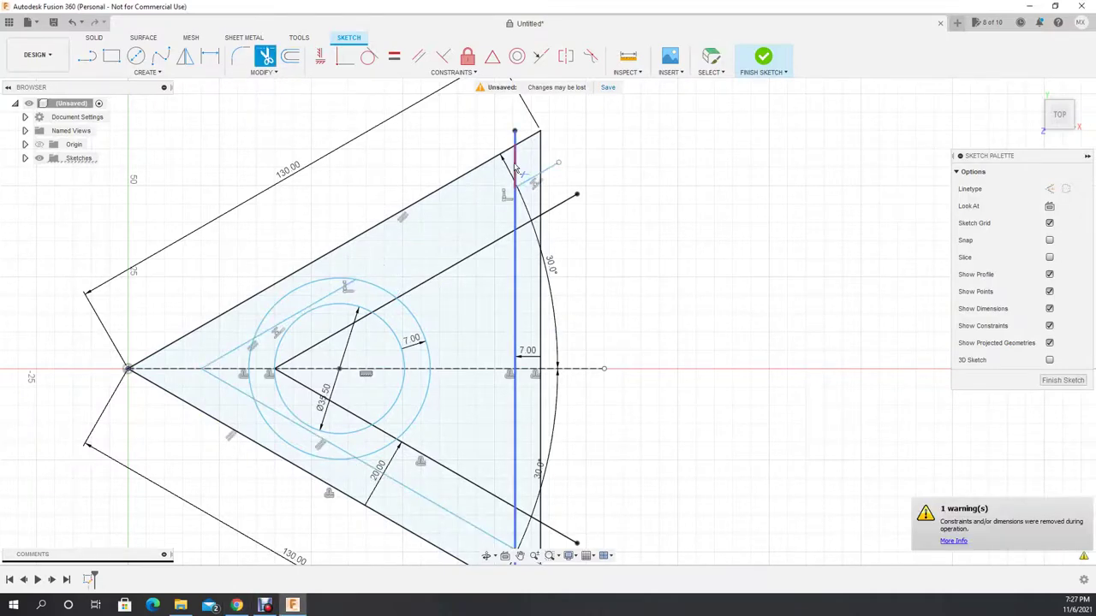
click(516, 148)
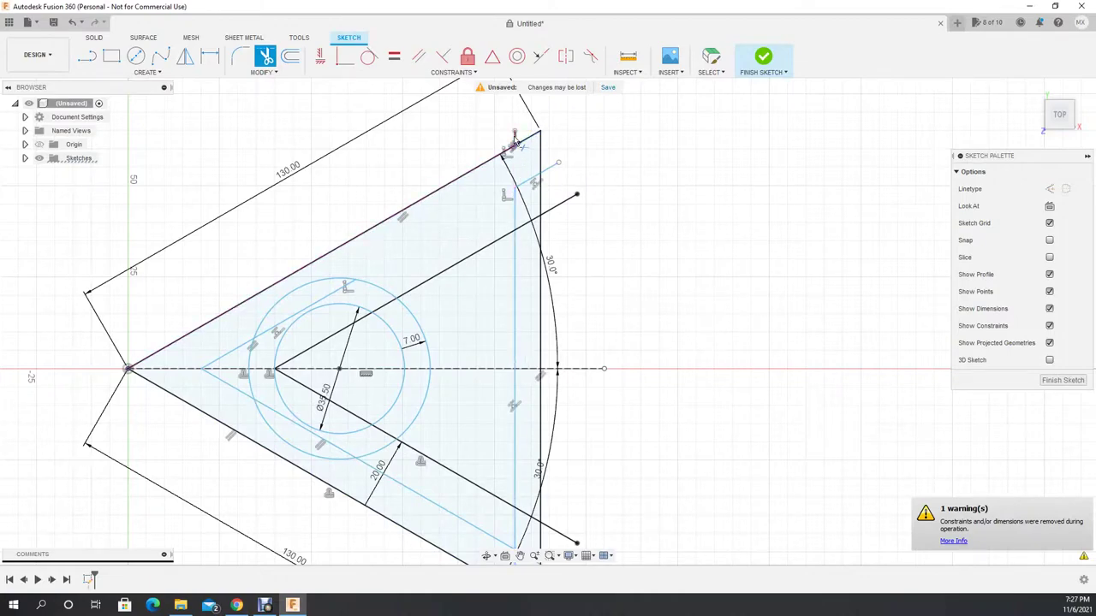
click(529, 181)
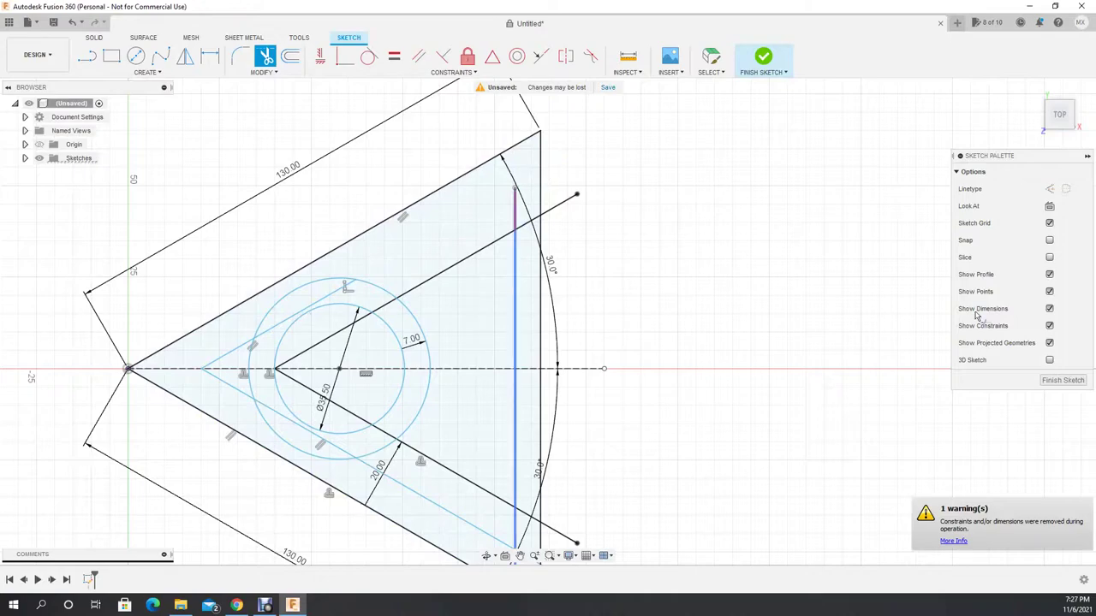
Step: Hide sketch dimensions and constraint markers, then check the vertical line's length
click(1050, 309)
click(1049, 326)
key(Escape)
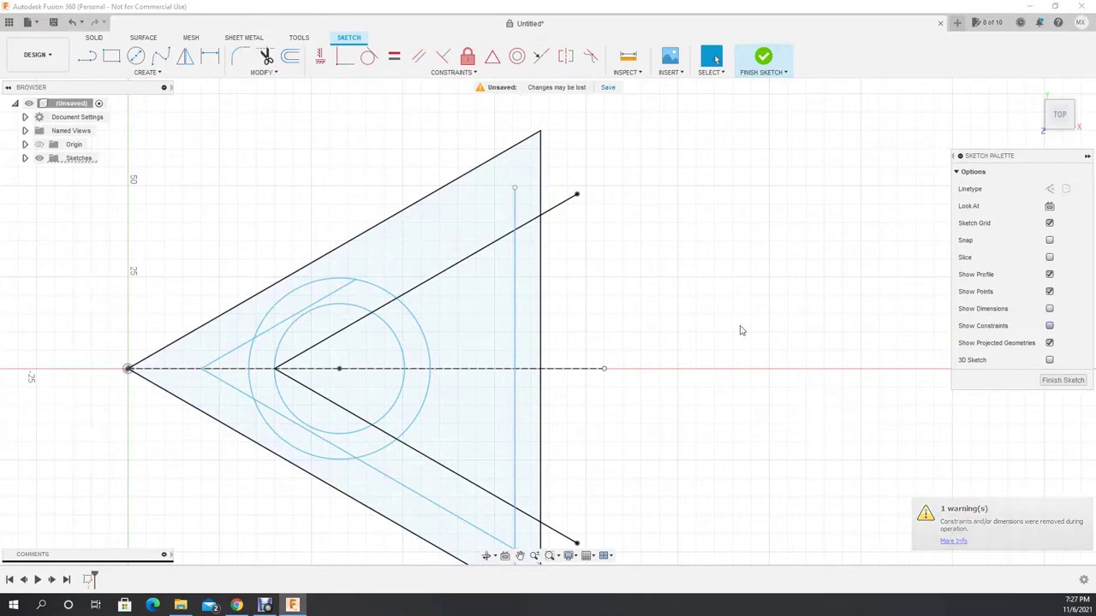
click(515, 213)
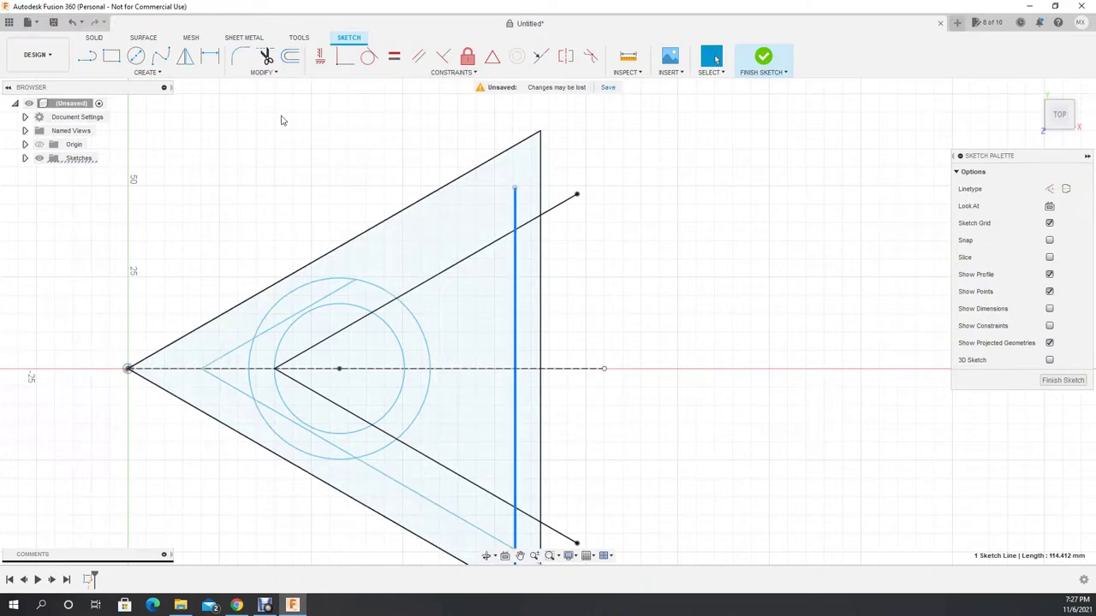
click(265, 96)
click(267, 60)
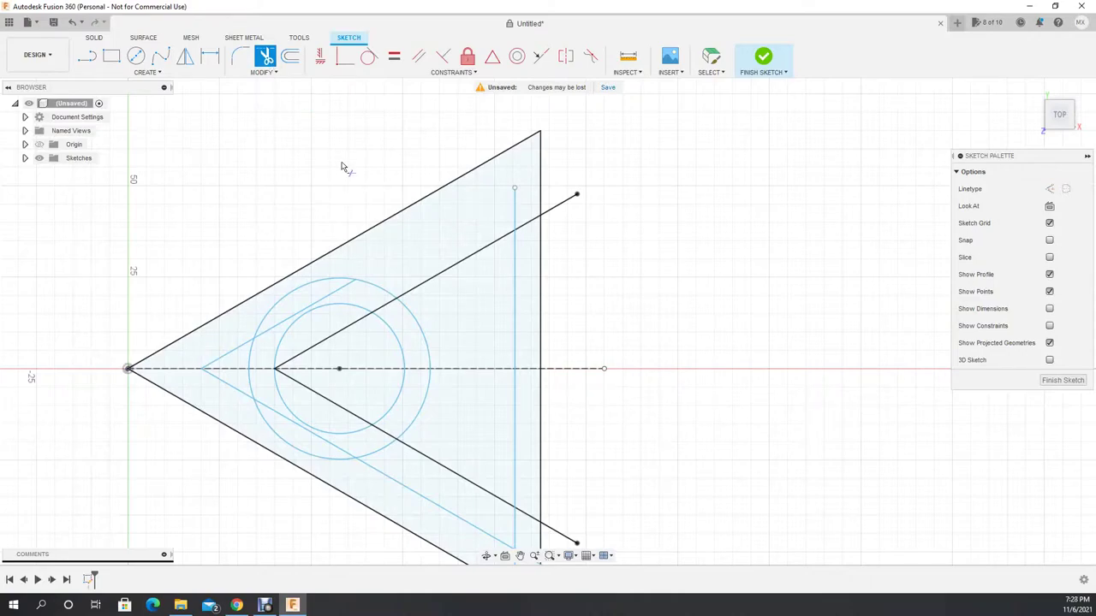
Step: Trim diagonal segments beyond the circle, restoring the short left segment with undo
click(385, 309)
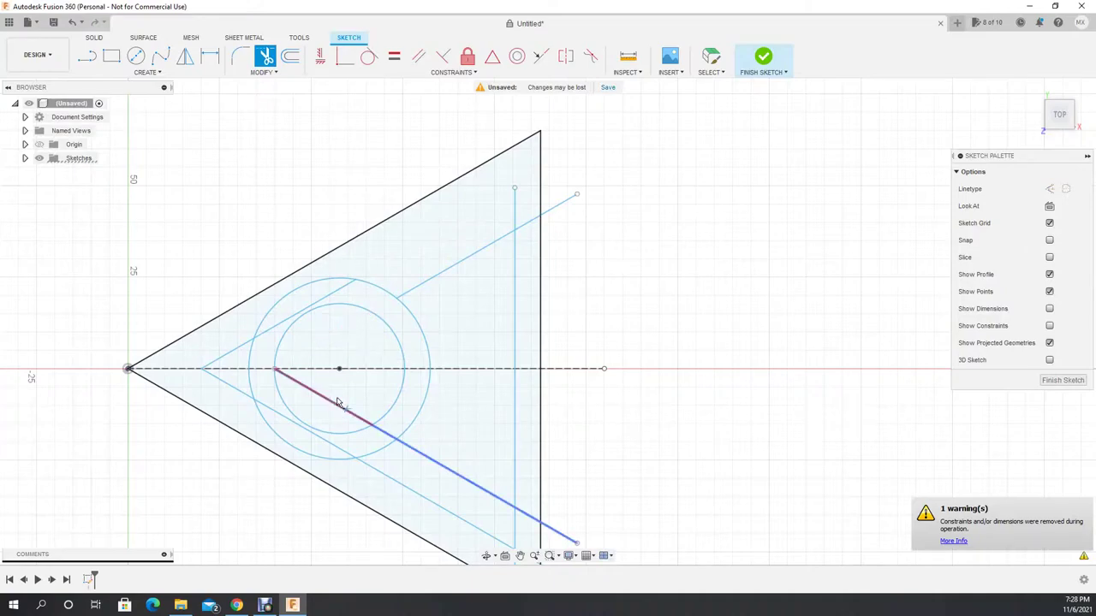
click(330, 301)
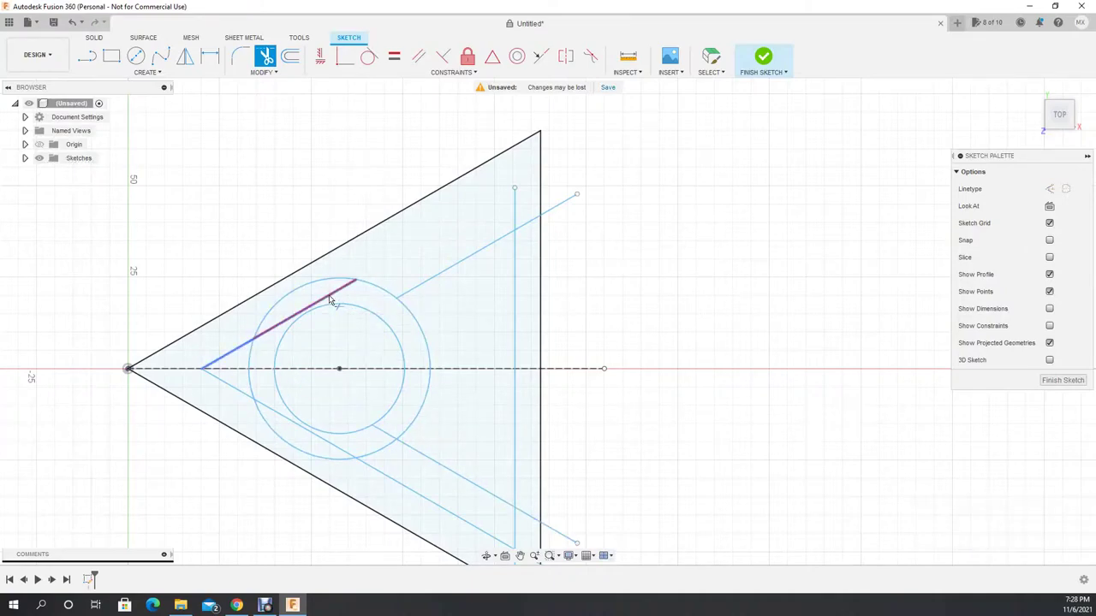
click(238, 353)
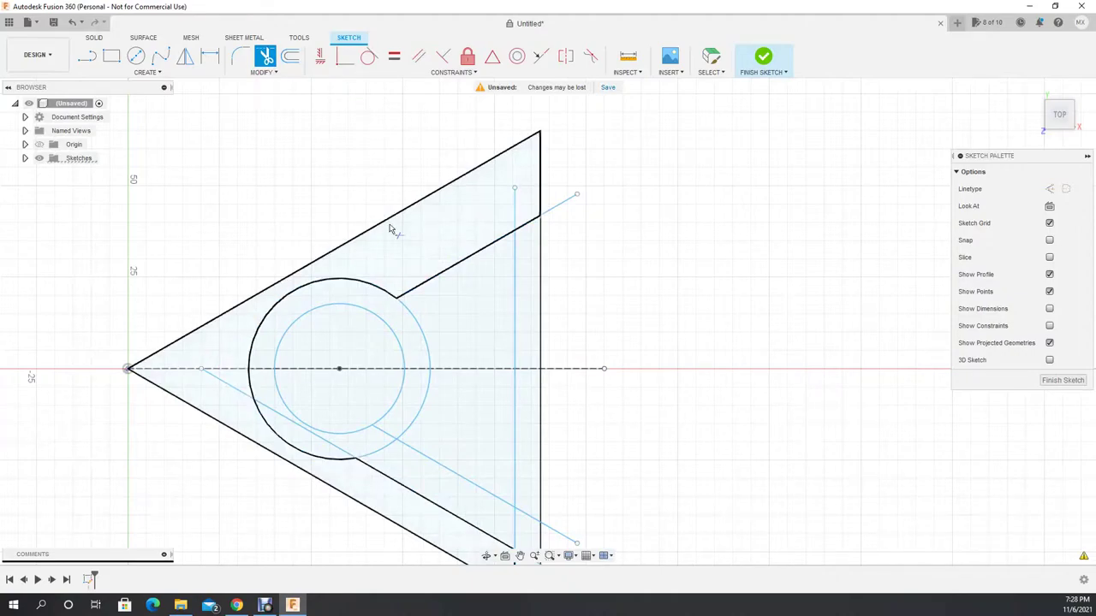
key(Escape)
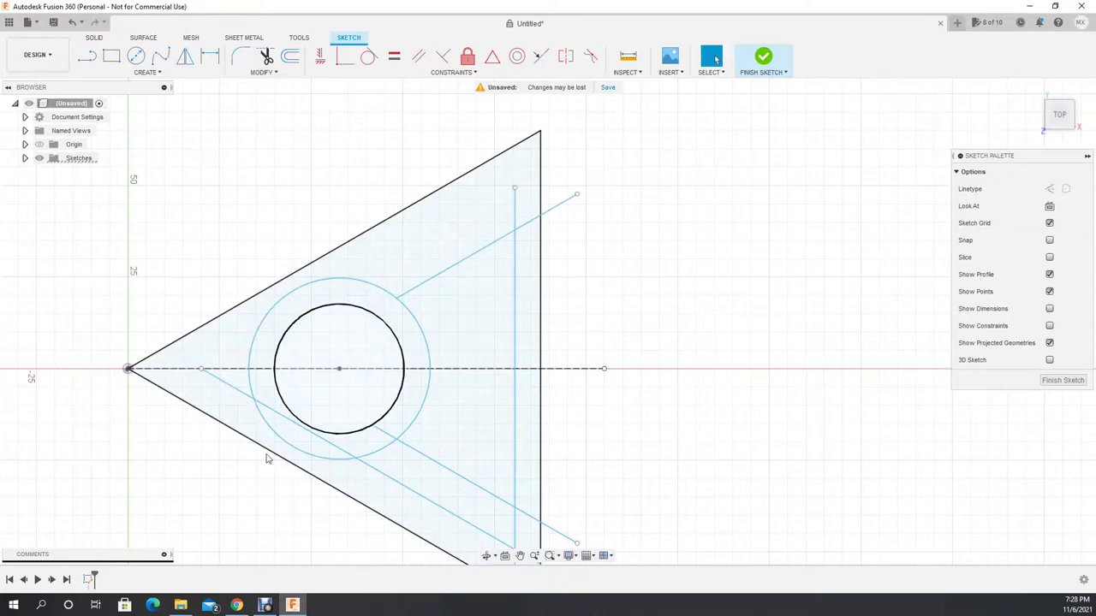
key(ctrl+z)
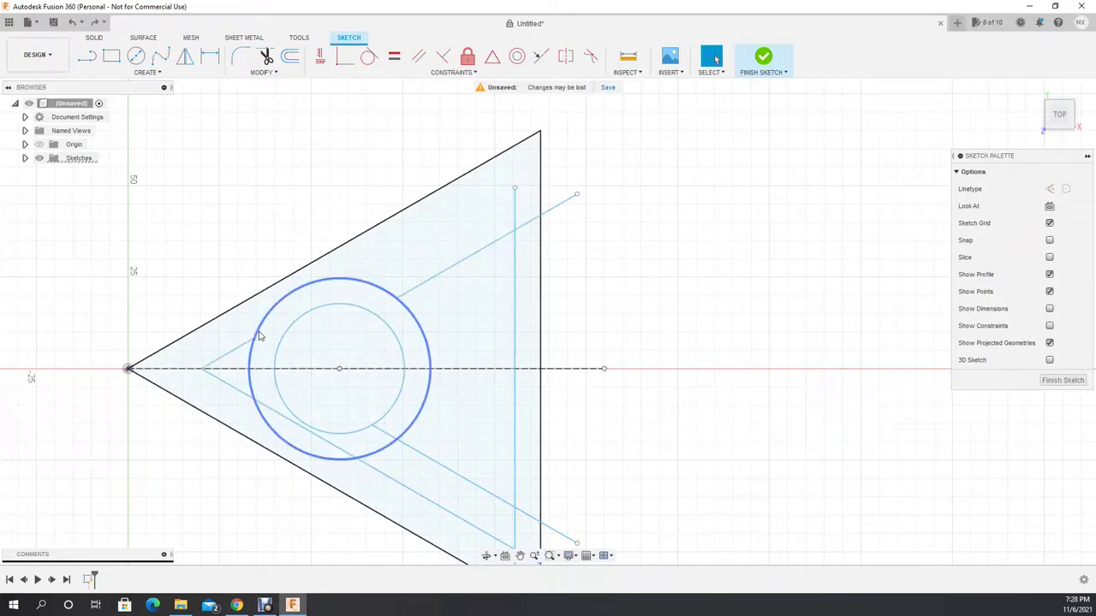
key(t)
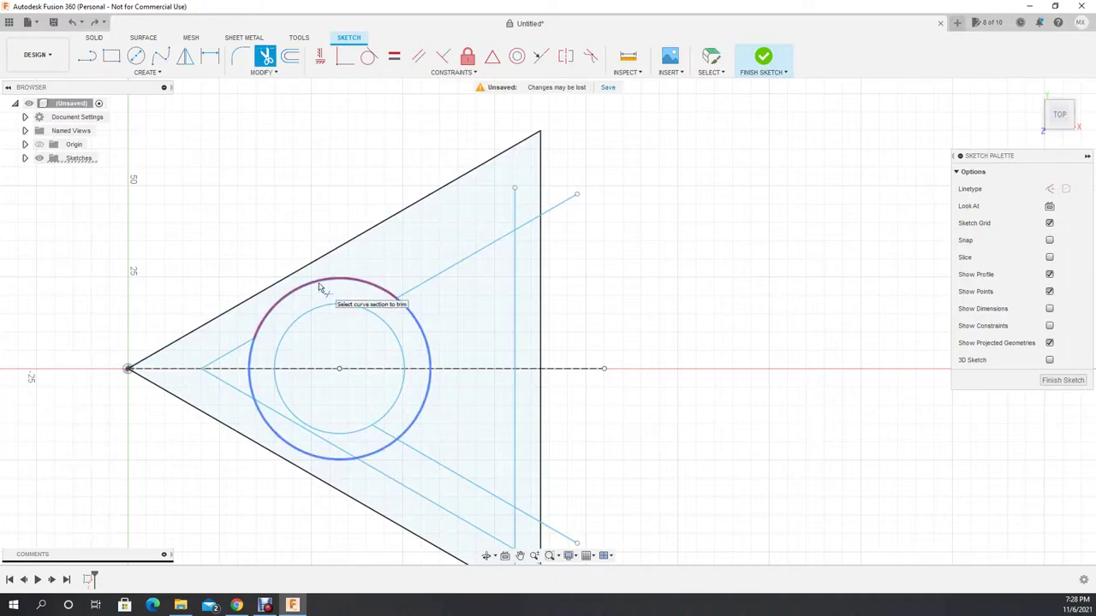
Step: Trim the outer circle's arcs, the slot line overhangs and the vertical line's top
click(319, 282)
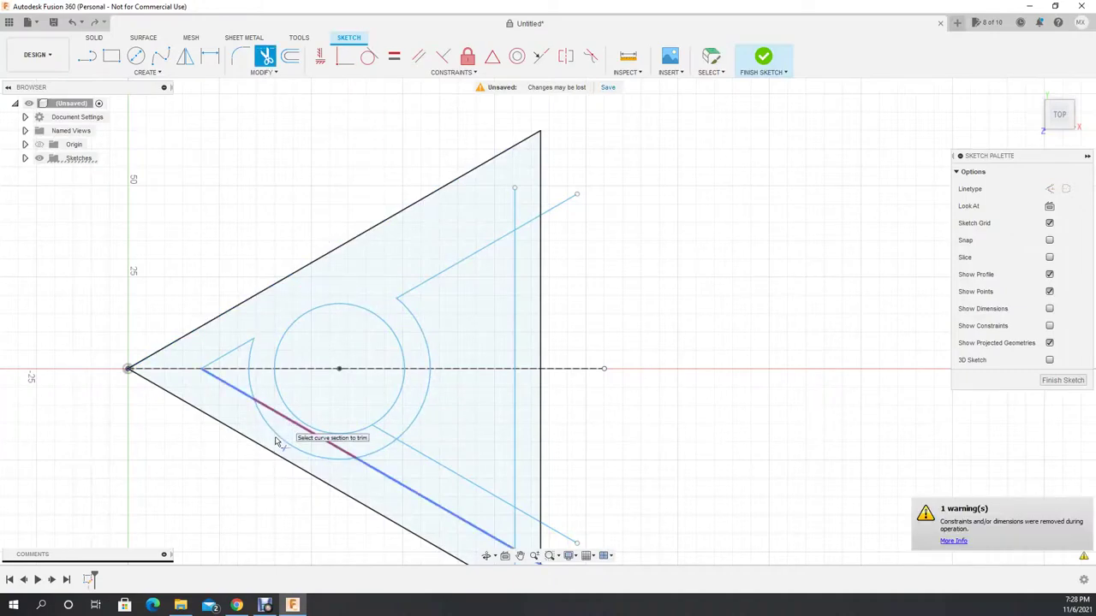
click(277, 438)
click(339, 460)
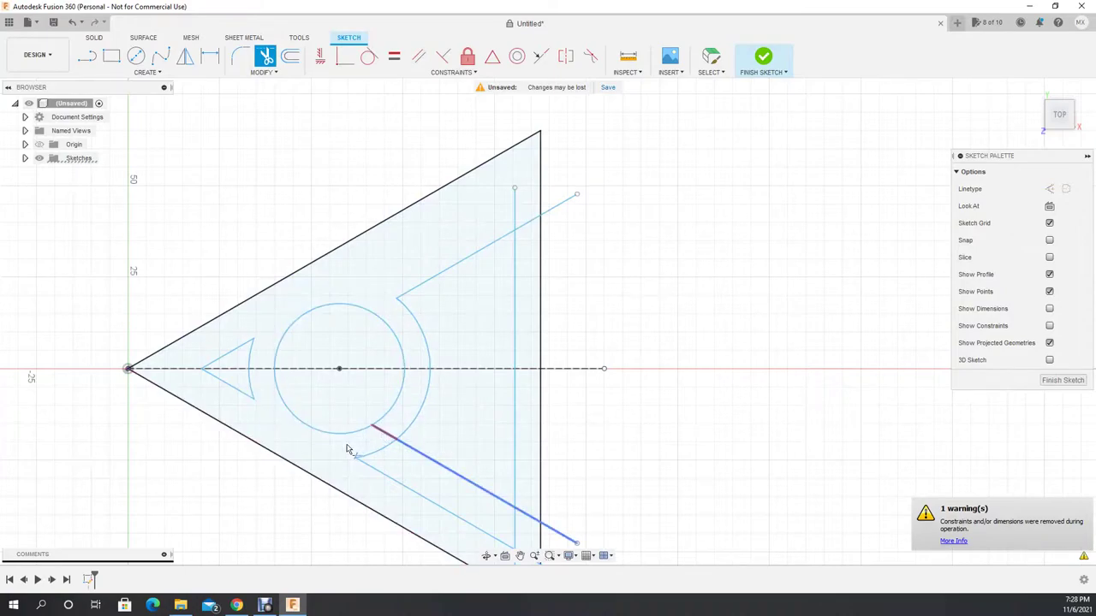
click(536, 520)
click(555, 537)
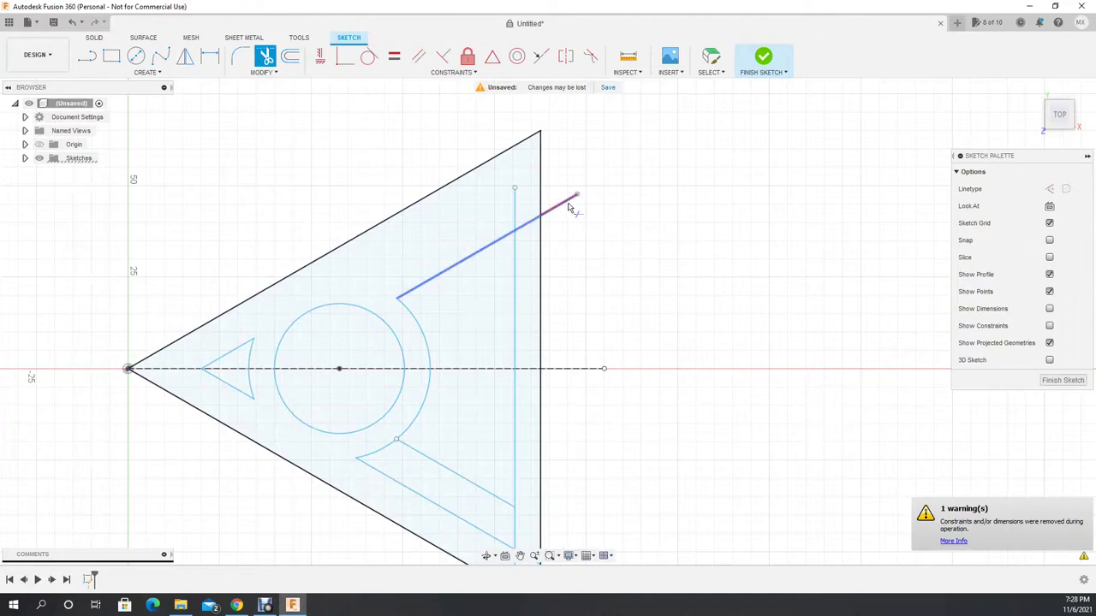
click(555, 226)
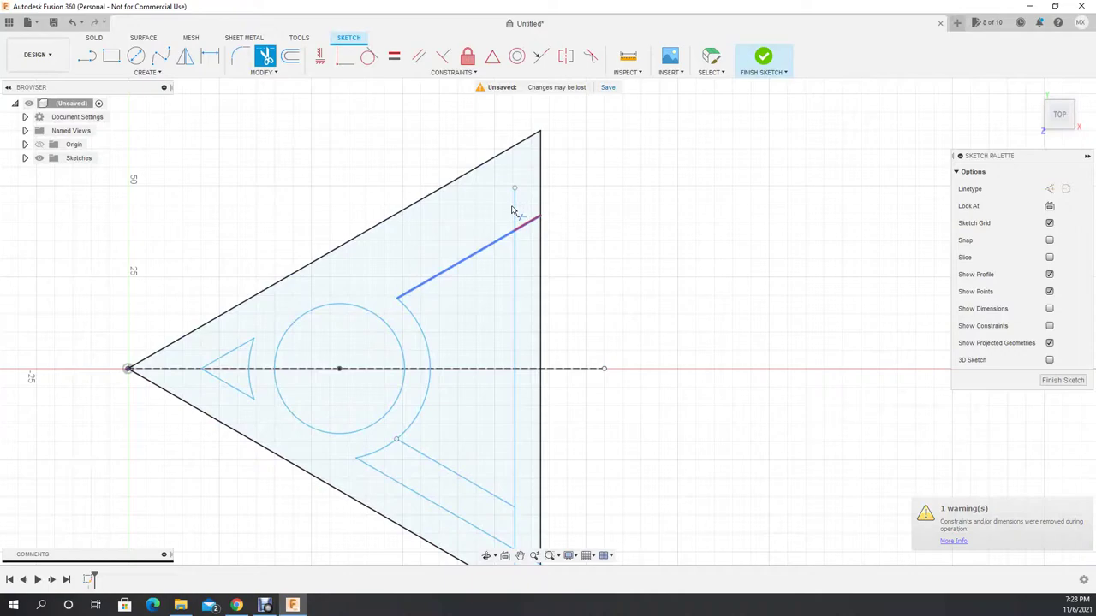
click(496, 217)
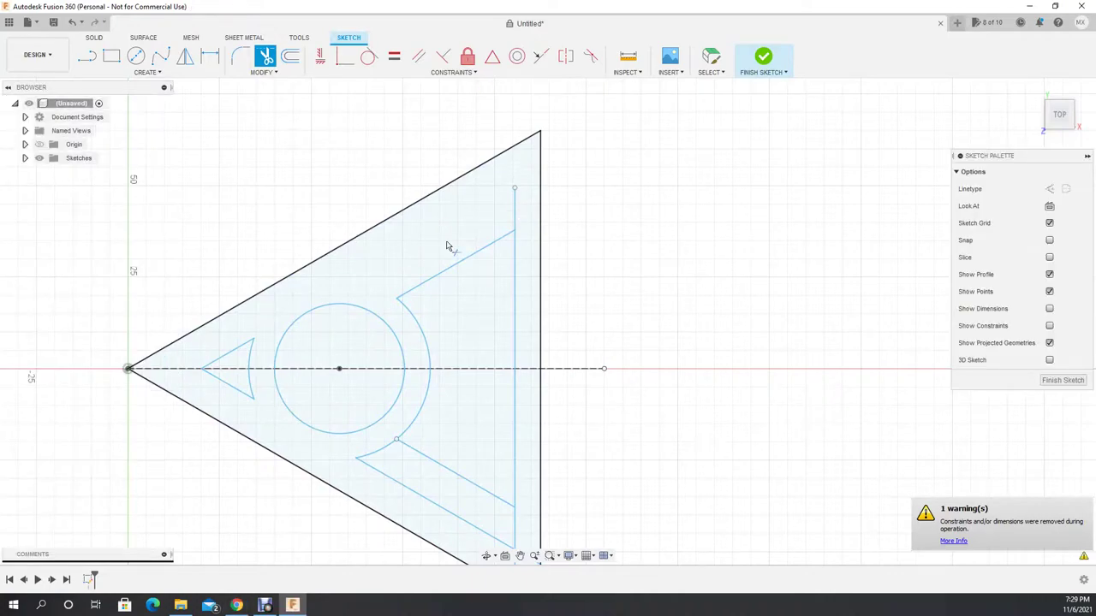
click(512, 227)
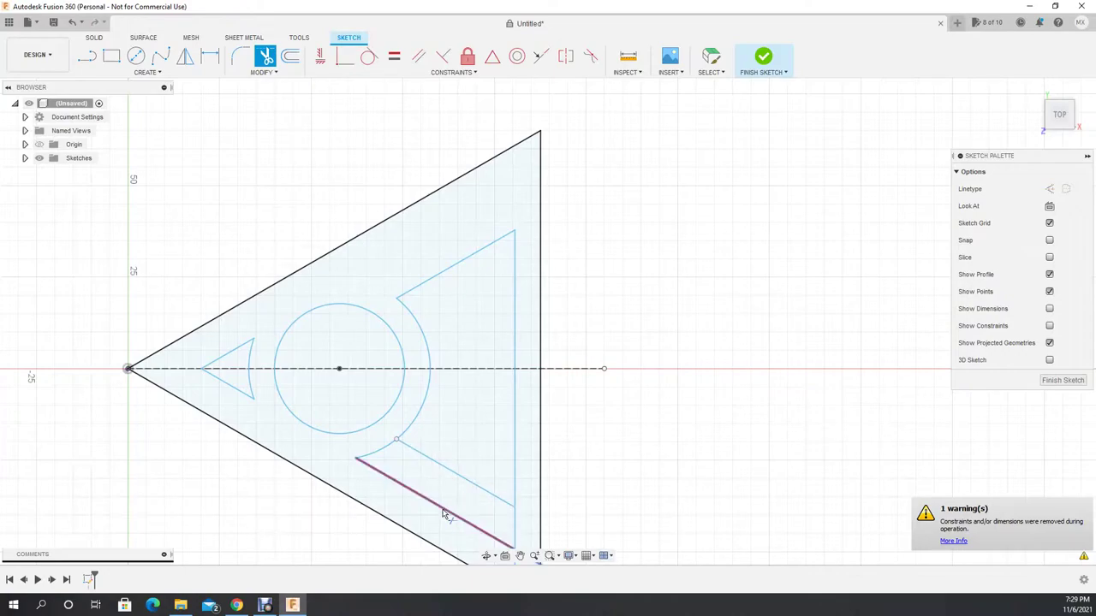
click(391, 468)
click(432, 481)
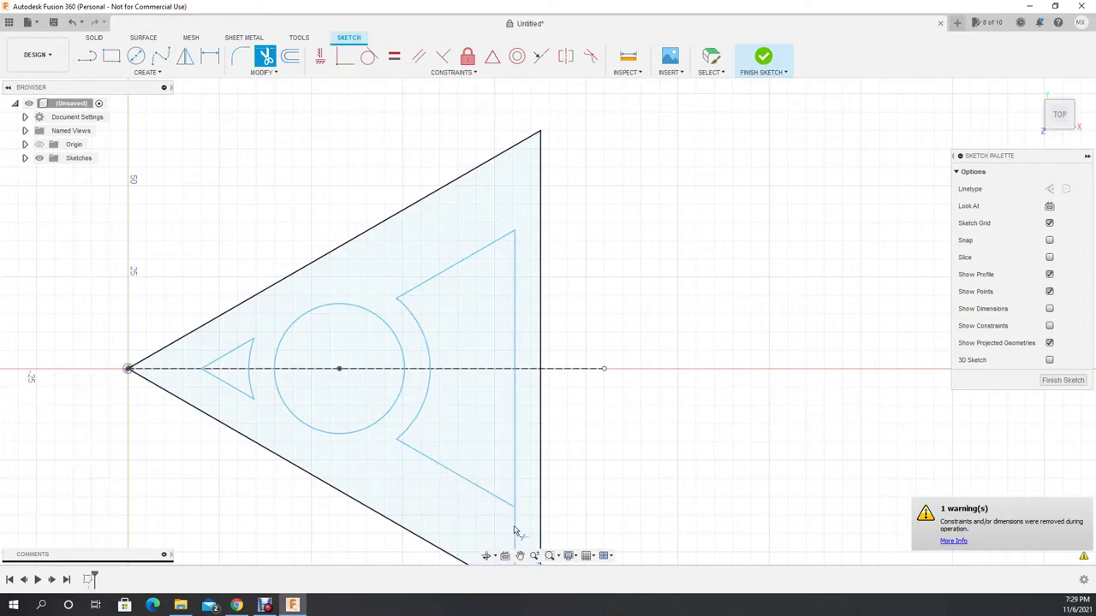
Step: Recenter the view and trim the leftover stubs at the lower-right corner
scroll(525, 511, down, 2)
scroll(525, 511, down, 1)
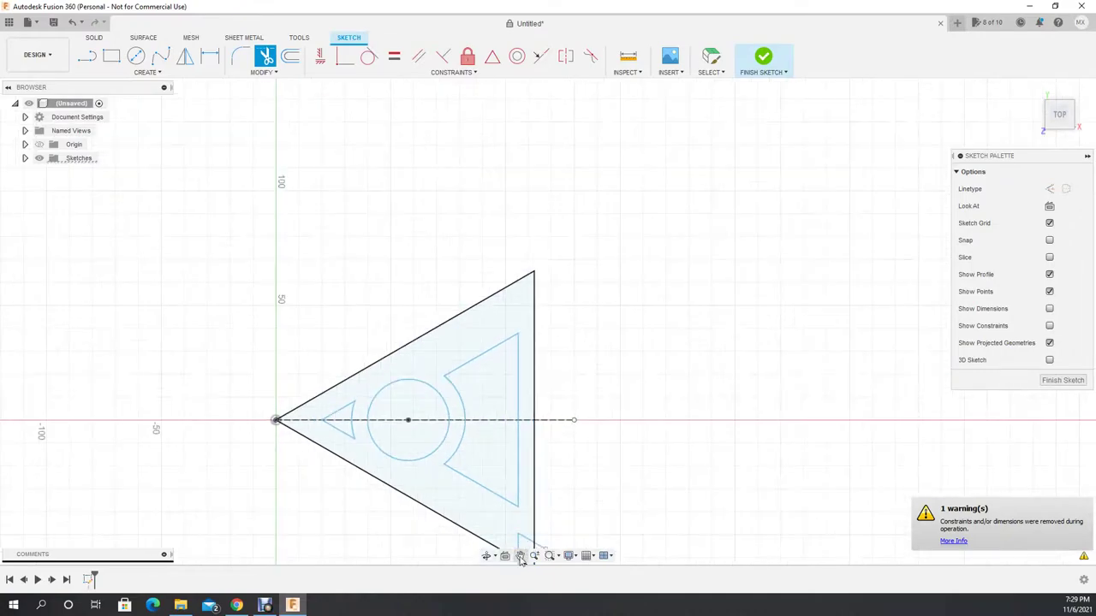
click(520, 555)
drag(574, 516, 550, 435)
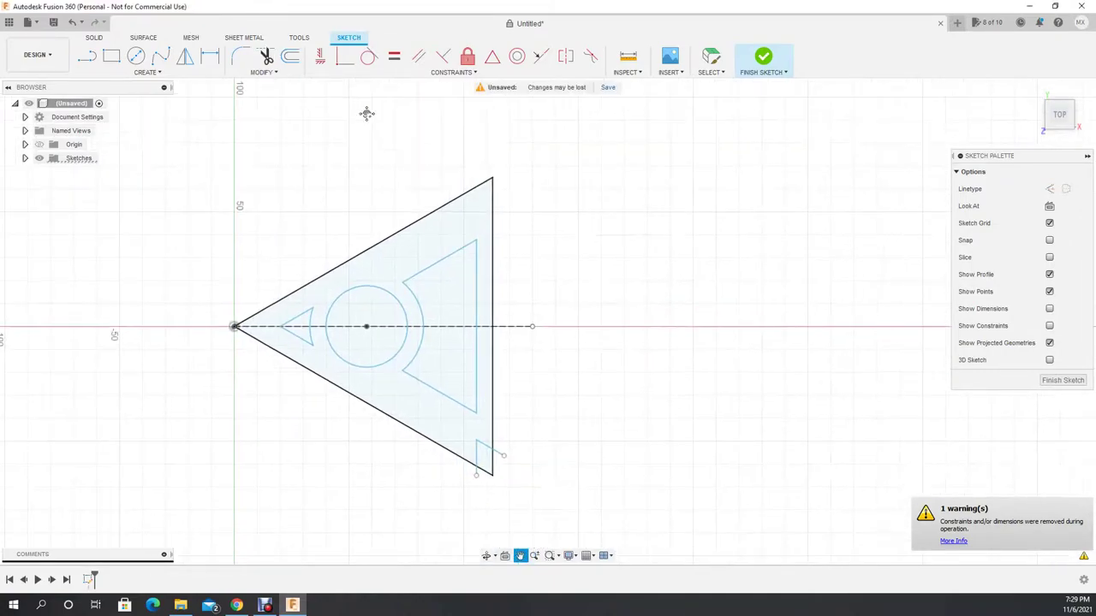
click(265, 56)
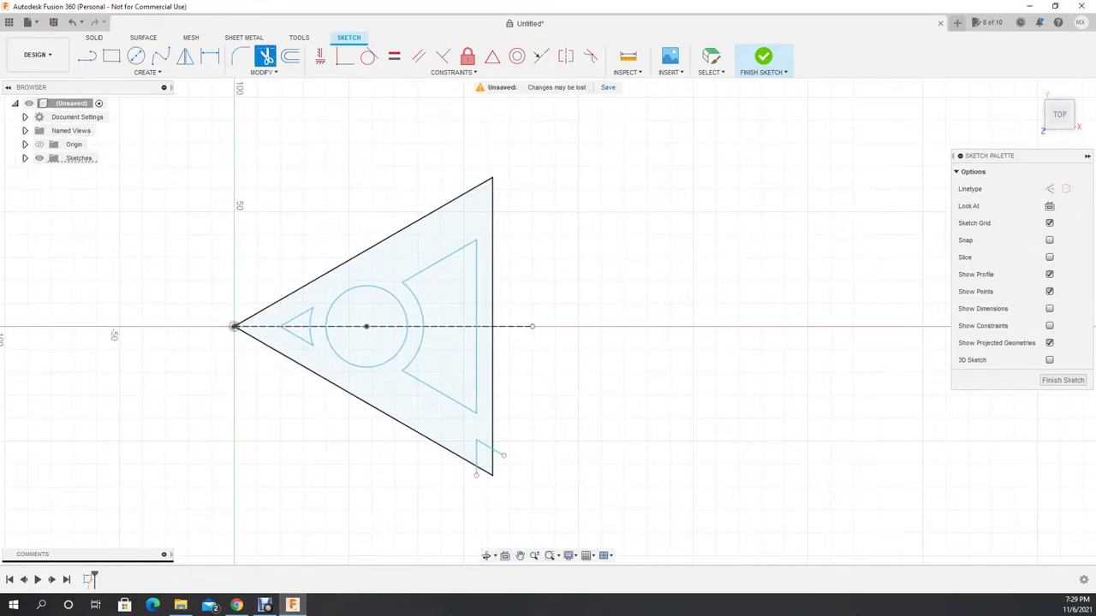
click(456, 459)
click(480, 454)
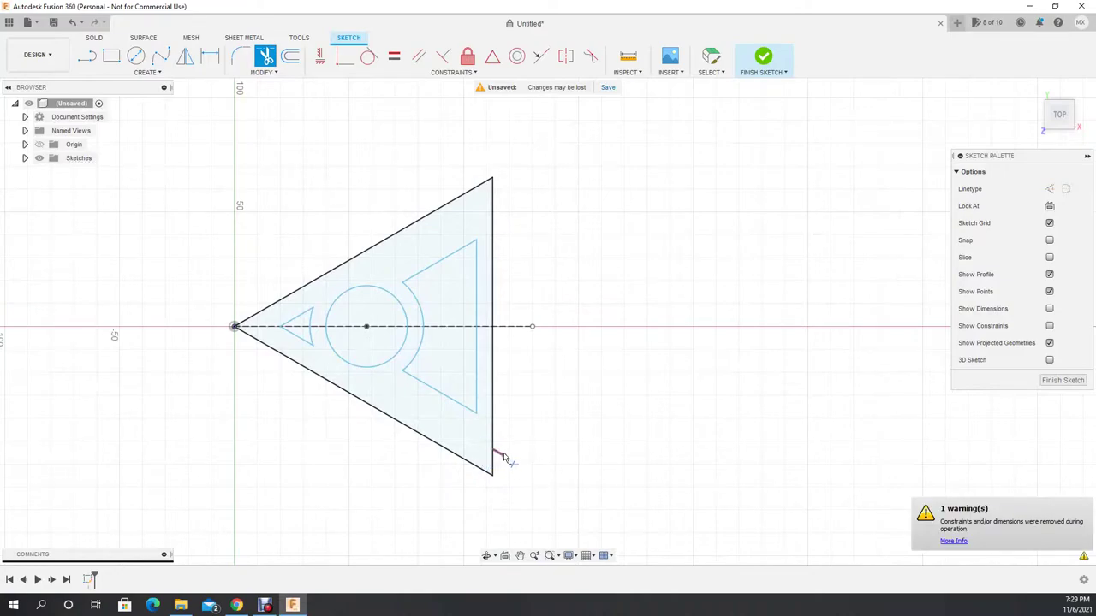
click(503, 456)
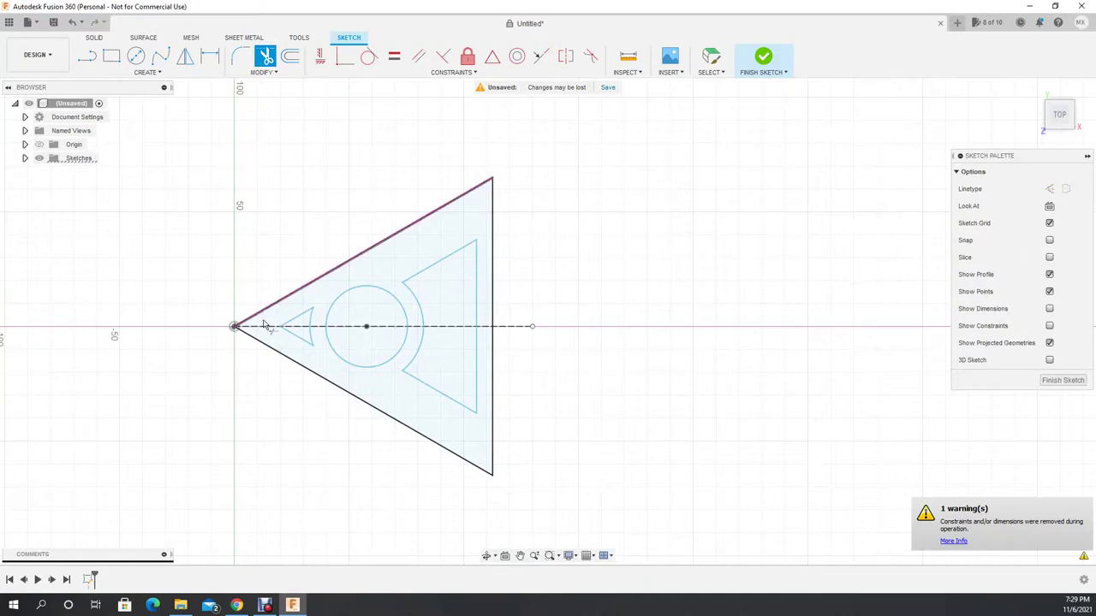
Step: Fillet the triangle's top and bottom-right corners with a 10 mm radius
key(f)
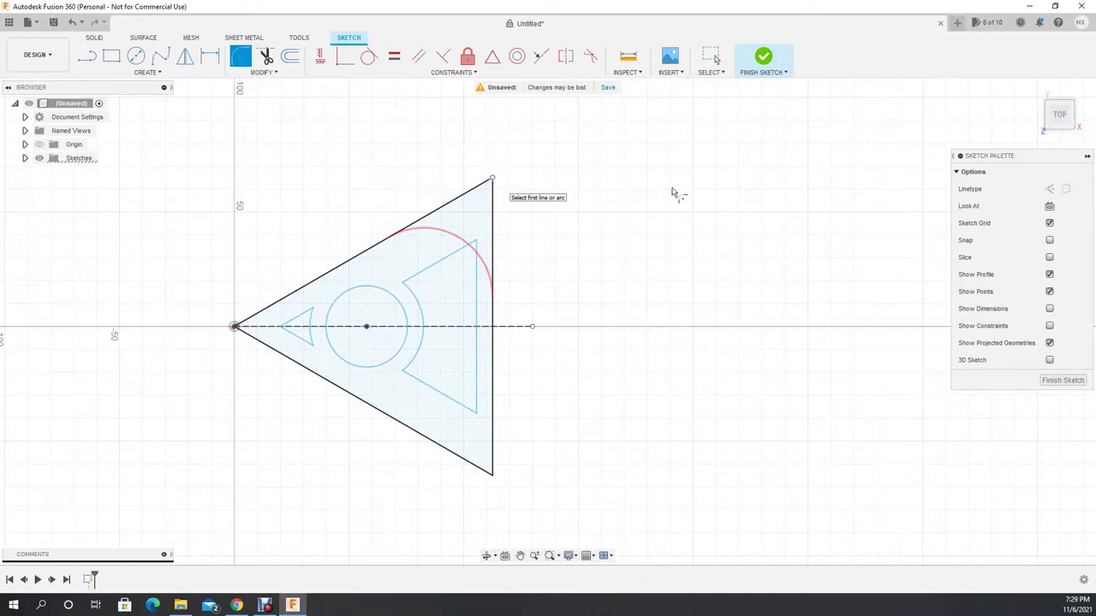
click(561, 228)
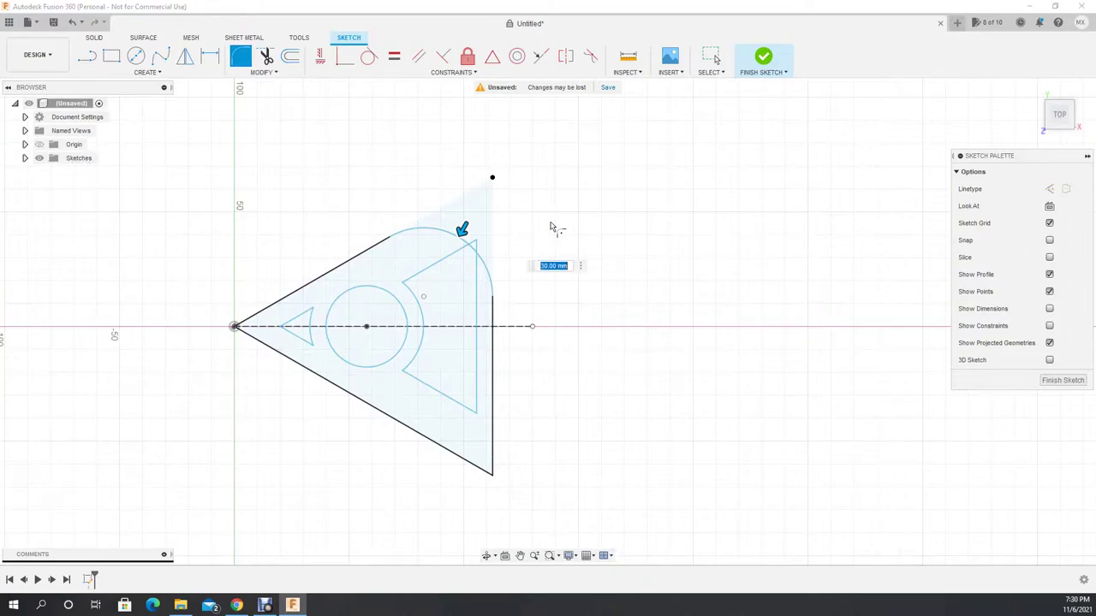
text(10)
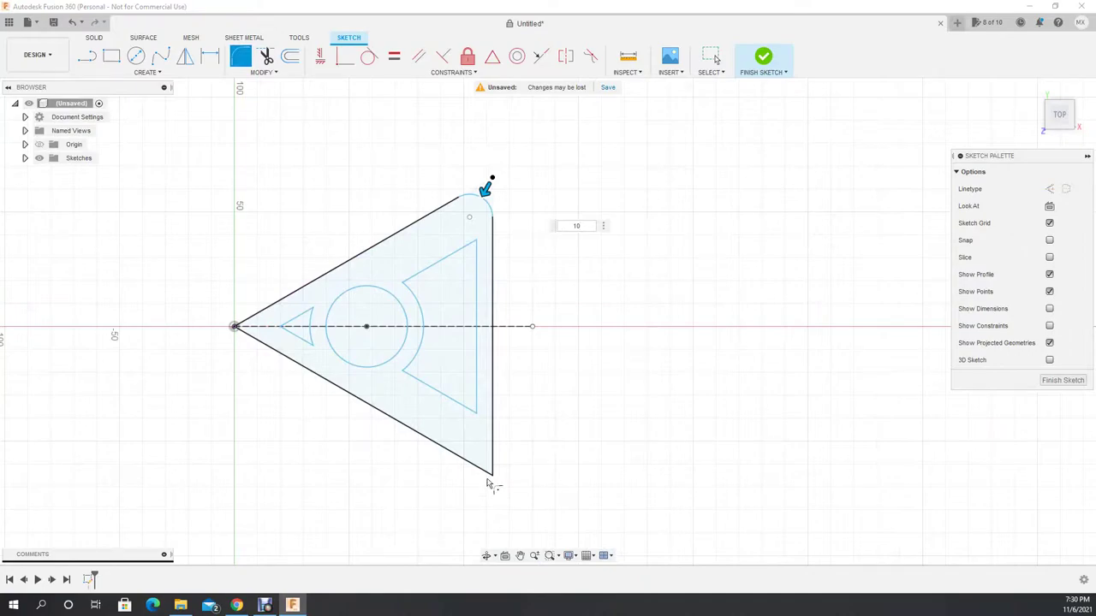
key(Return)
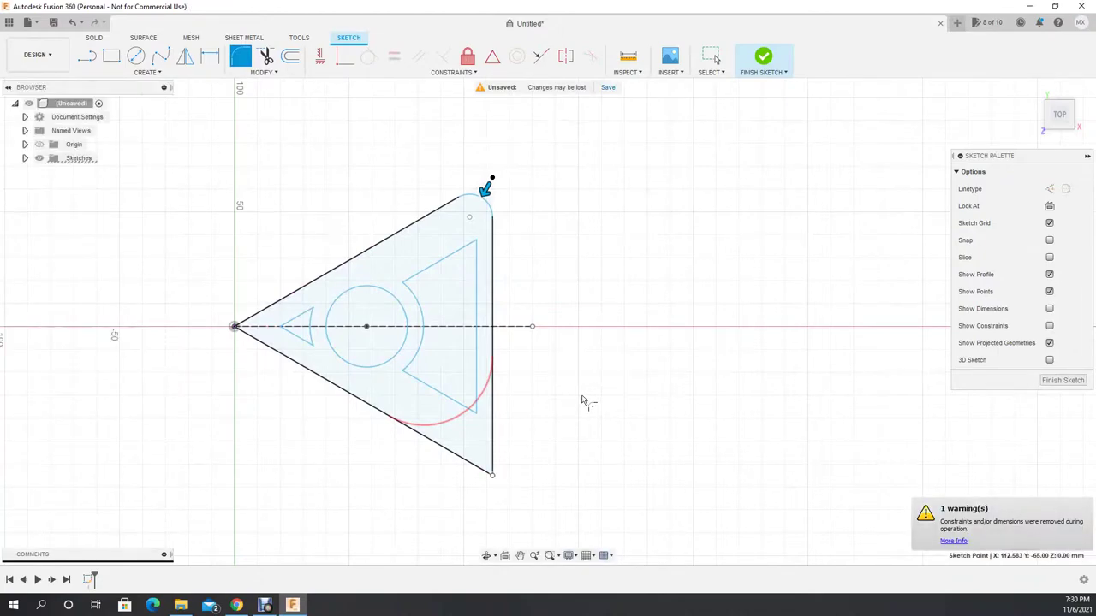
click(483, 462)
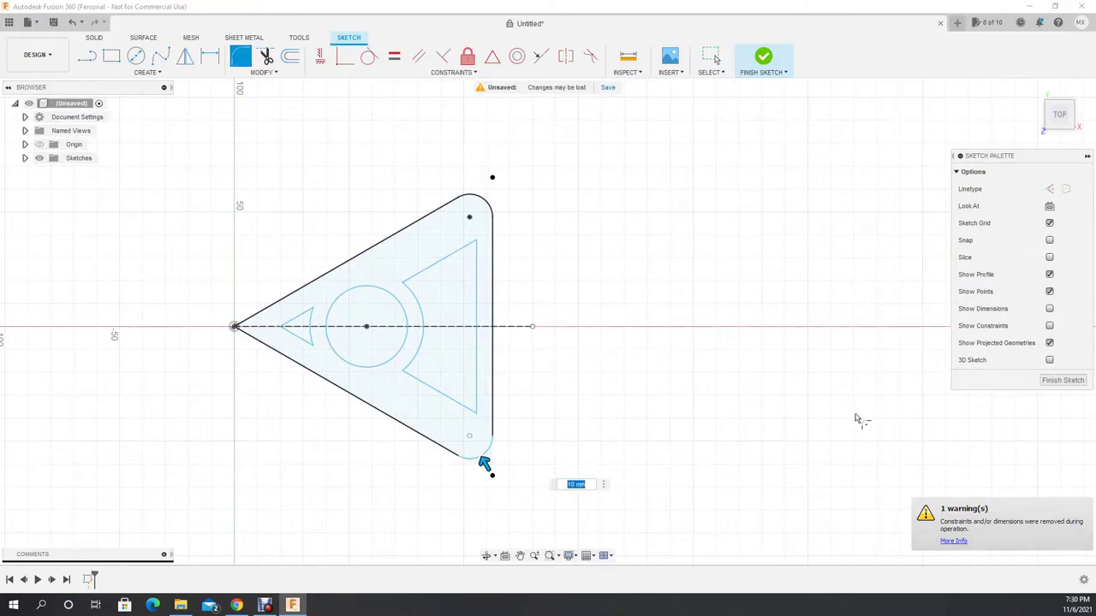
key(Return)
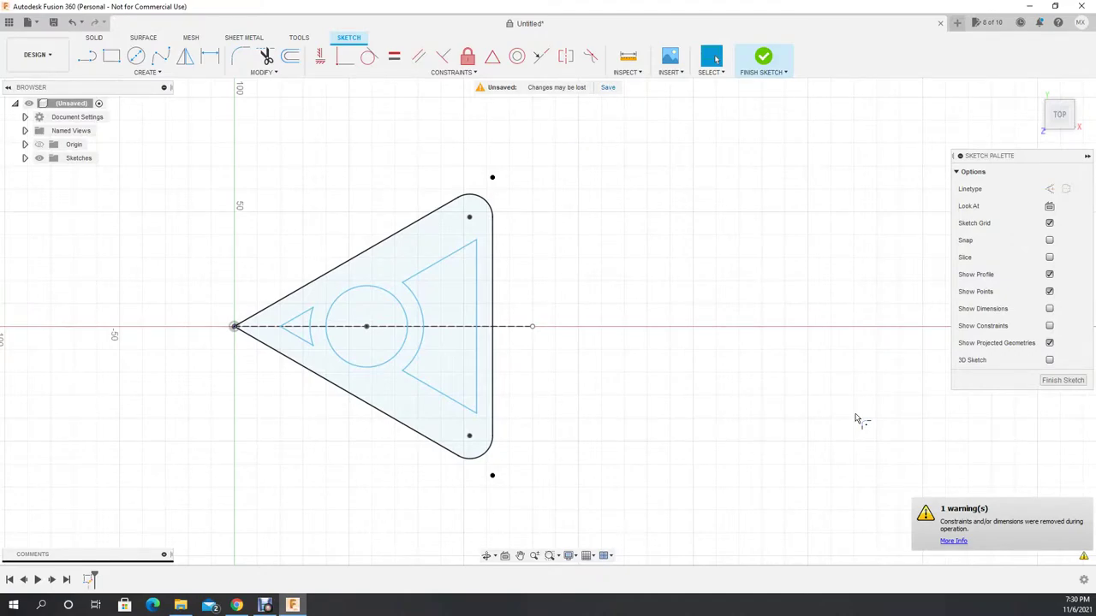
click(241, 57)
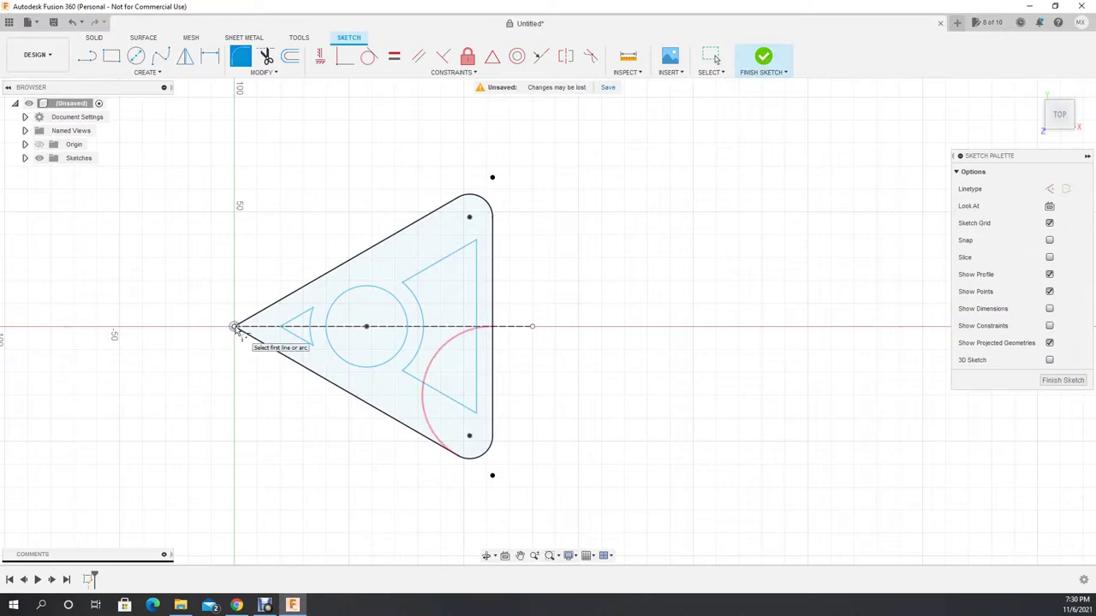
Step: Apply a 5 mm fillet to the triangle's left corner, then undo it
scroll(235, 328, down, 1)
scroll(235, 328, up, 2)
scroll(235, 328, up, 2)
scroll(234, 329, up, 2)
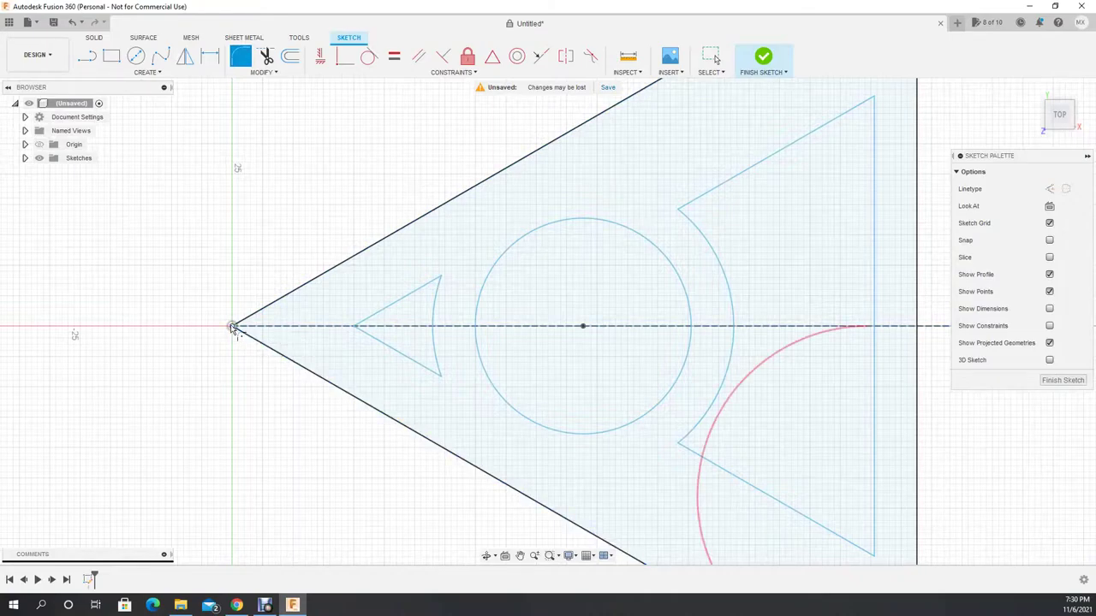
click(233, 329)
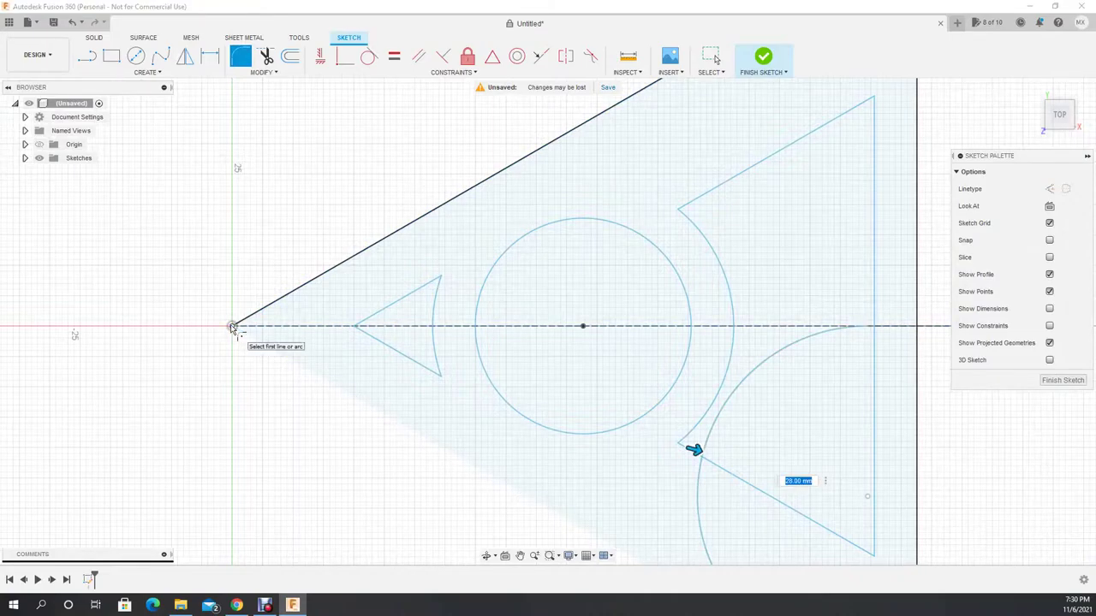
text(5)
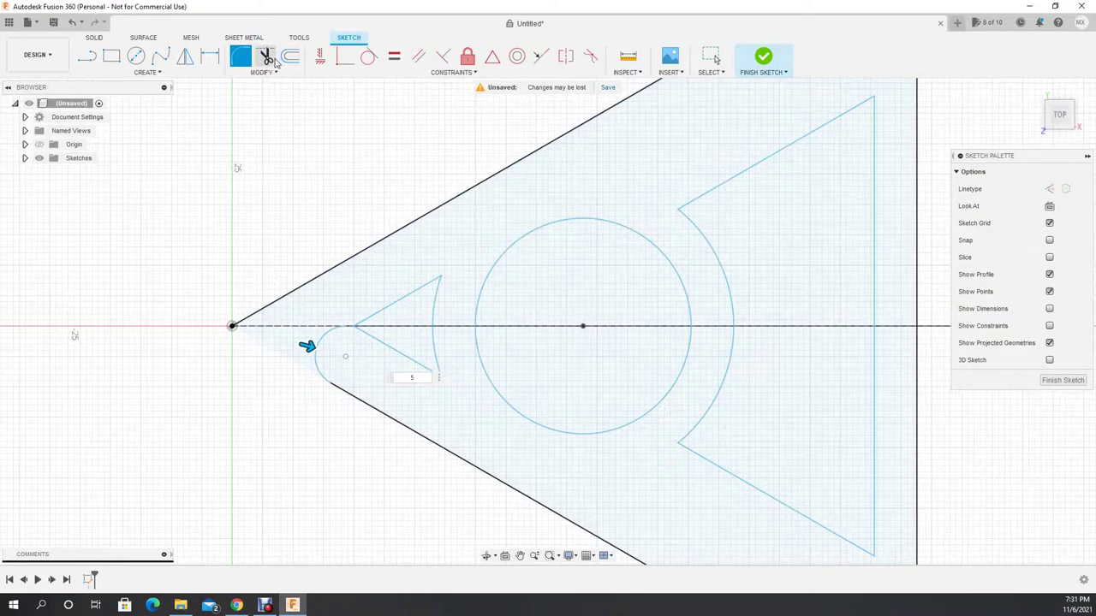
click(272, 60)
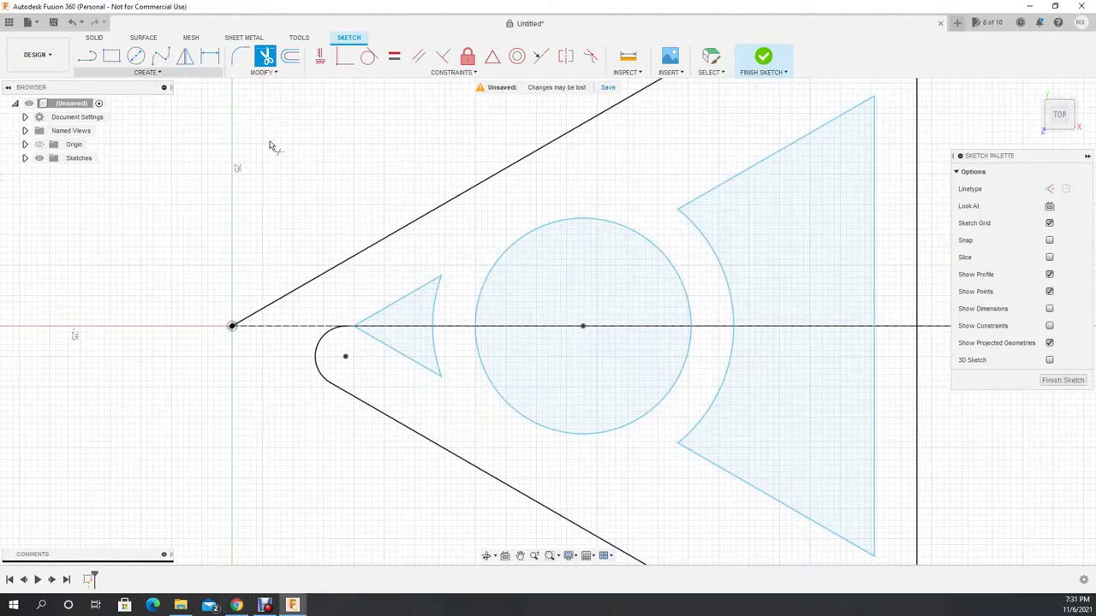
key(Escape)
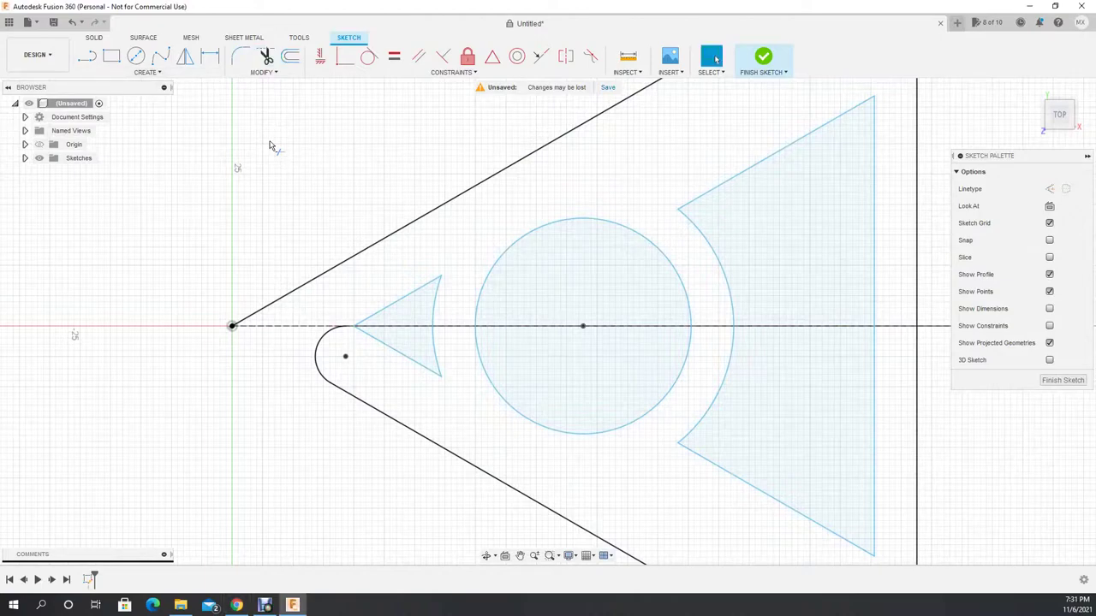
key(ctrl+z)
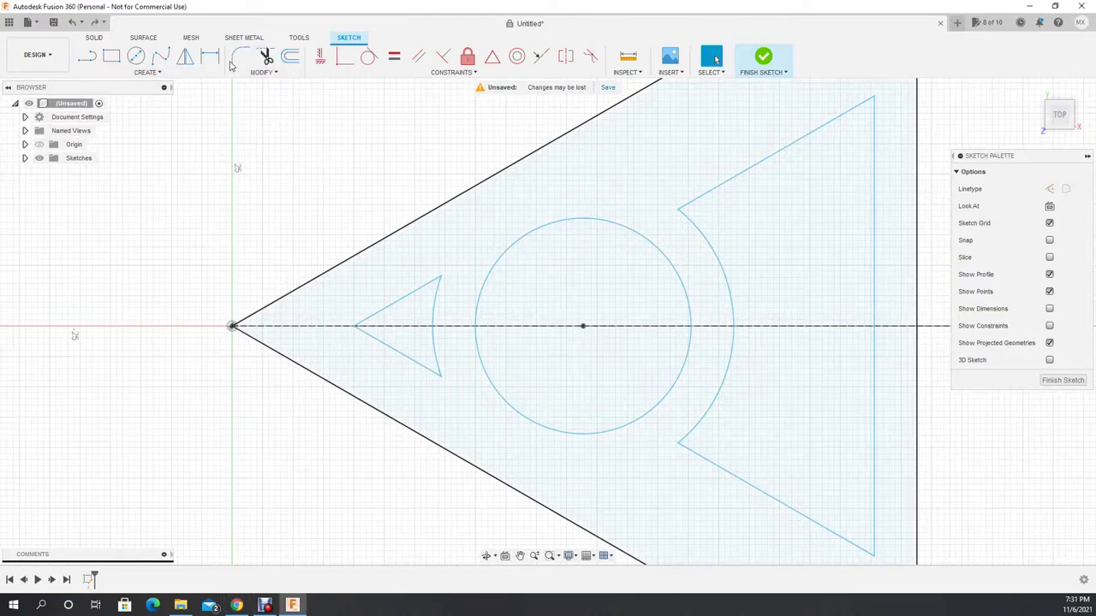
Step: Fillet the triangle's left corner again with a 5 mm radius
click(239, 56)
click(289, 294)
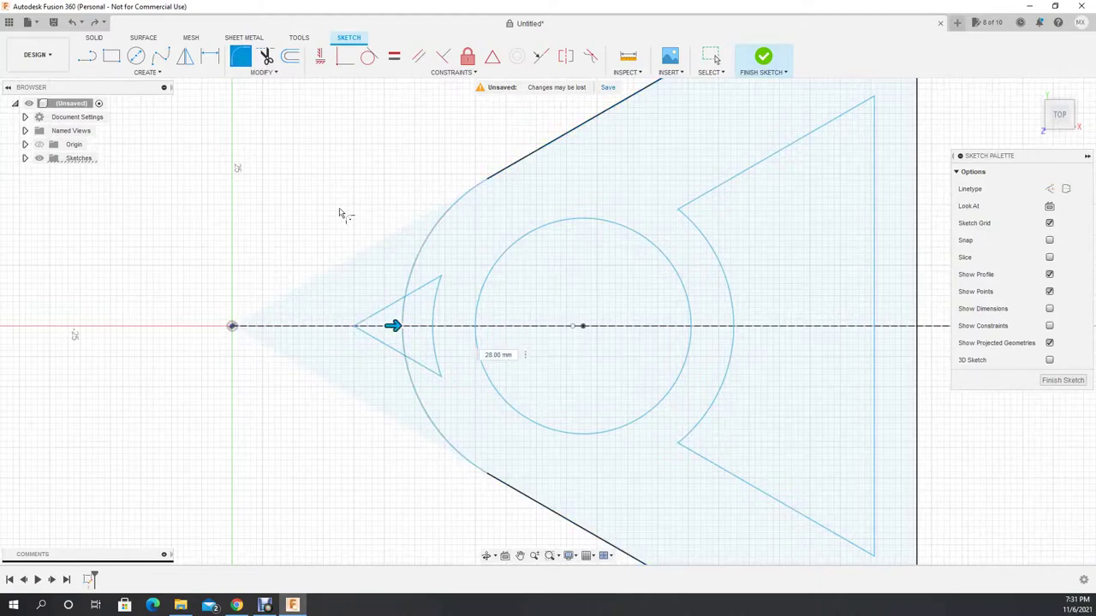
click(505, 358)
key(Escape)
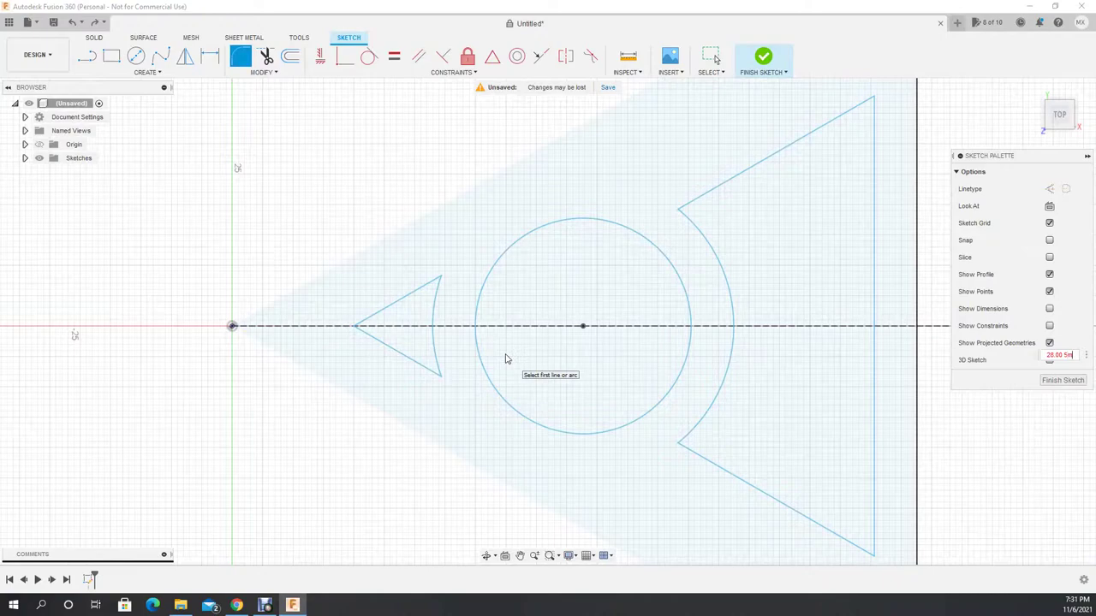
text(5)
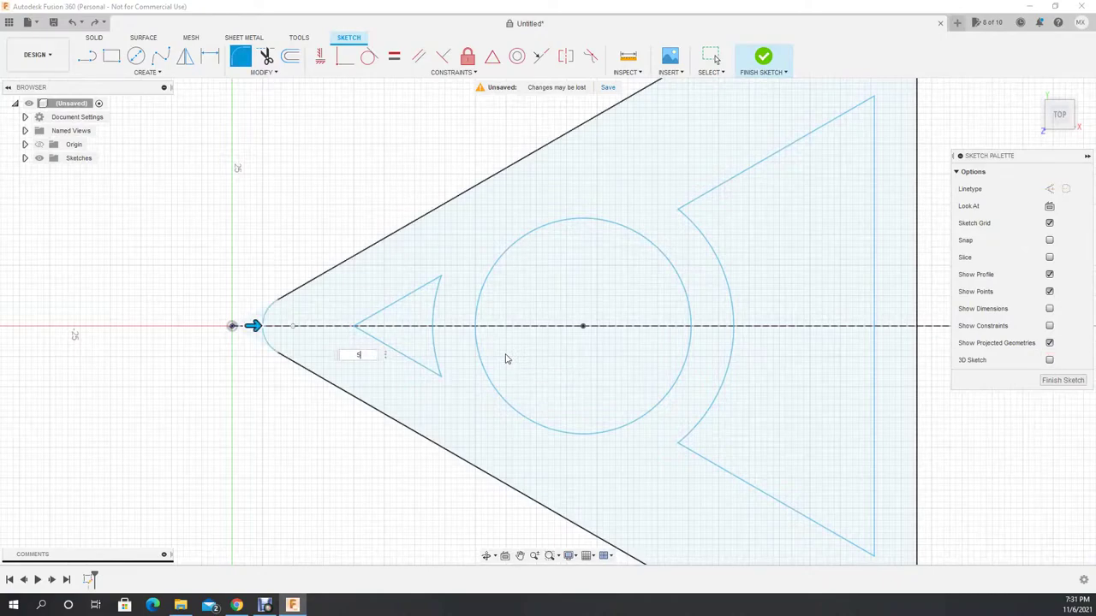
key(Return)
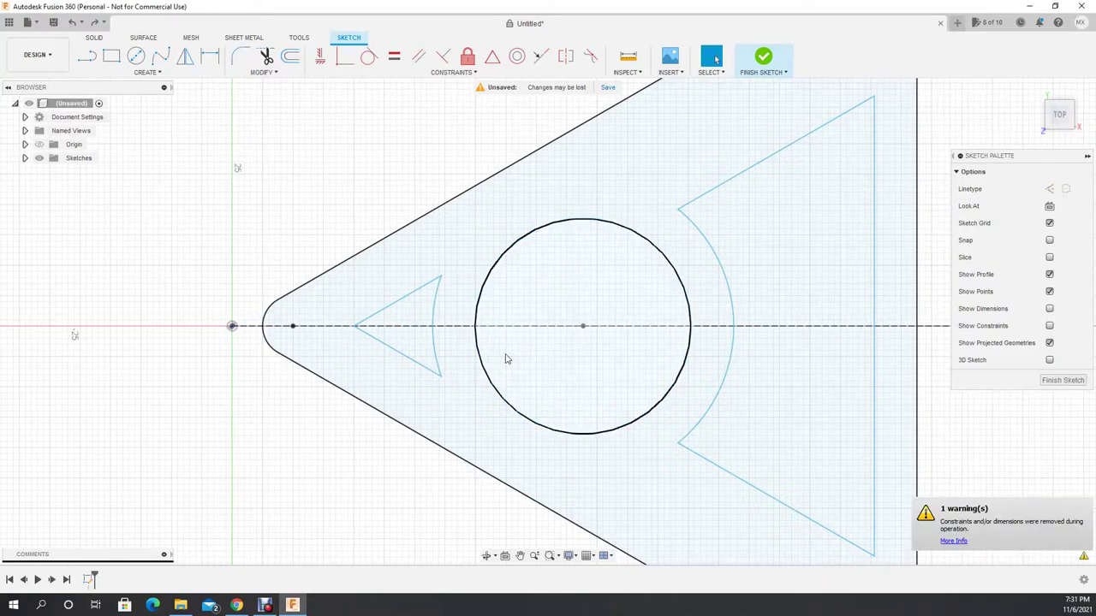
Step: Round the small triangle's top and left corners with 1 mm fillets
click(240, 56)
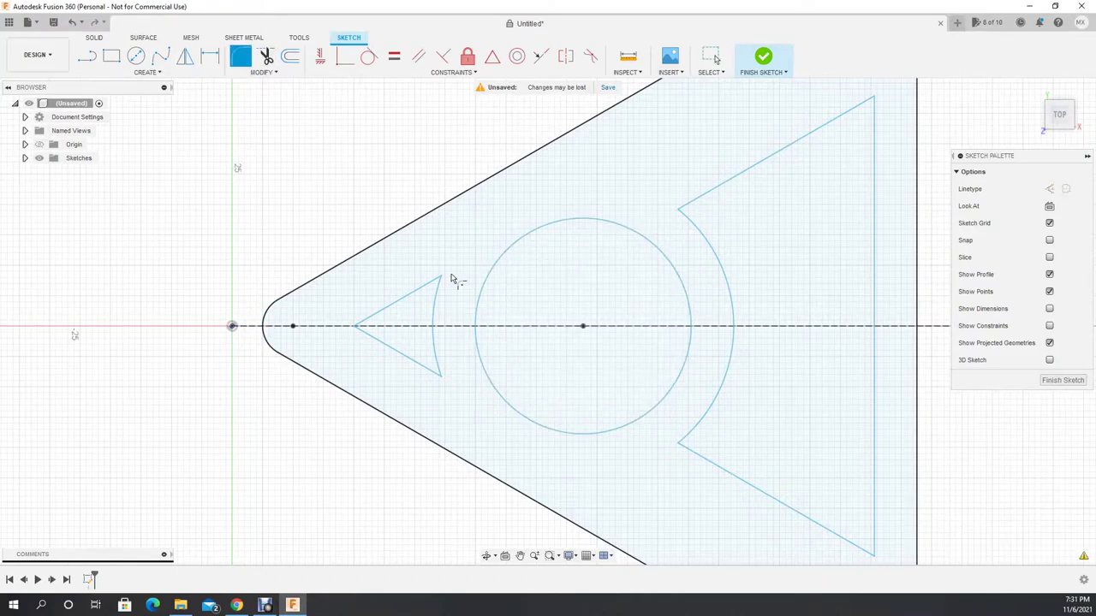
click(440, 277)
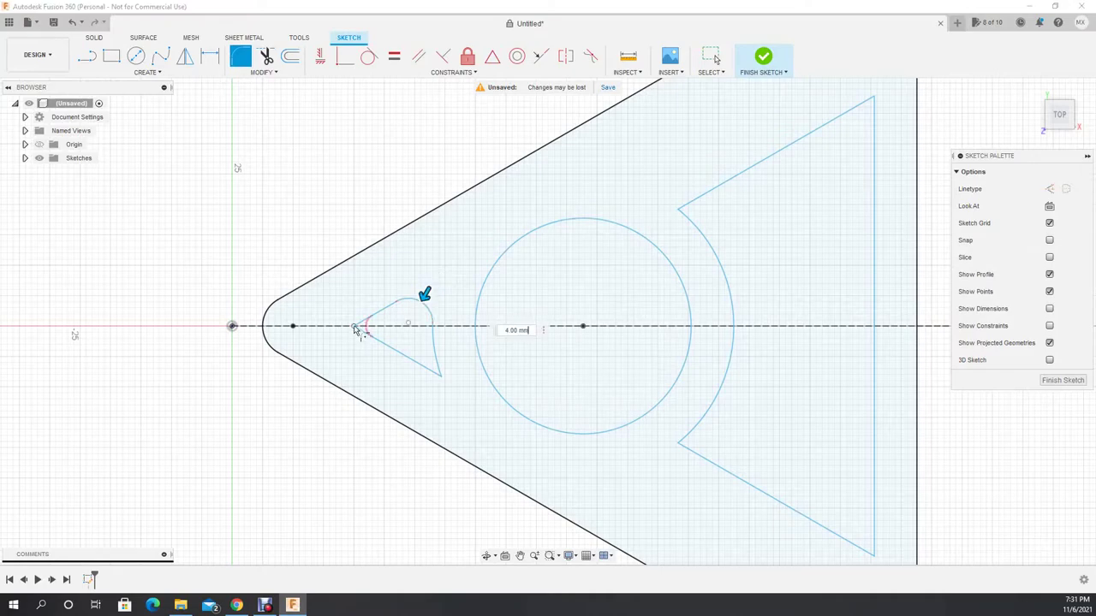
click(443, 379)
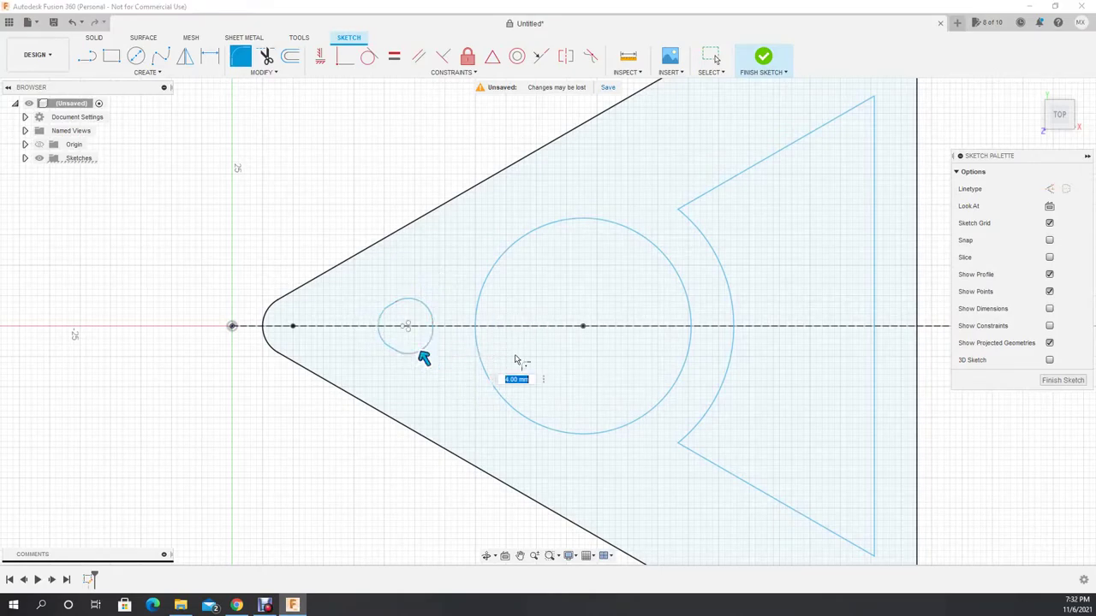
text(1)
key(Return)
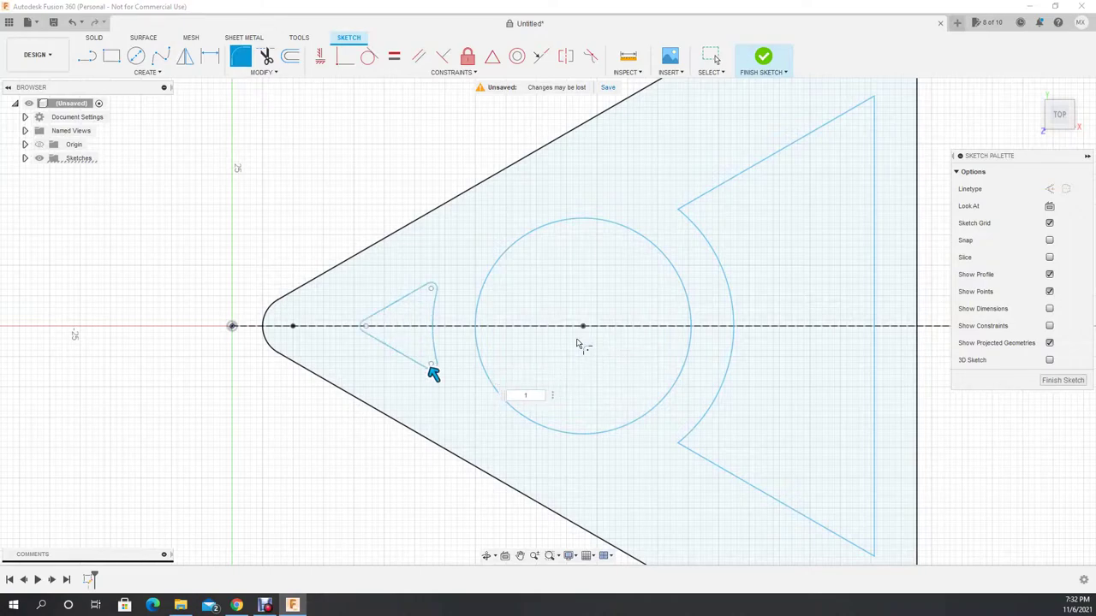
key(Escape)
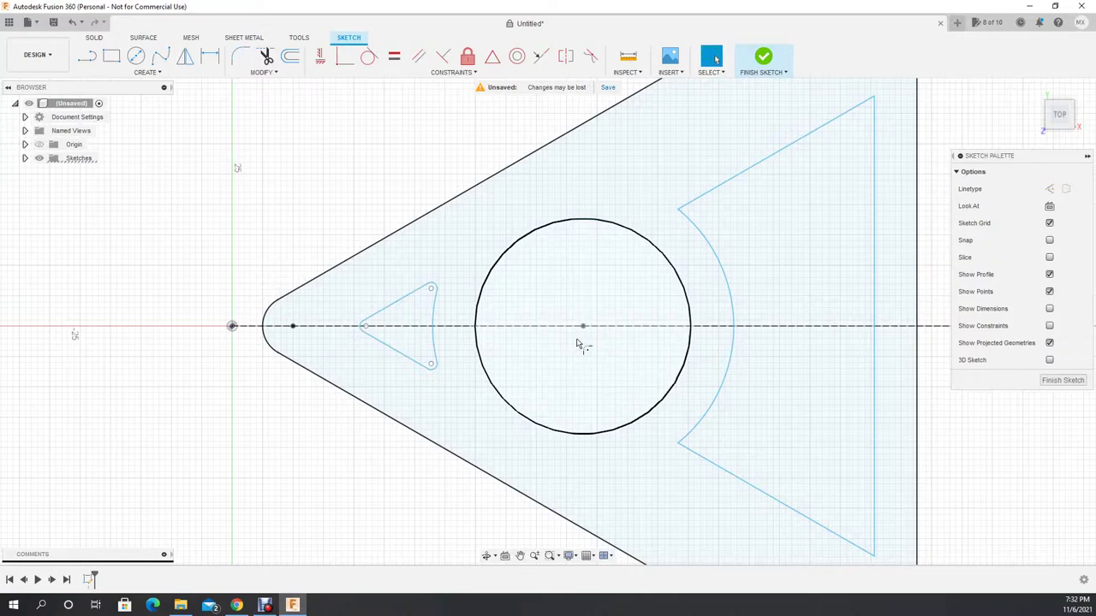
Step: Round the large cutout's corners with 9 mm fillets
click(519, 556)
drag(516, 470, 395, 467)
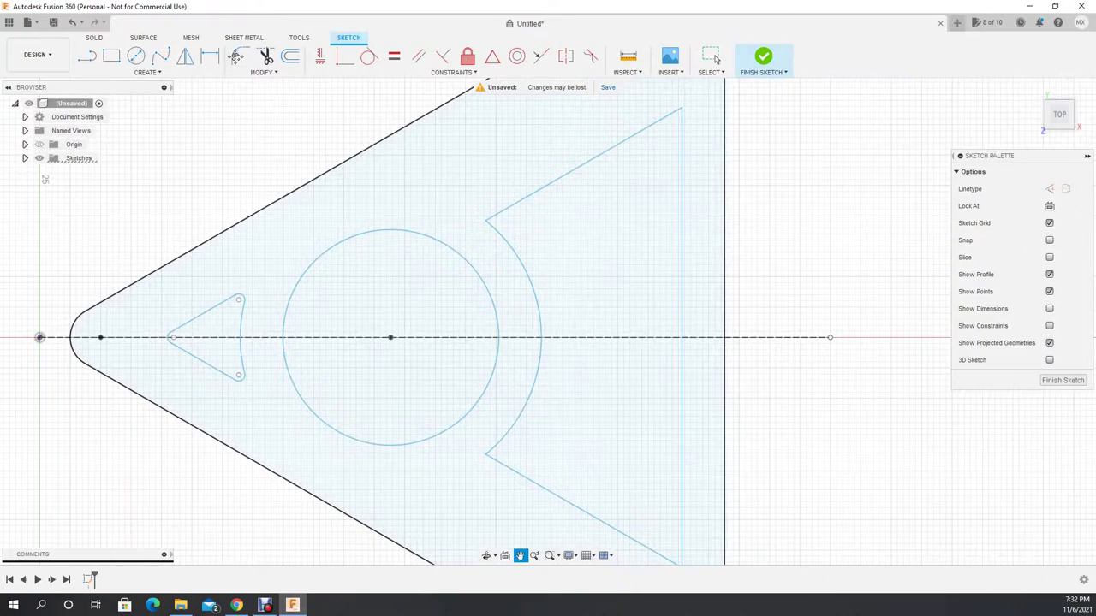
click(715, 58)
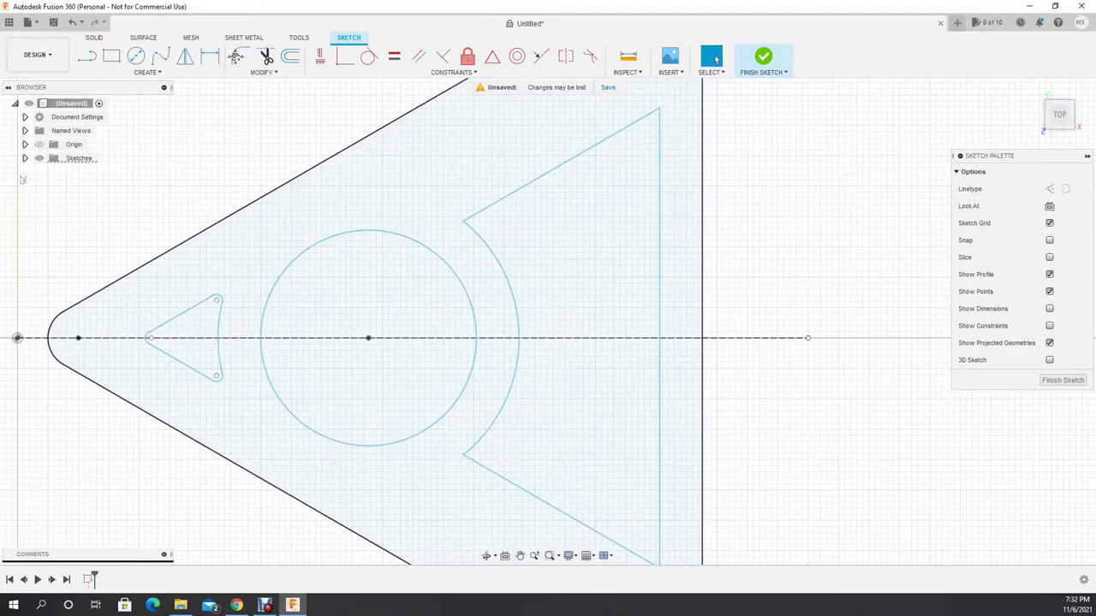
click(240, 56)
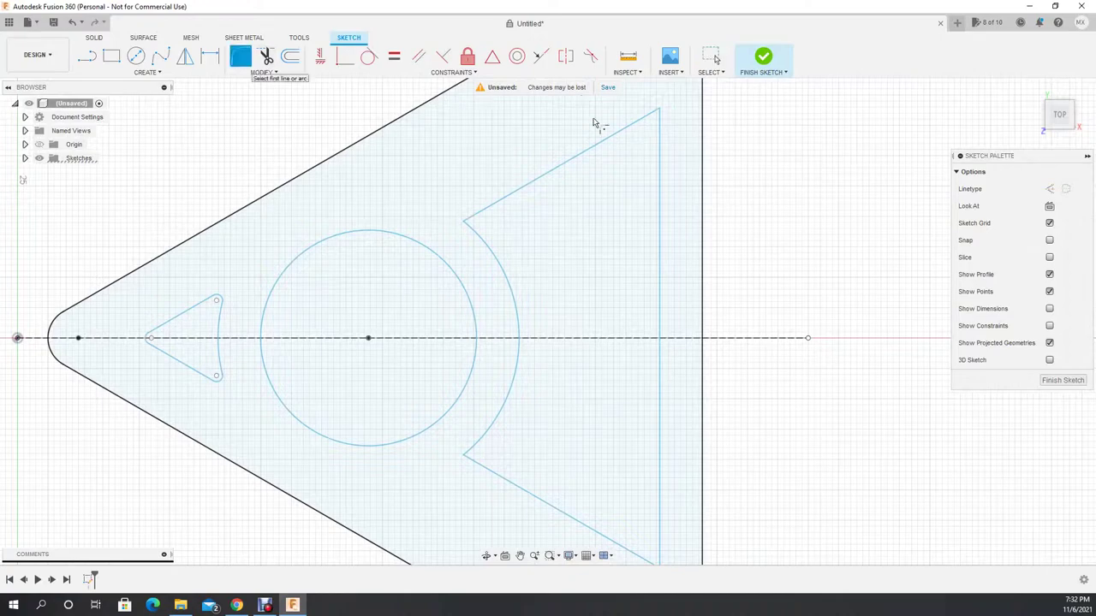
click(659, 111)
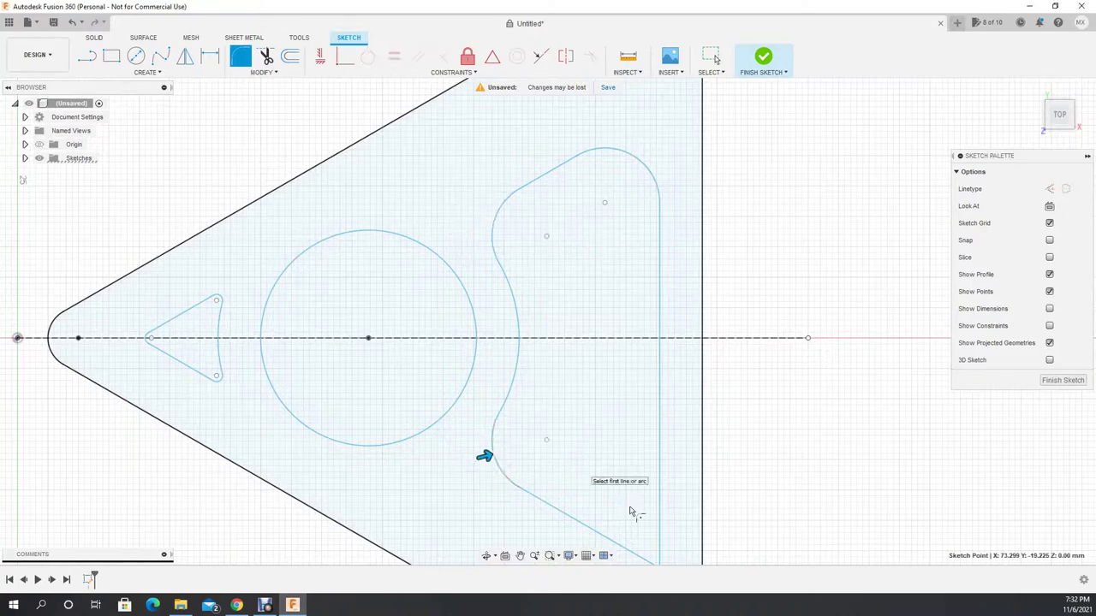
scroll(660, 528, down, 2)
scroll(660, 528, down, 1)
scroll(659, 530, down, 1)
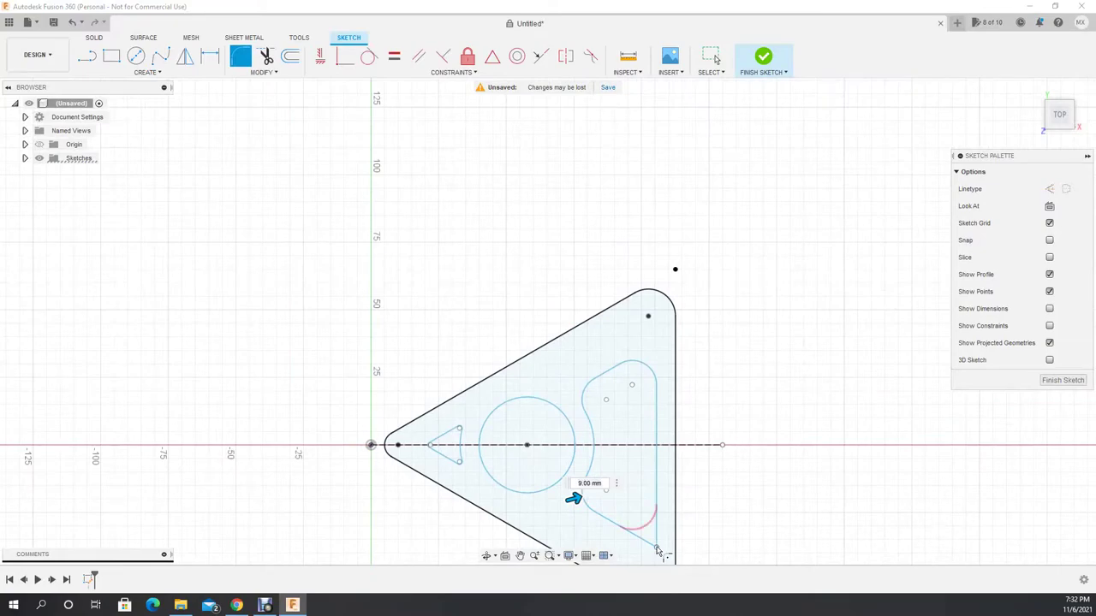
key(Return)
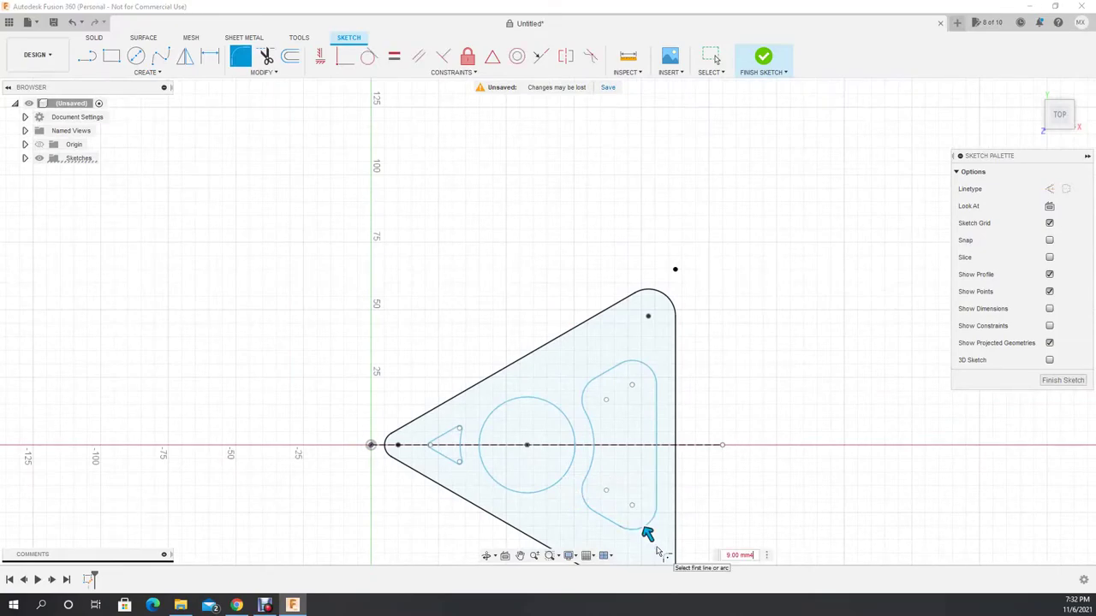
key(BackSpace)
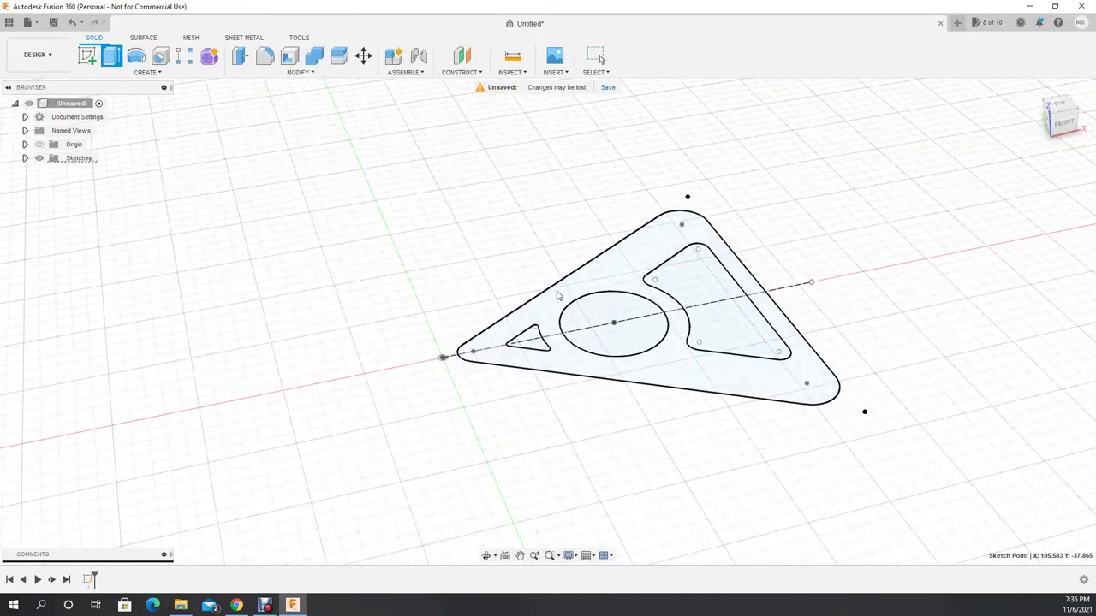
Step: Extrude the triangular sketch profile 10 mm into a solid plate
key(e)
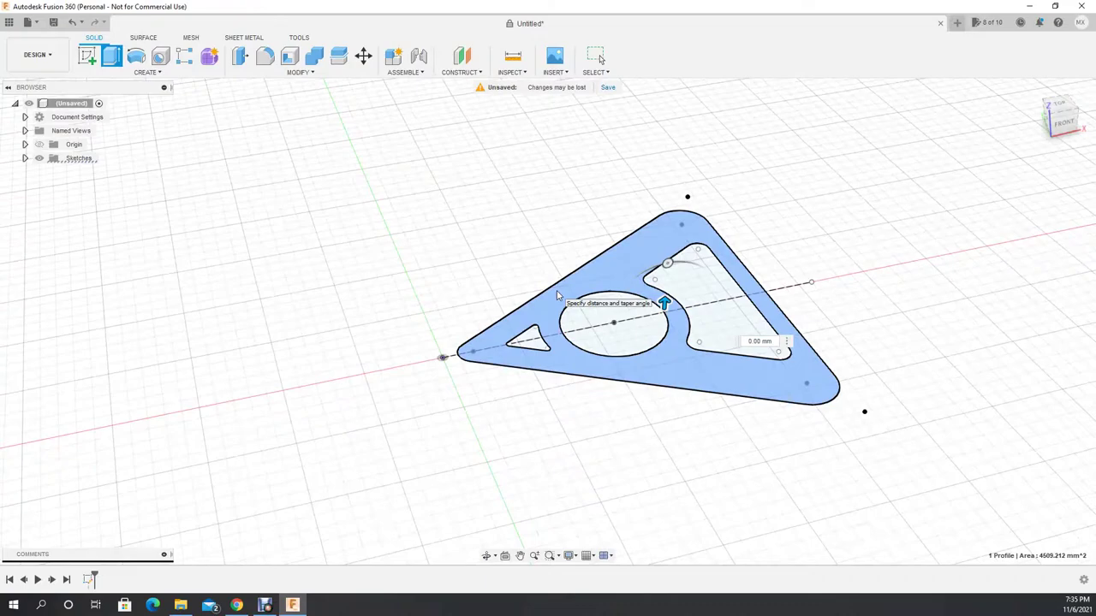
text(10)
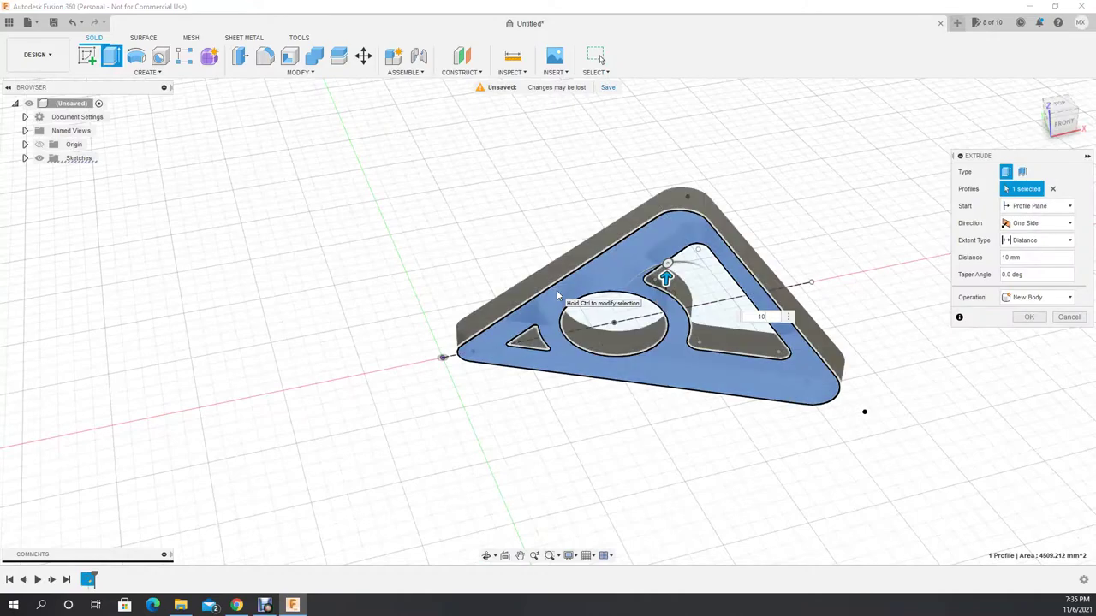
key(Return)
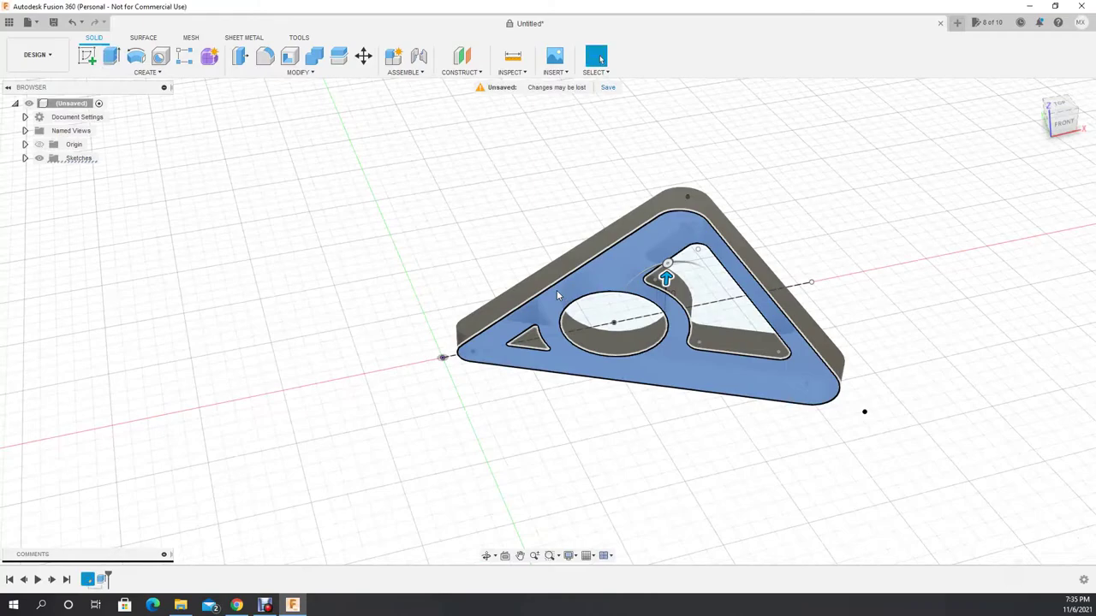
key(alt+Tab)
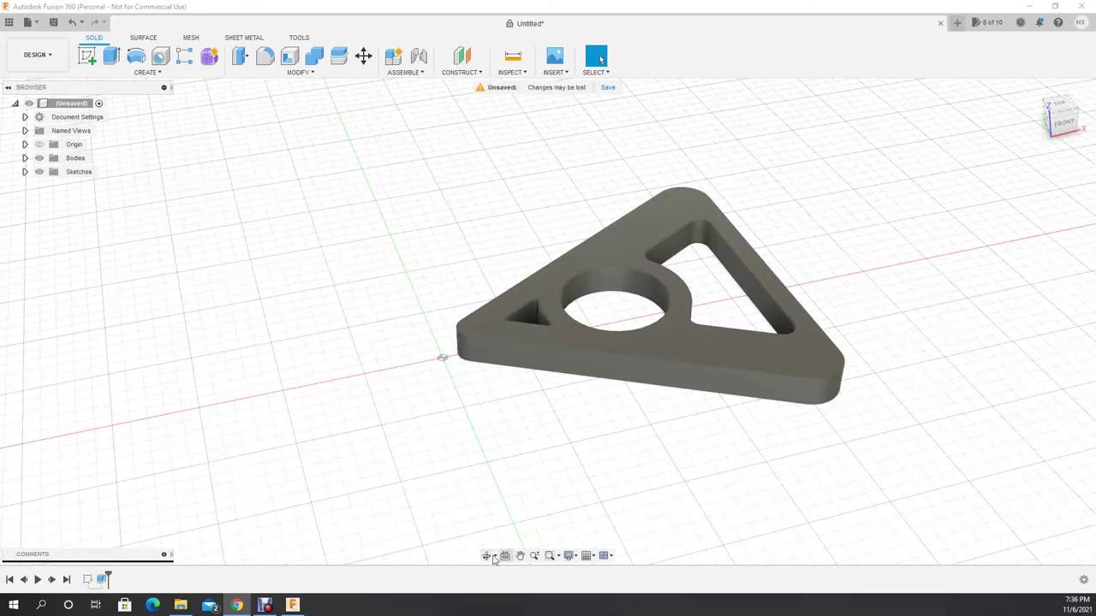
Step: Orbit to look down on the plate, then return to the home view
click(489, 557)
mouse_move(548, 525)
mouse_down()
mouse_move(631, 437)
mouse_move(621, 491)
mouse_move(619, 477)
mouse_move(446, 351)
mouse_up()
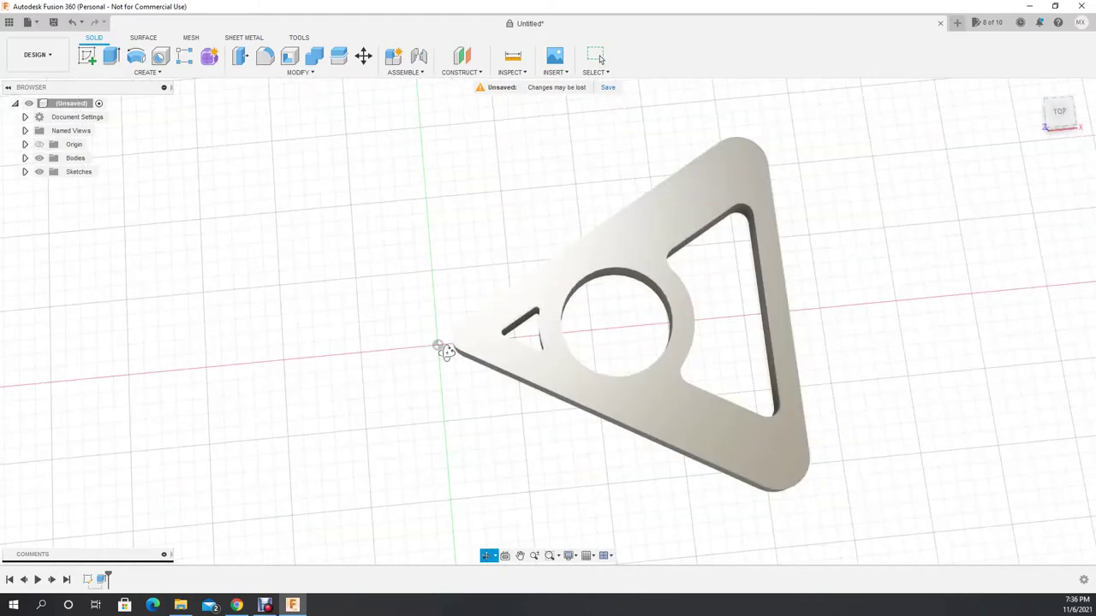
key(F6)
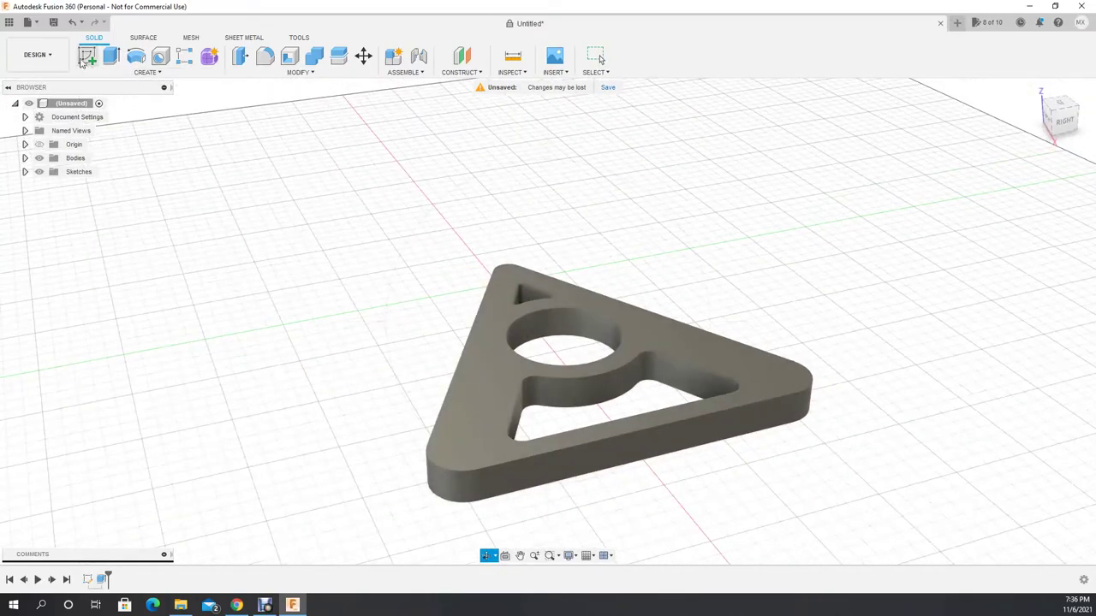
click(85, 58)
Step: On the vertical plane, draw a 20 mm tall rectangle starting at the plate's edge
click(521, 248)
key(r)
click(453, 308)
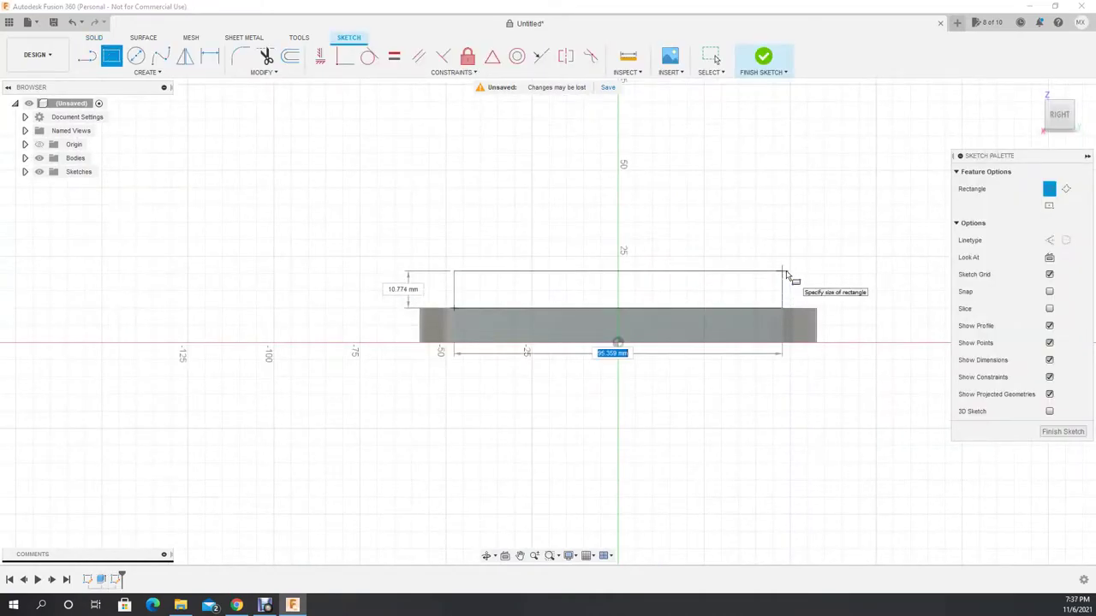
key(Tab)
text(20)
key(Tab)
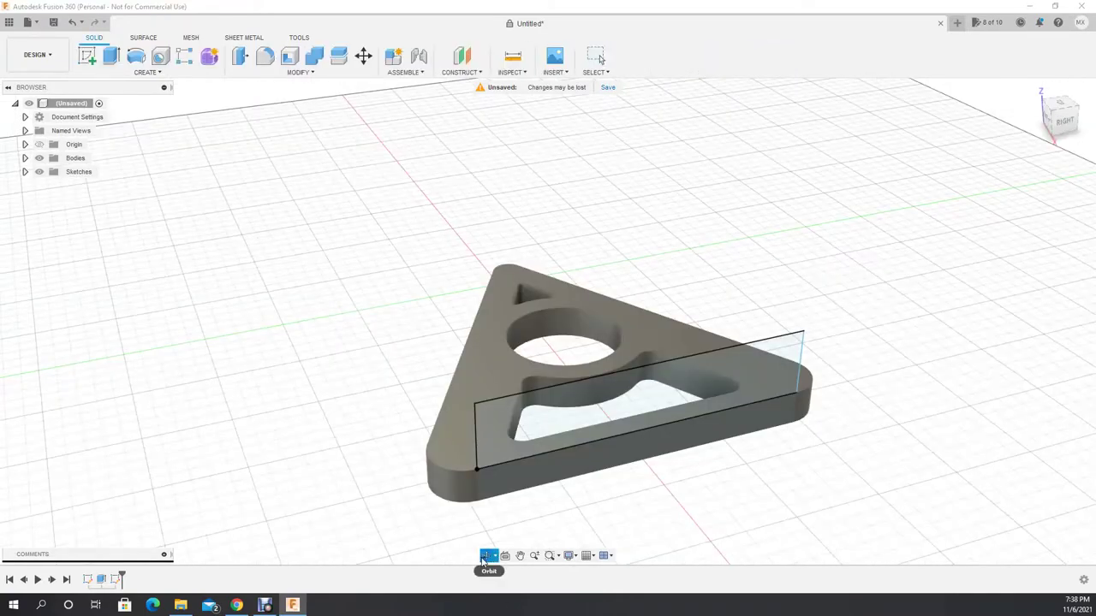
click(483, 557)
mouse_move(416, 519)
mouse_down()
mouse_move(536, 540)
mouse_move(527, 553)
mouse_up()
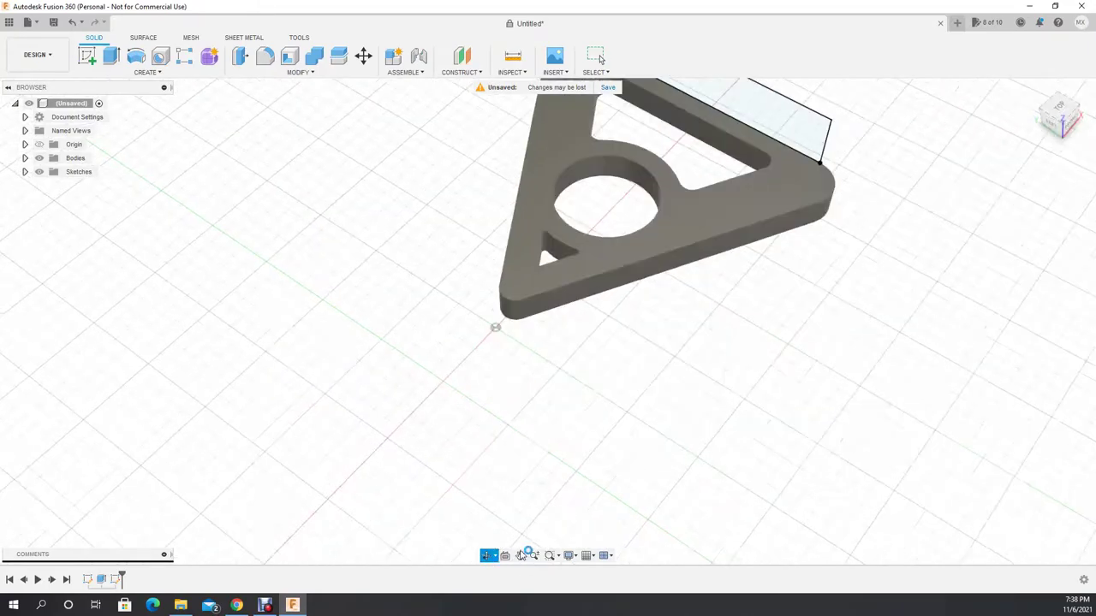
click(520, 555)
Step: Extrude the upright rectangle -7 mm and join it to the plate as a wall
mouse_move(690, 320)
mouse_down()
mouse_move(732, 336)
mouse_move(666, 516)
mouse_up()
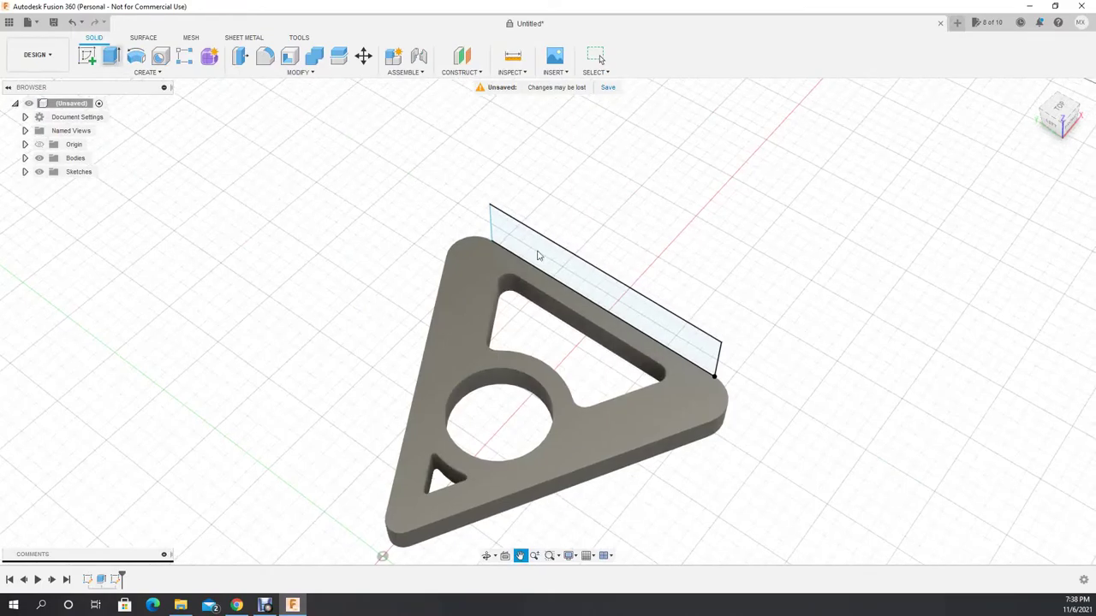
key(e)
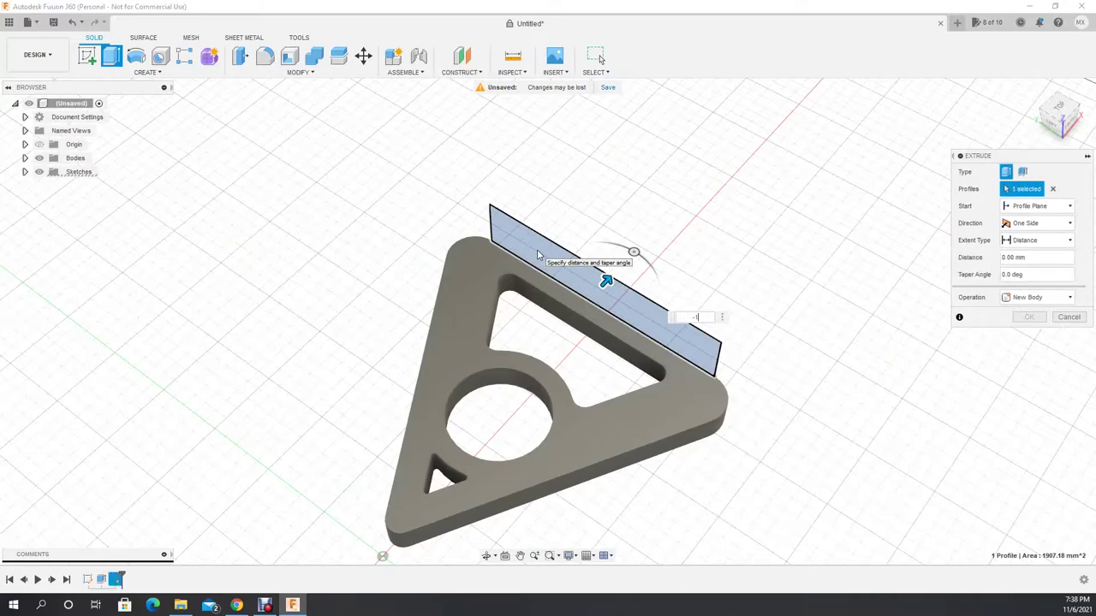
text(-10)
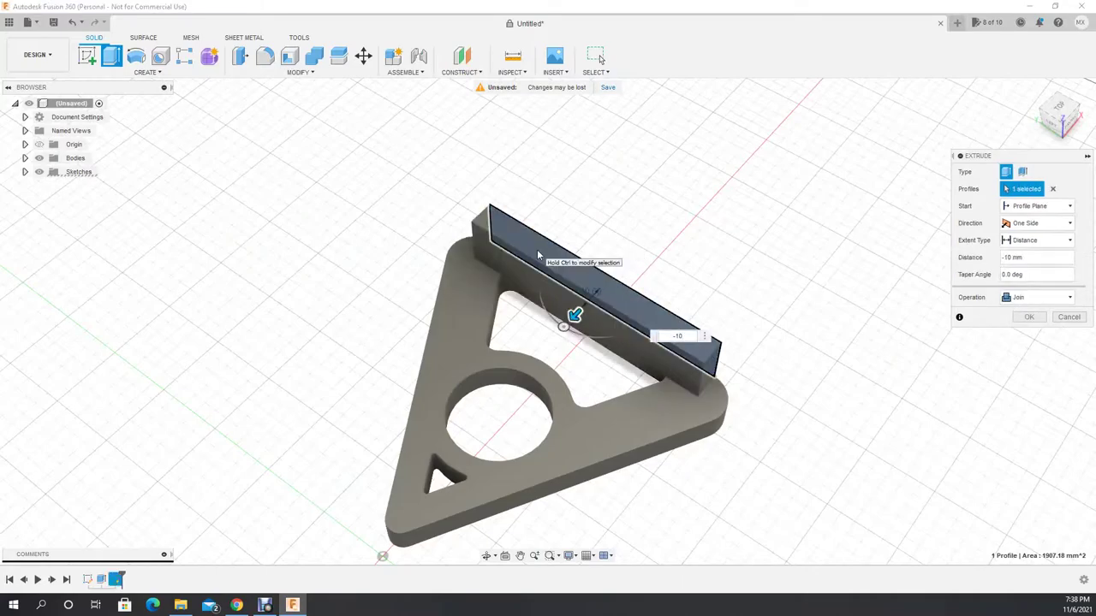
text(-5)
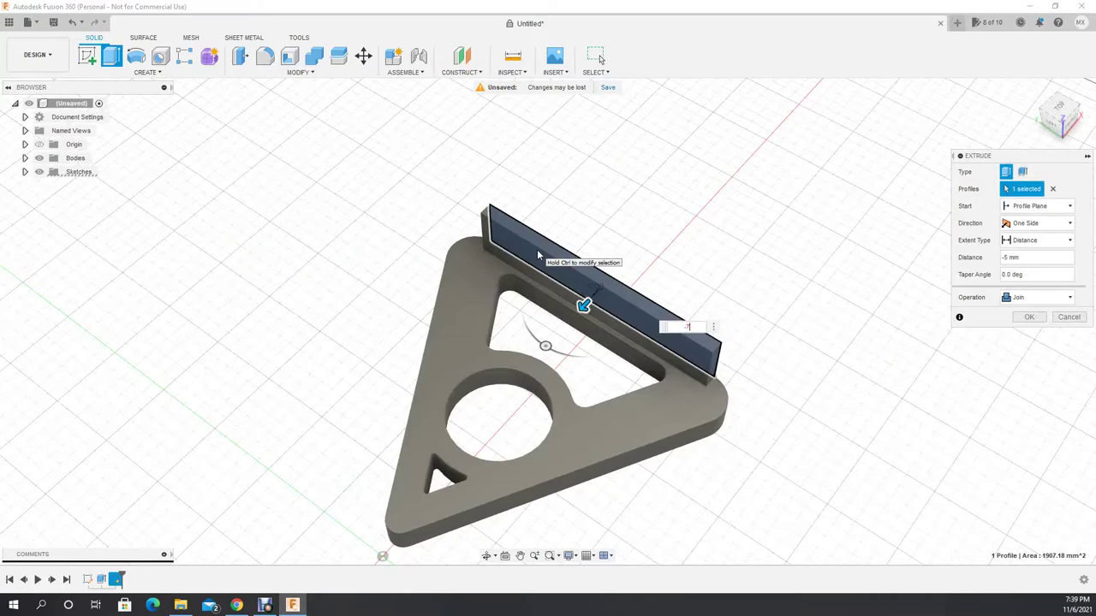
text(-7)
key(BackSpace)
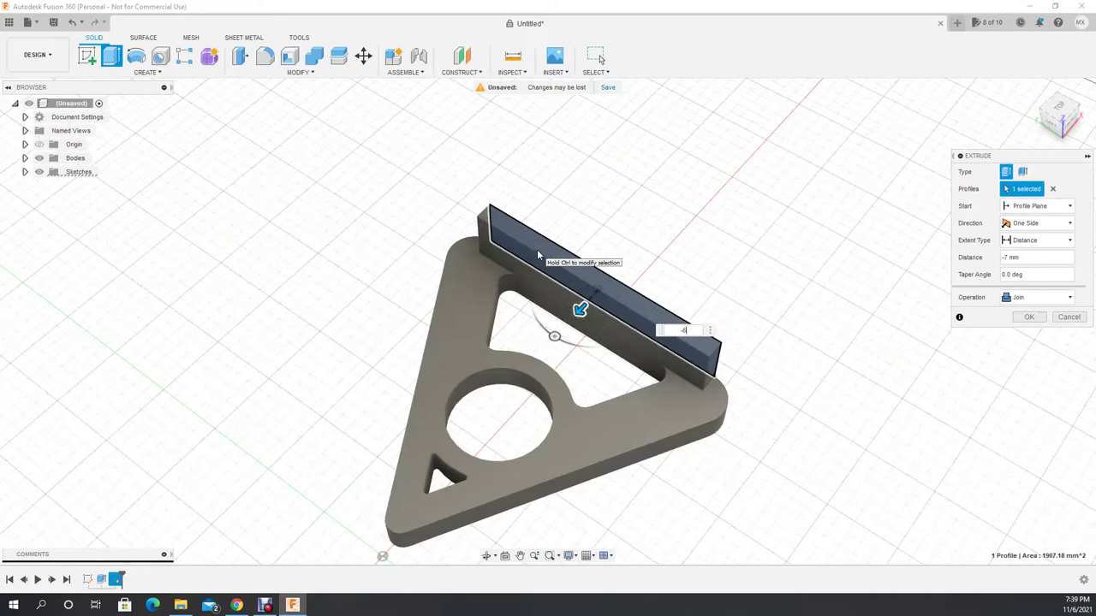
text(6)
scroll(670, 380, down, 2)
scroll(670, 380, up, 2)
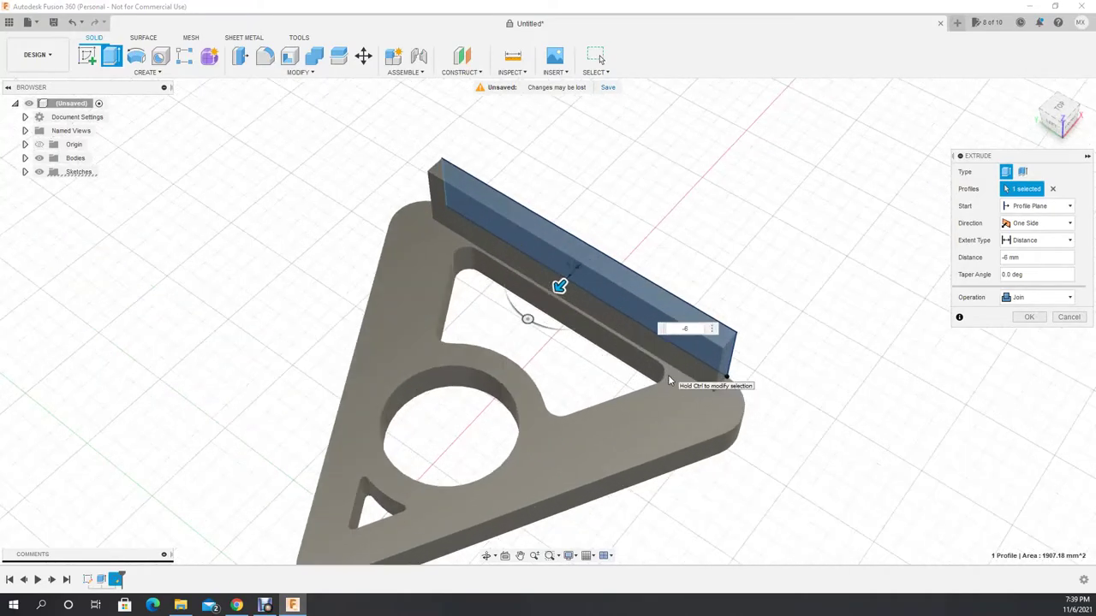
scroll(670, 380, up, 3)
text(.5)
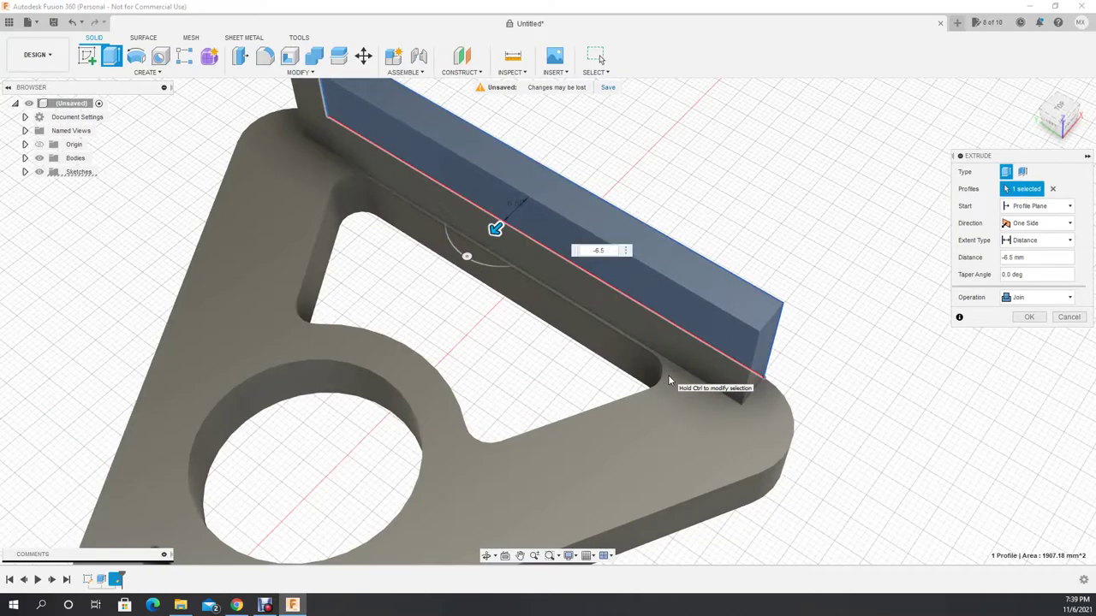
key(BackSpace)
text(9)
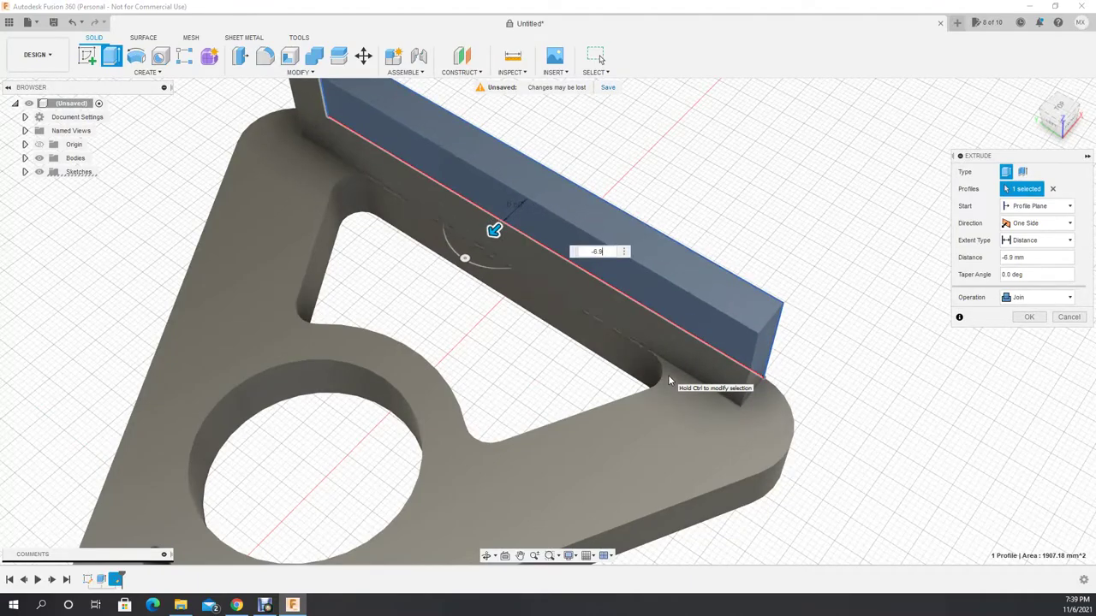
key(BackSpace)
key(BackSpace)
text(7)
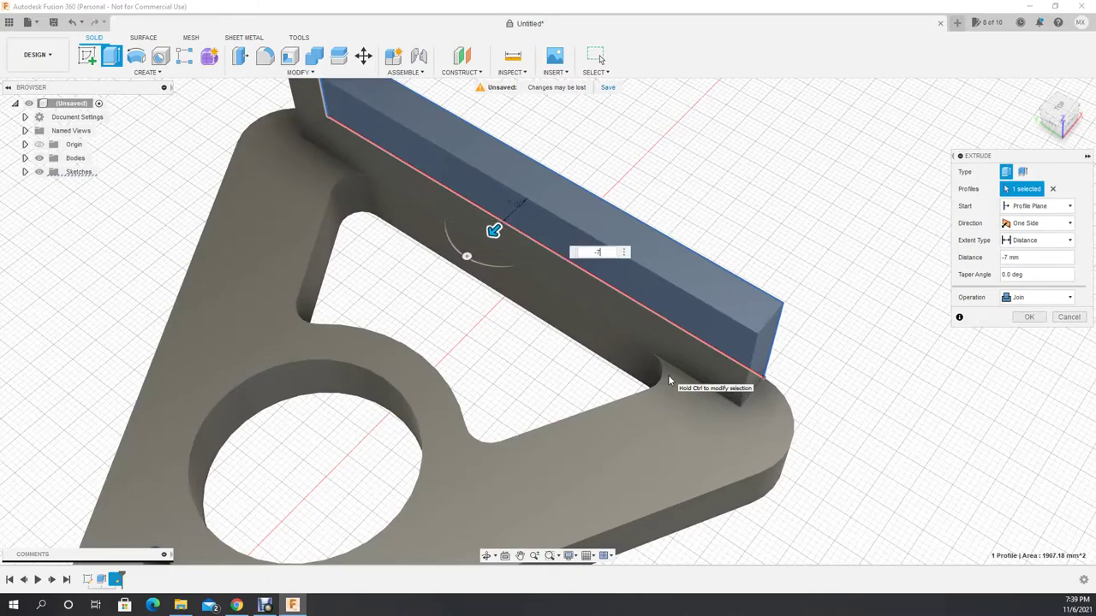
key(Return)
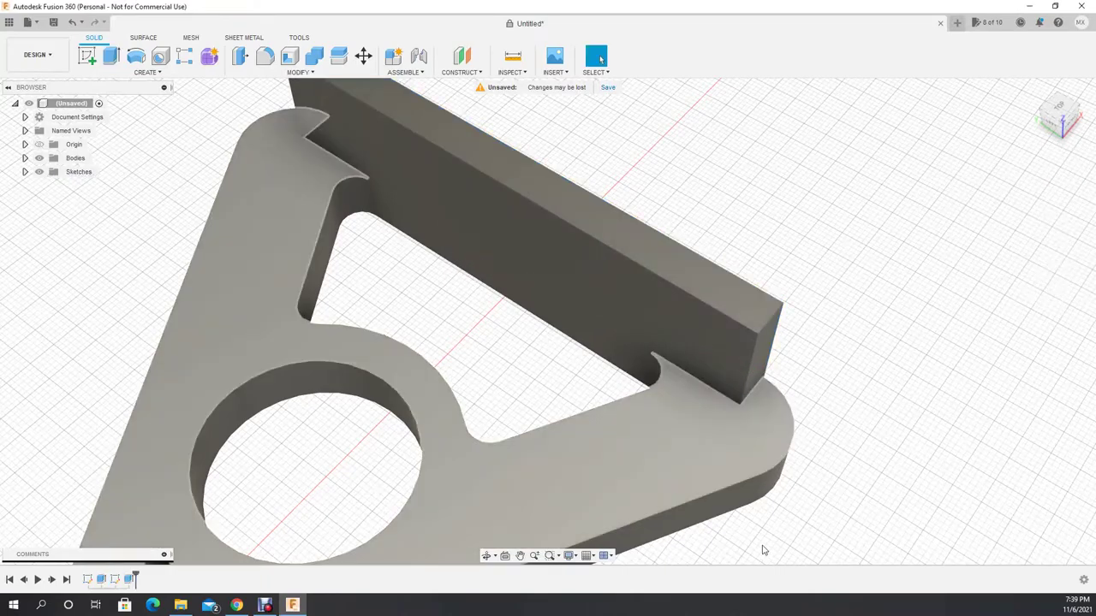
Step: Round the wall's two top corner edges with a 5 mm fillet
click(486, 556)
mouse_move(497, 371)
mouse_down()
mouse_move(538, 385)
mouse_move(537, 349)
mouse_up()
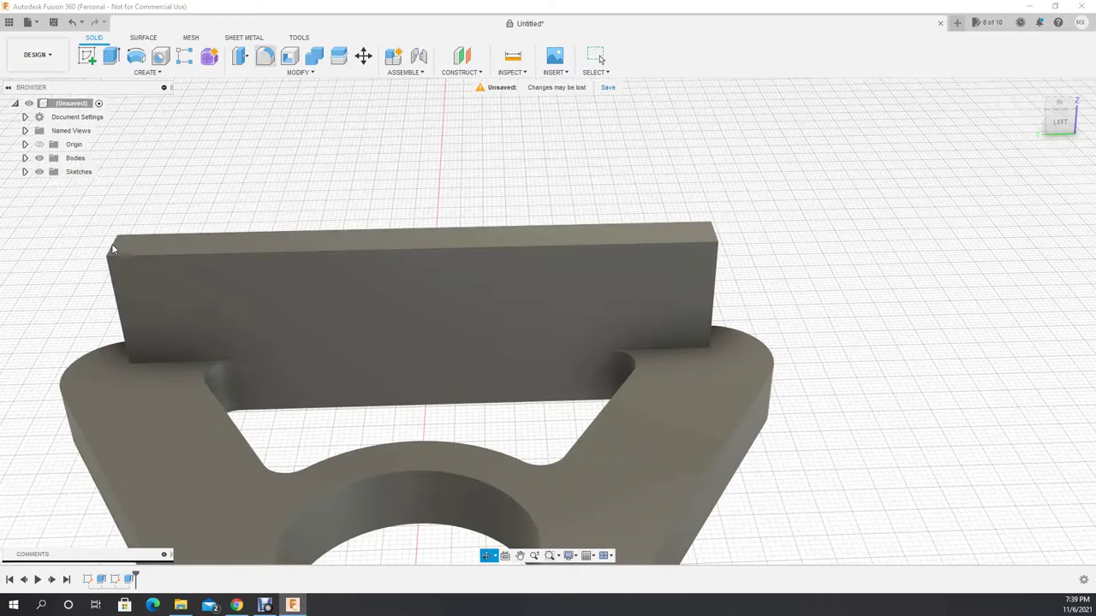
key(f)
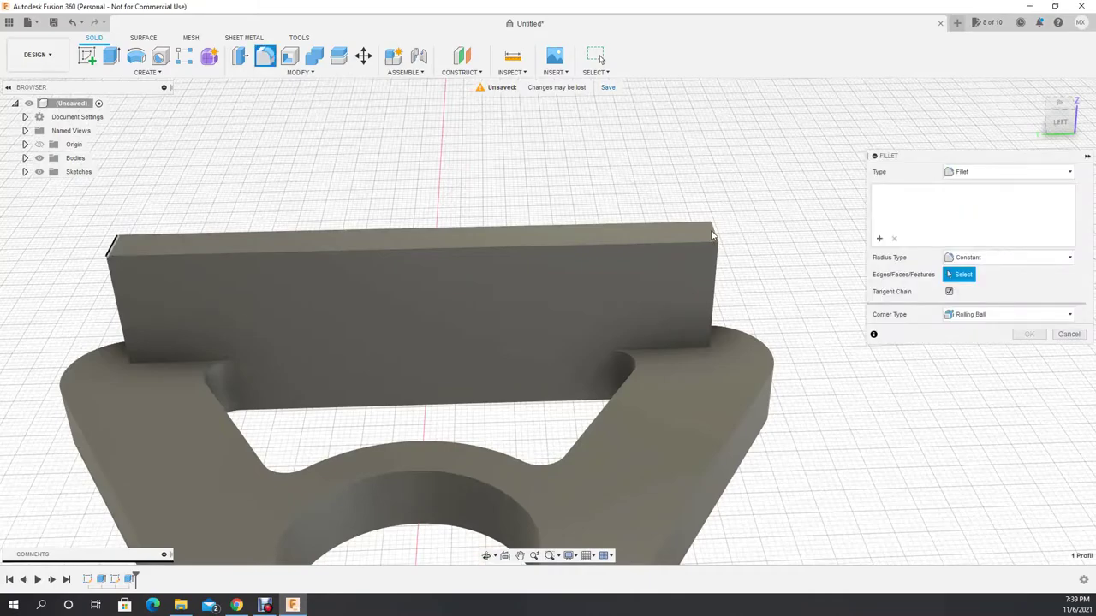
click(712, 232)
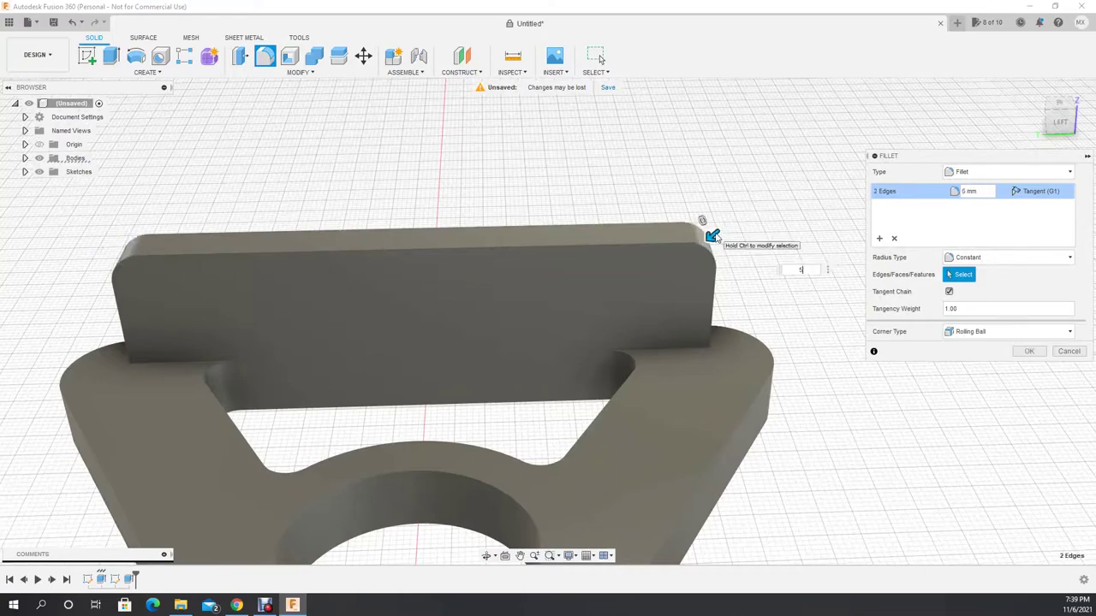
key(Return)
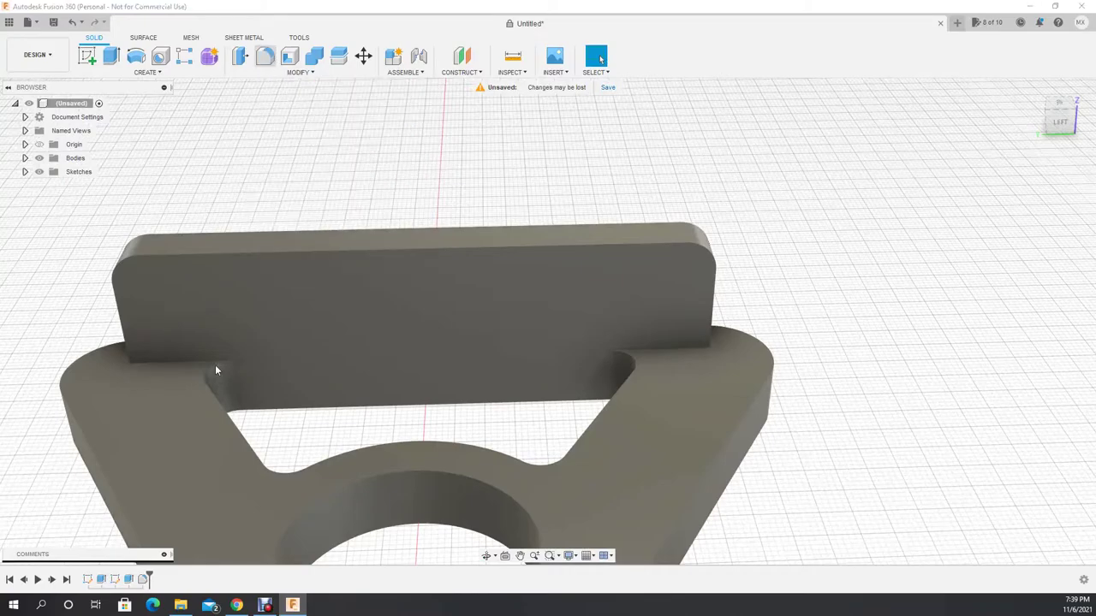
Step: Apply a 1 mm fillet to the edge loop of the opening beside the wall
key(f)
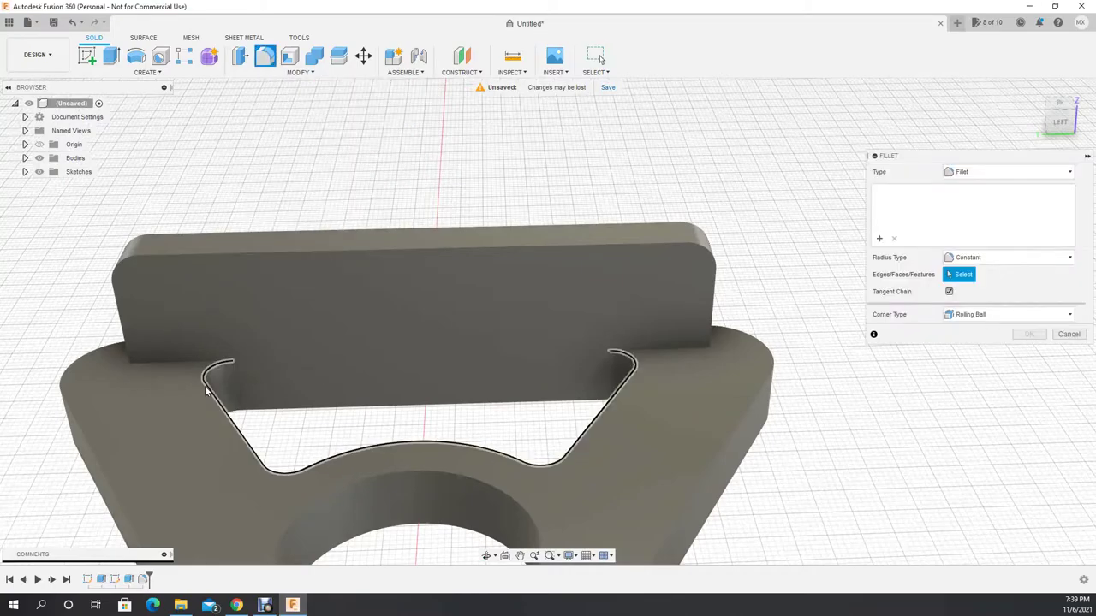
click(207, 396)
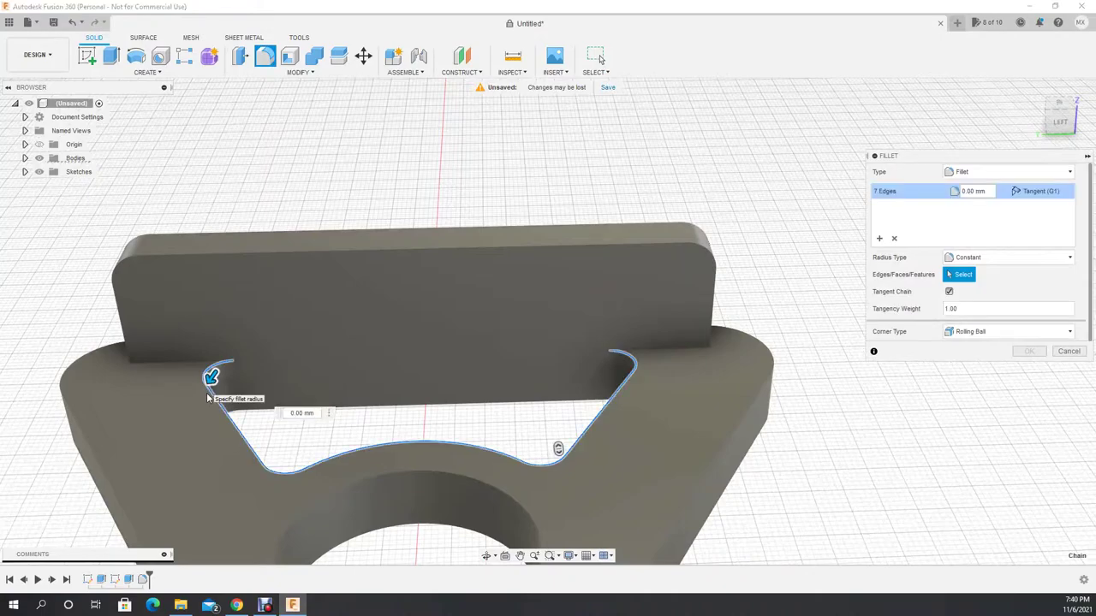
key(Escape)
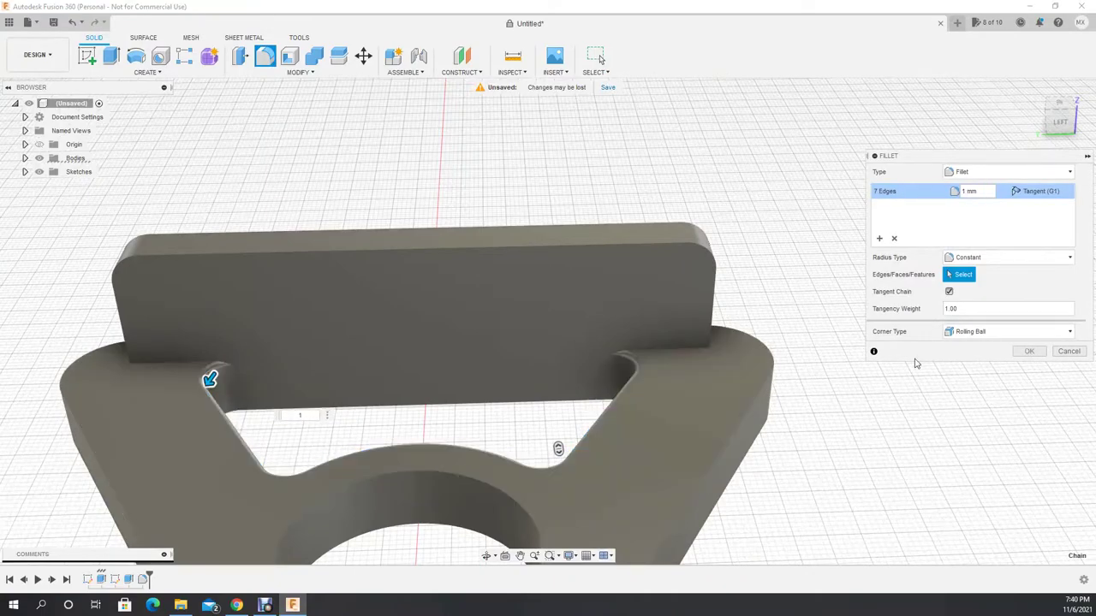
scroll(484, 494, down, 2)
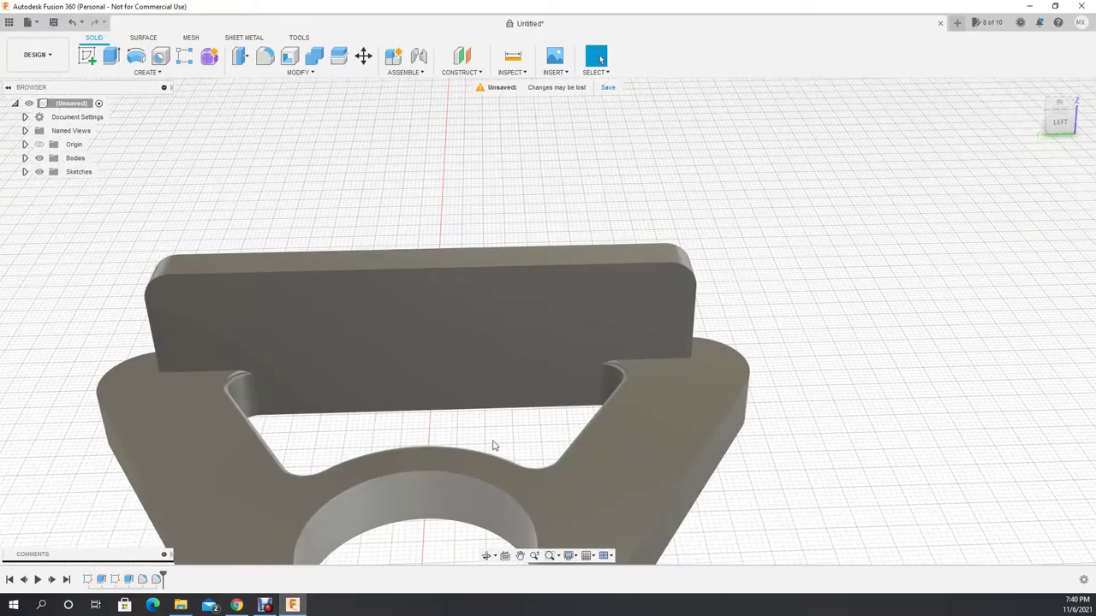
scroll(494, 445, down, 3)
click(519, 556)
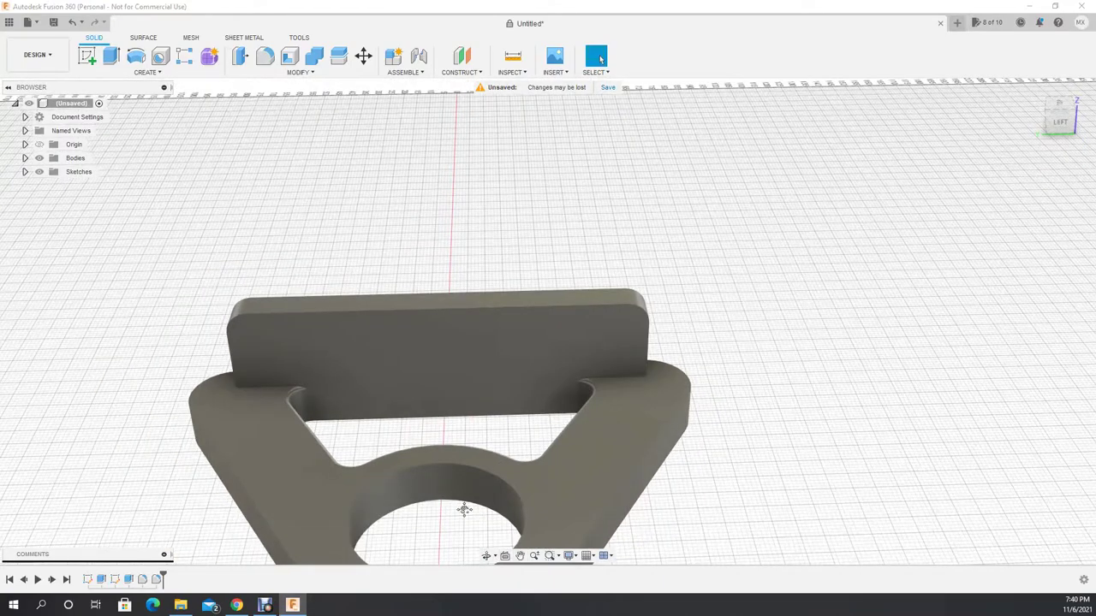
drag(465, 508, 452, 389)
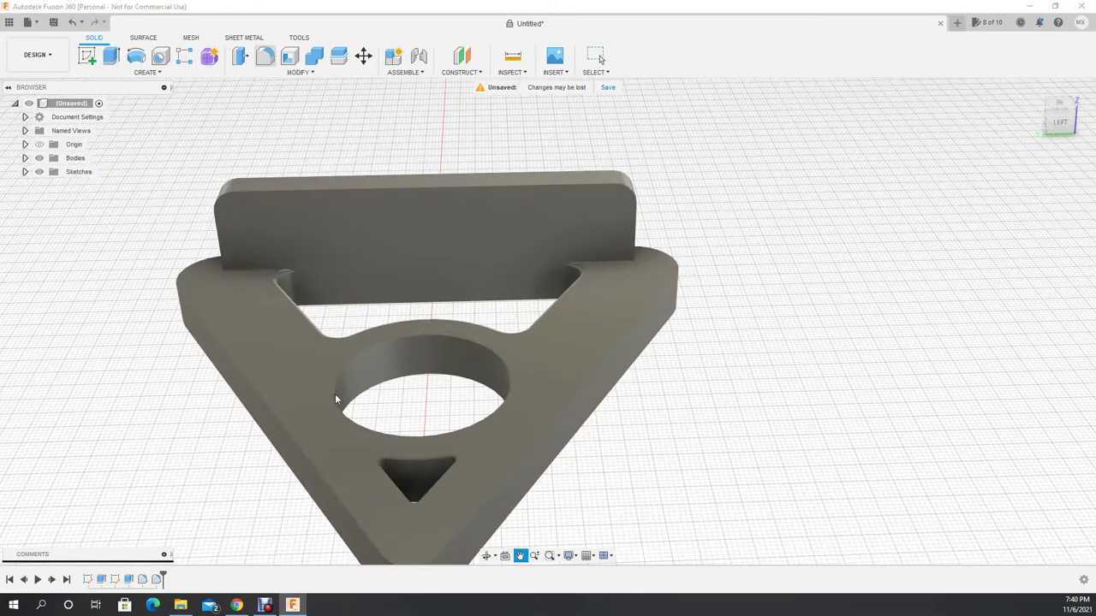
Step: Fillet the round hole's top edge and the plate's outer top edge loop
key(f)
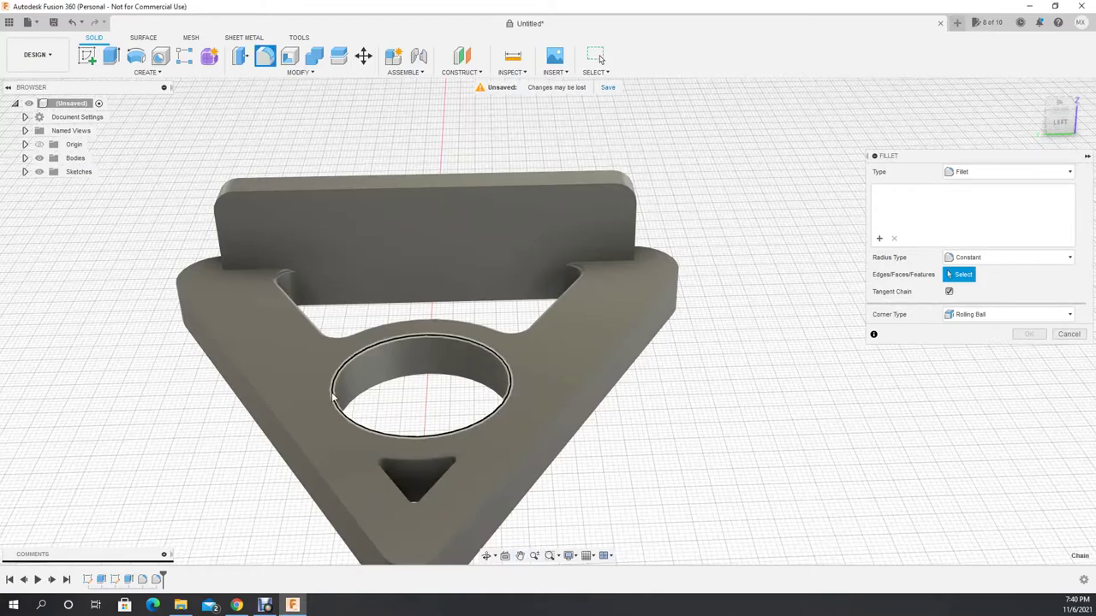
click(333, 393)
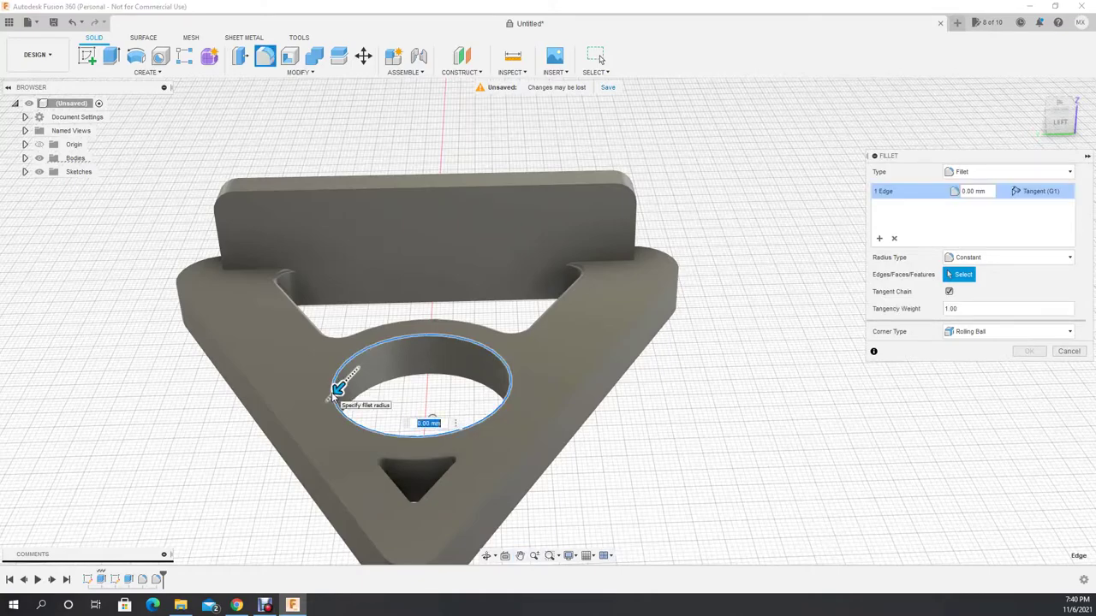
key(Escape)
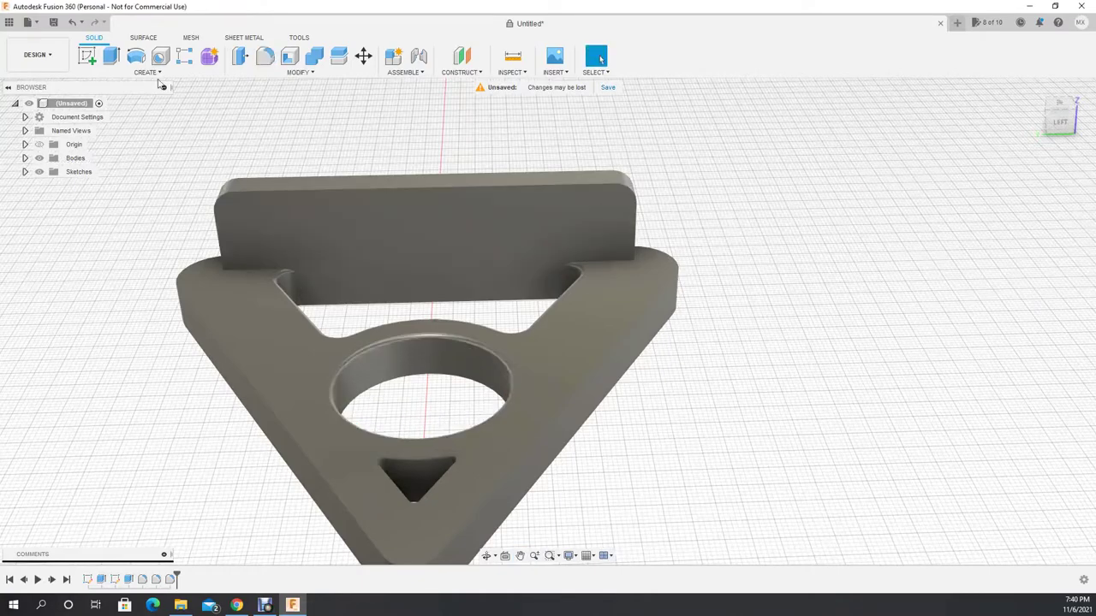
key(f)
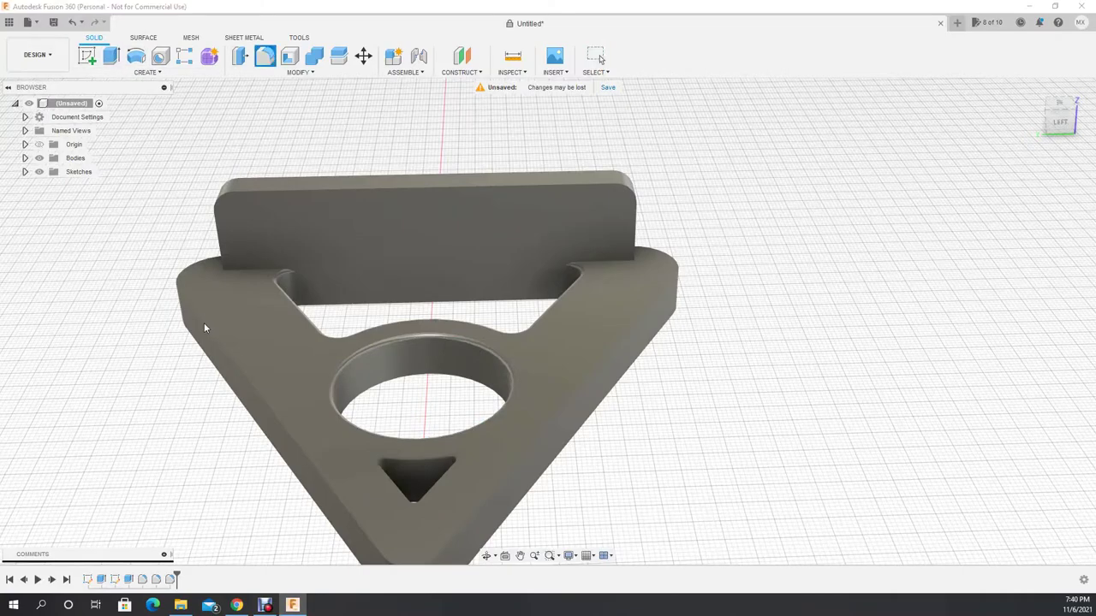
click(204, 322)
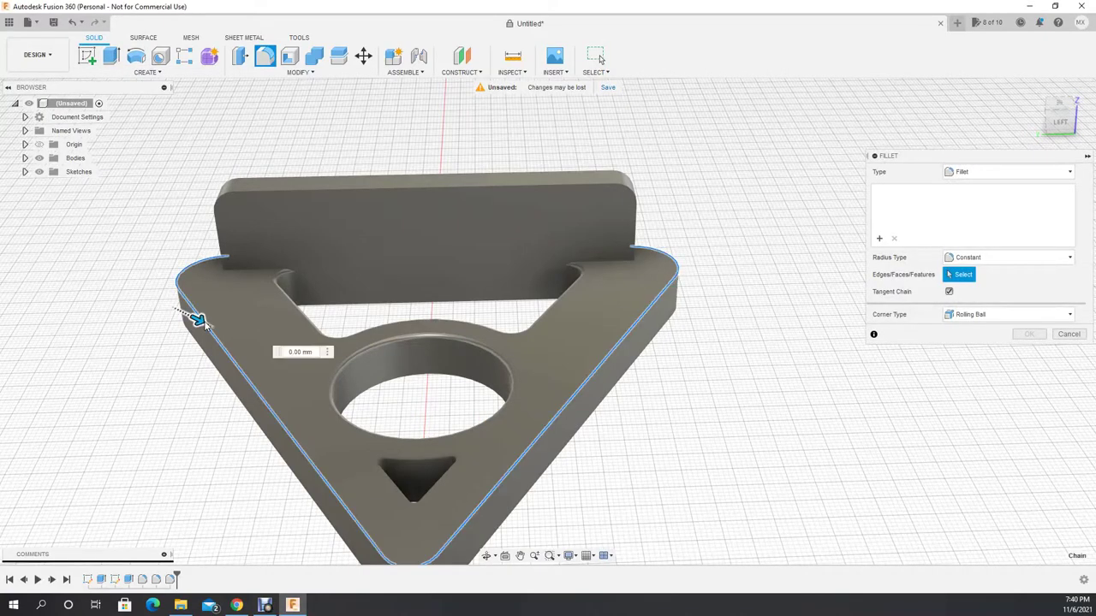
text(11)
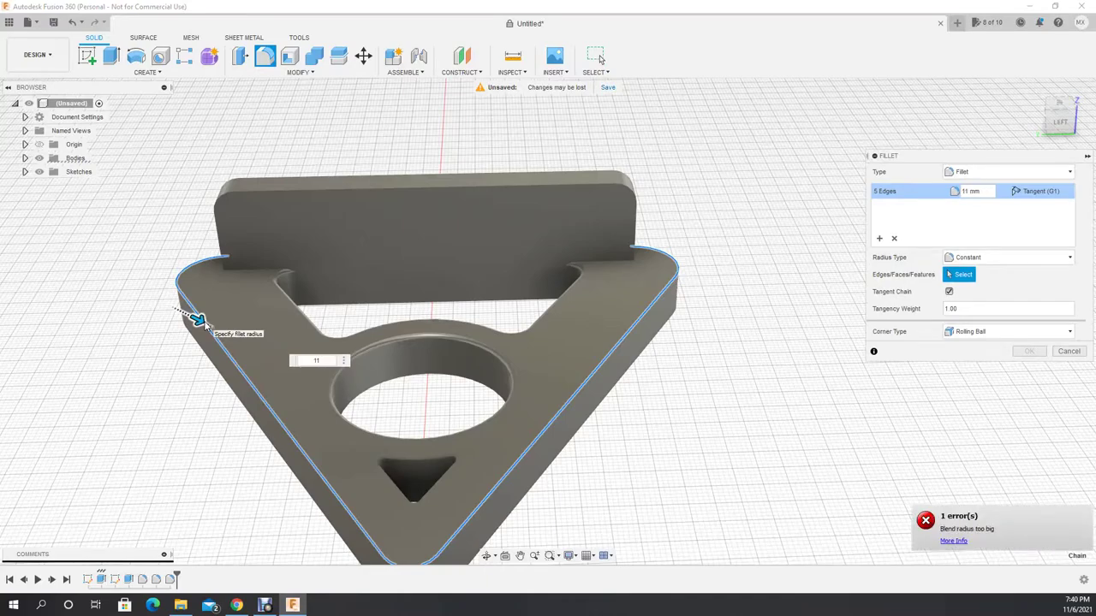
key(Return)
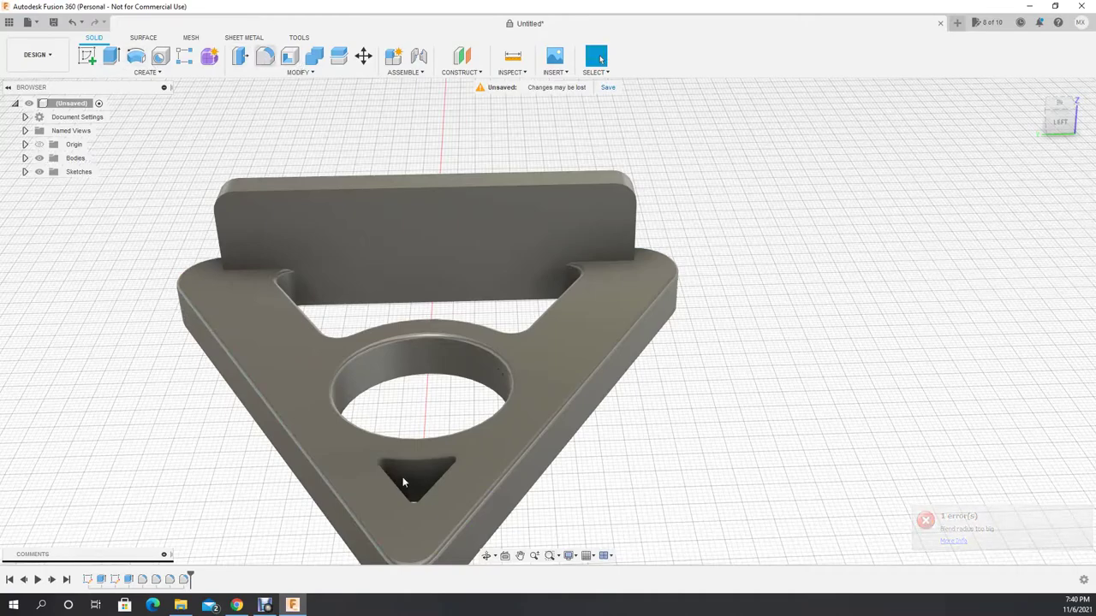
Step: Fillet the small triangular cutout's edges, then orbit to view the underside
key(f)
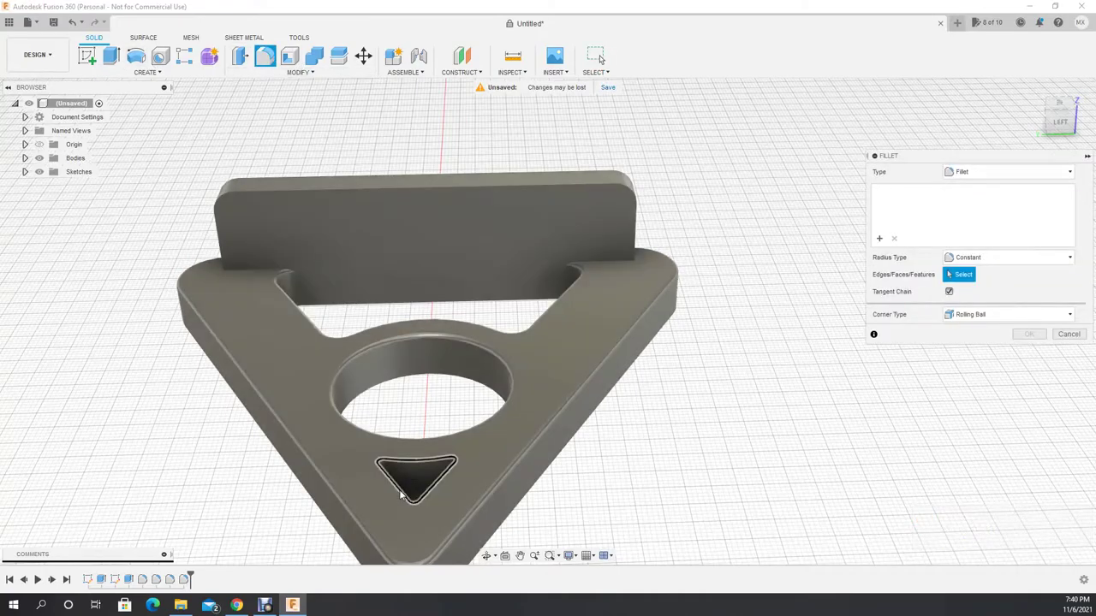
click(399, 495)
text(1)
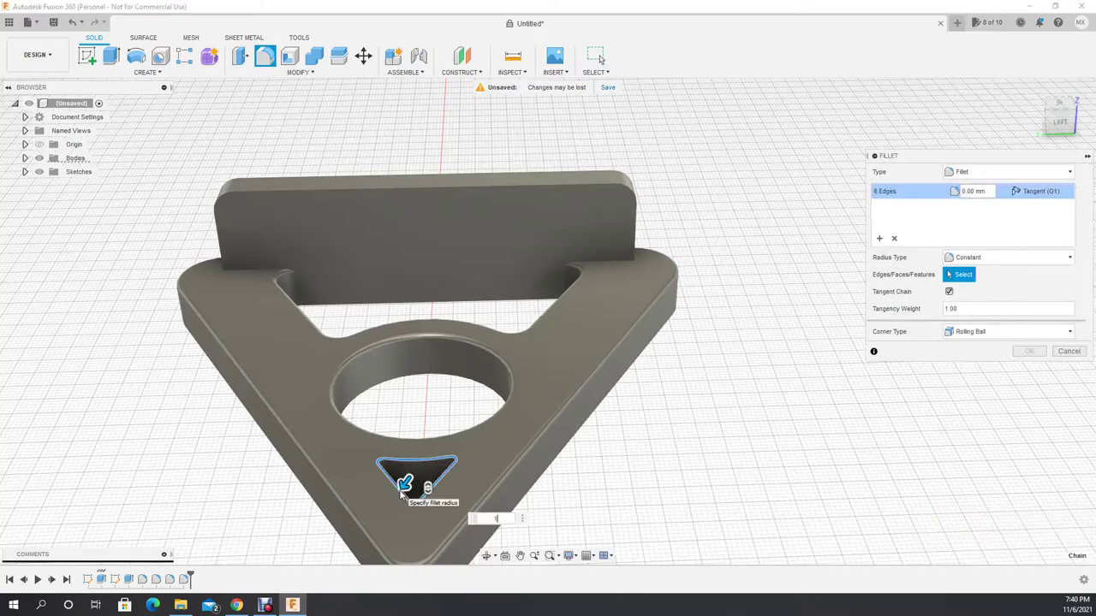
key(Escape)
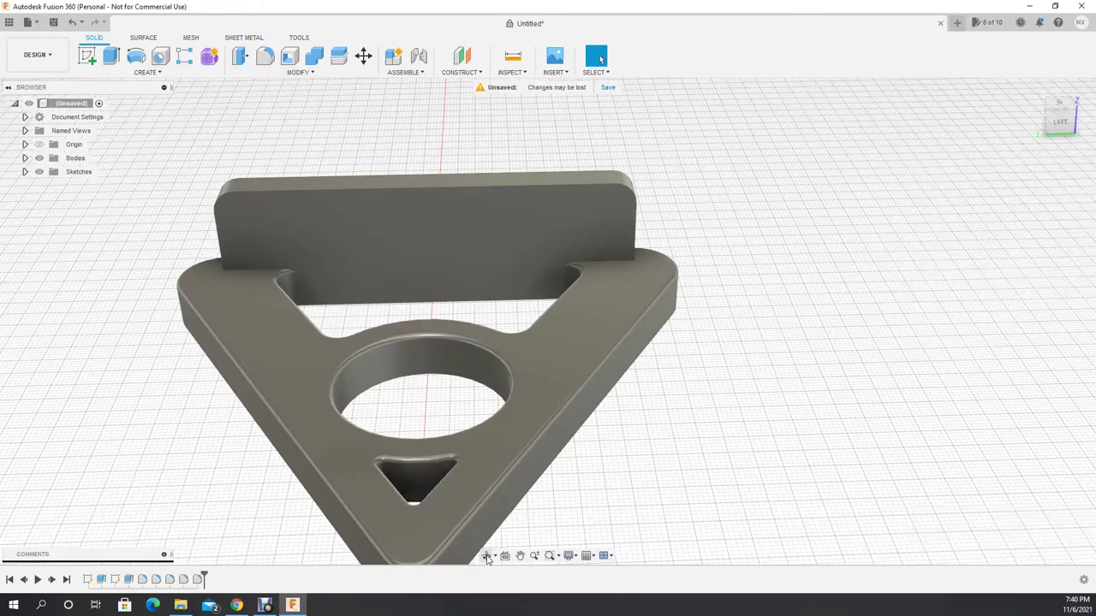
click(486, 556)
drag(570, 525, 575, 452)
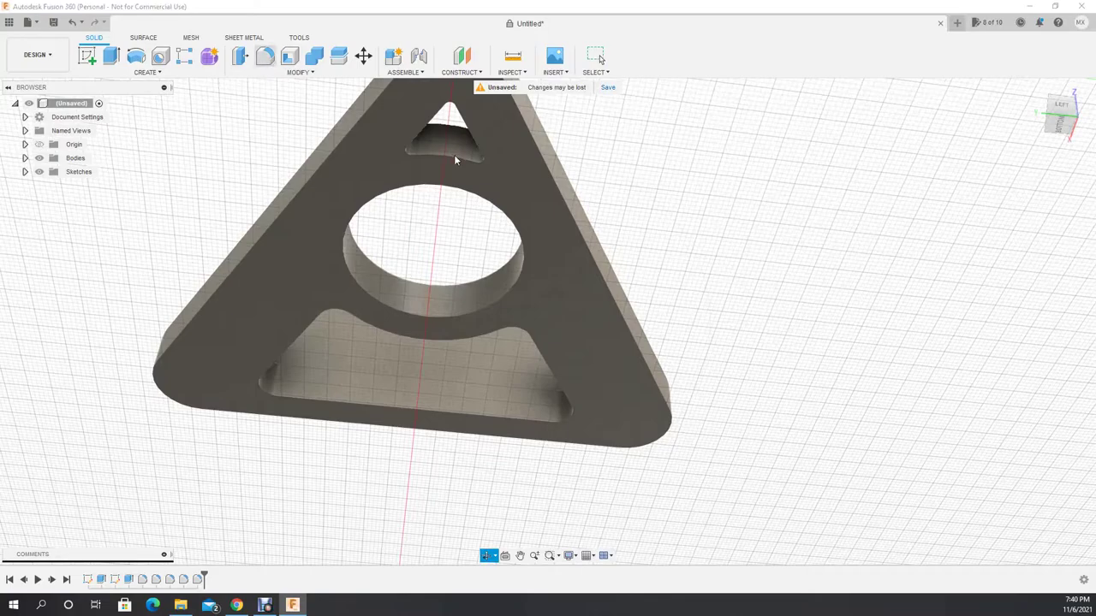
key(f)
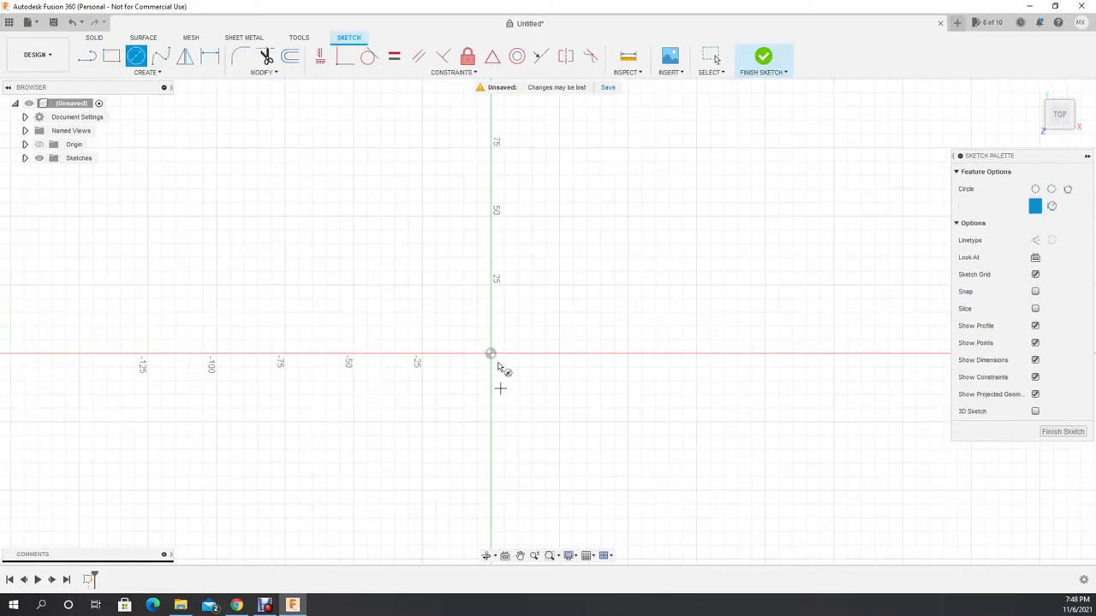
Step: Draw a 35 mm circle at the origin and extrude it into a tall cylinder
click(491, 353)
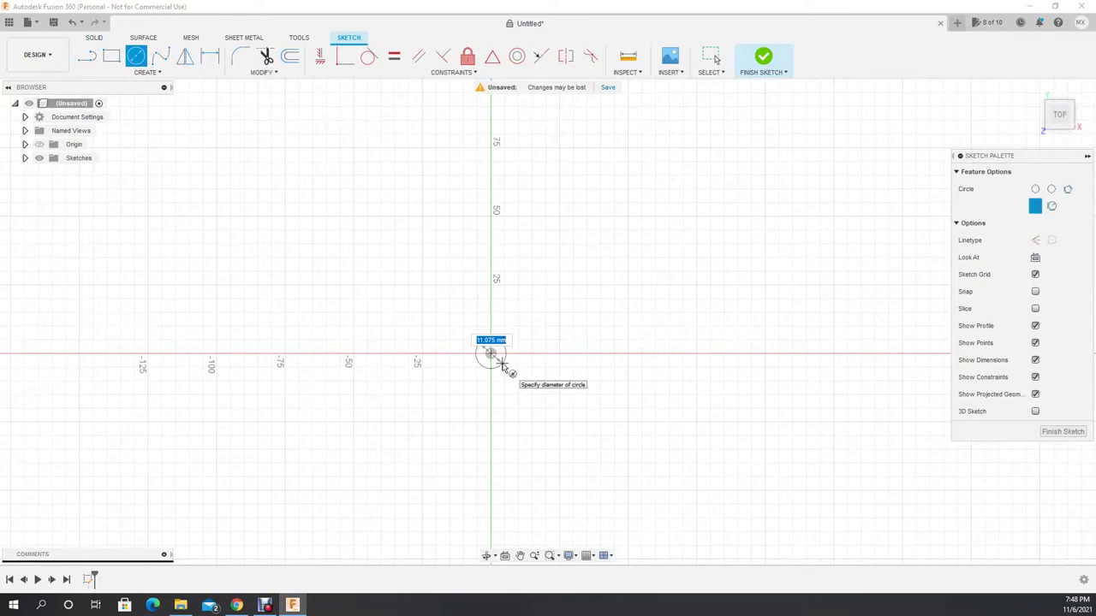
key(Return)
key(Escape)
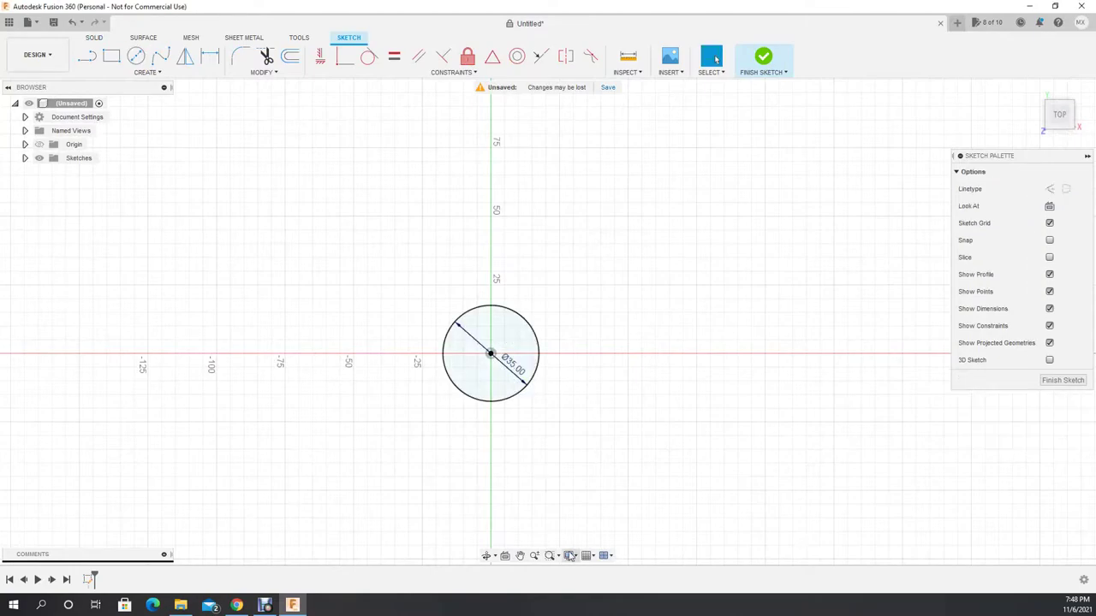
click(1044, 381)
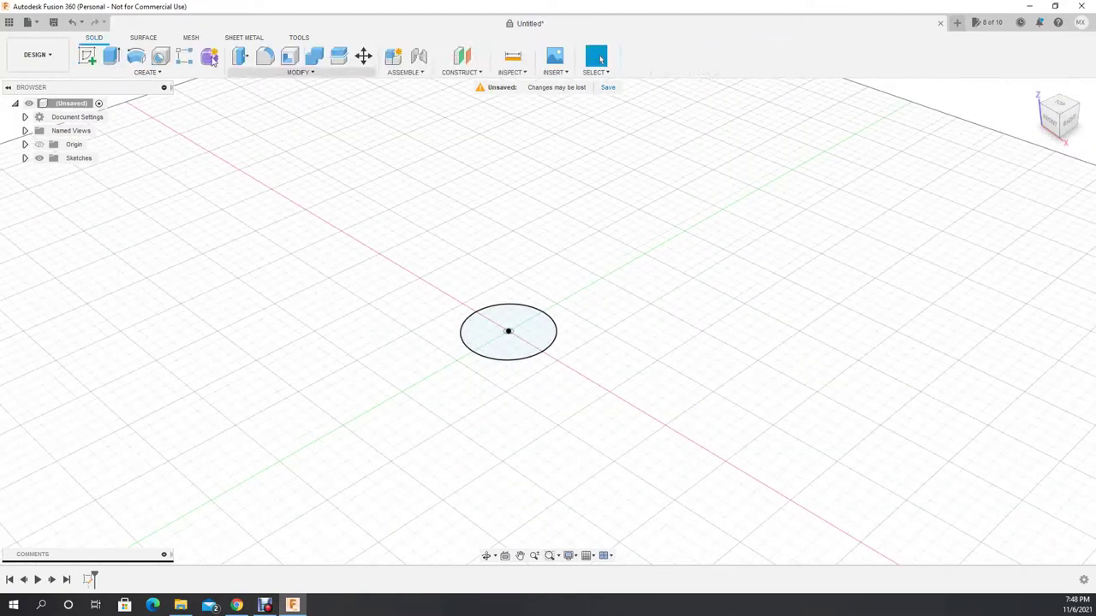
click(112, 58)
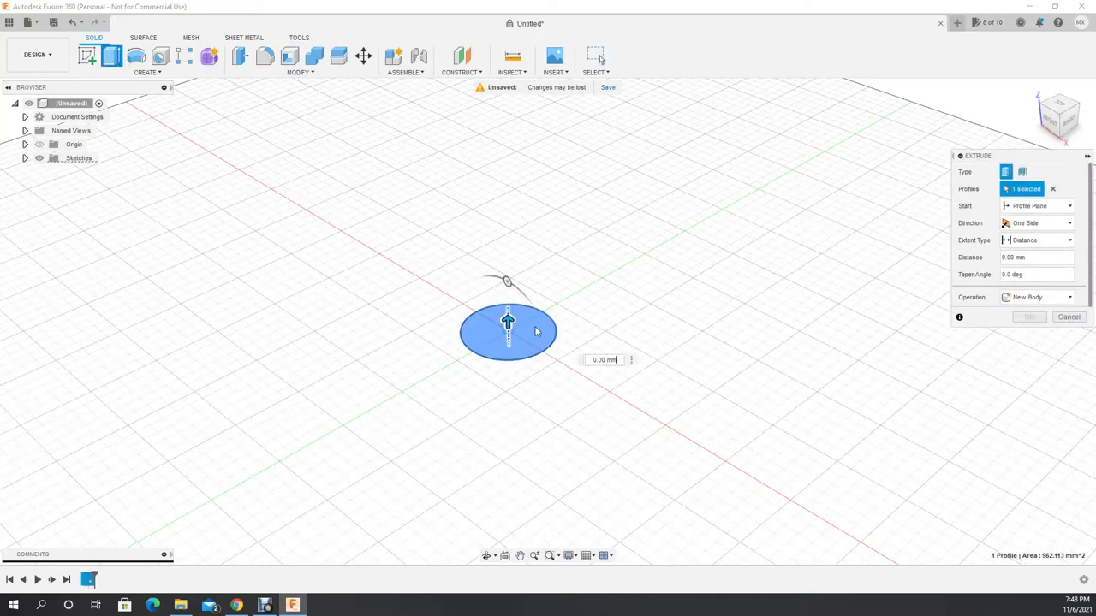
text(0)
key(Return)
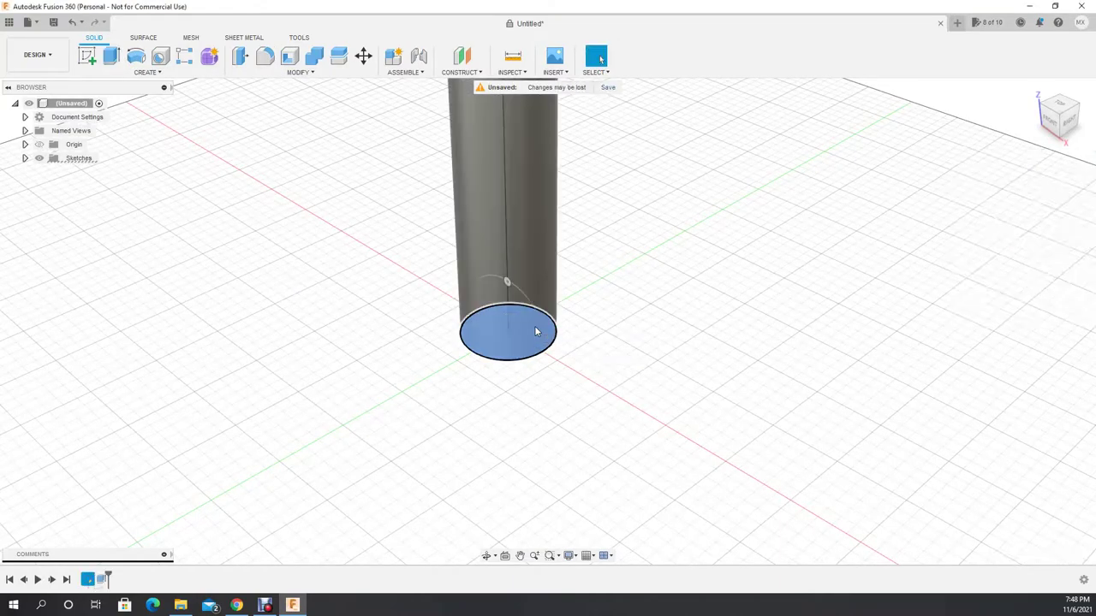
scroll(467, 531, down, 2)
click(485, 556)
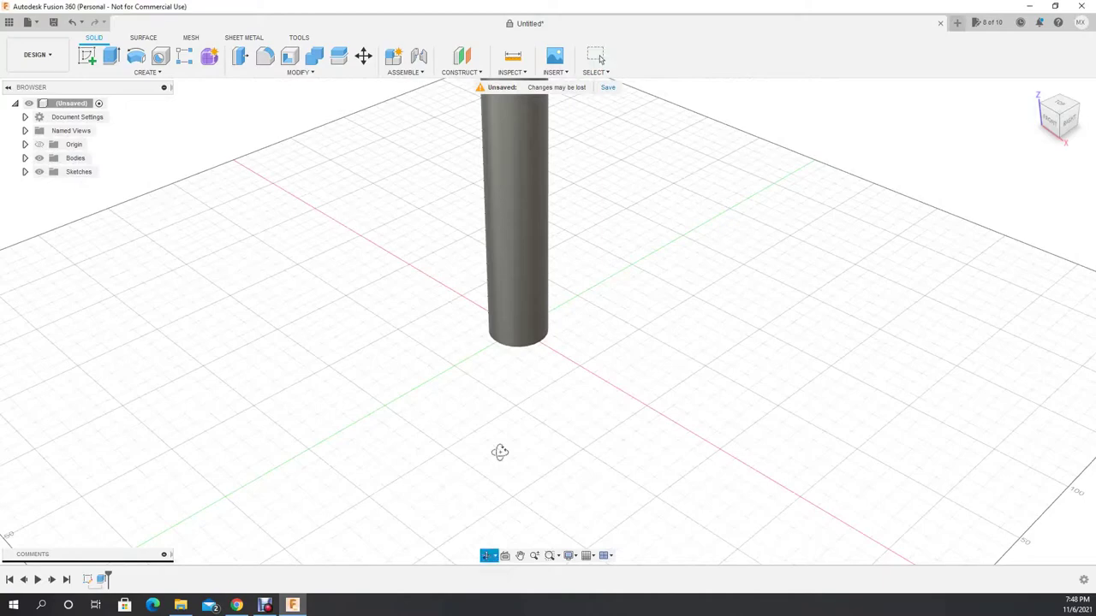
Step: Add a modeled M35x1.5 ISO metric right-hand thread to the cylinder's lower end
scroll(528, 387, up, 2)
scroll(526, 390, up, 1)
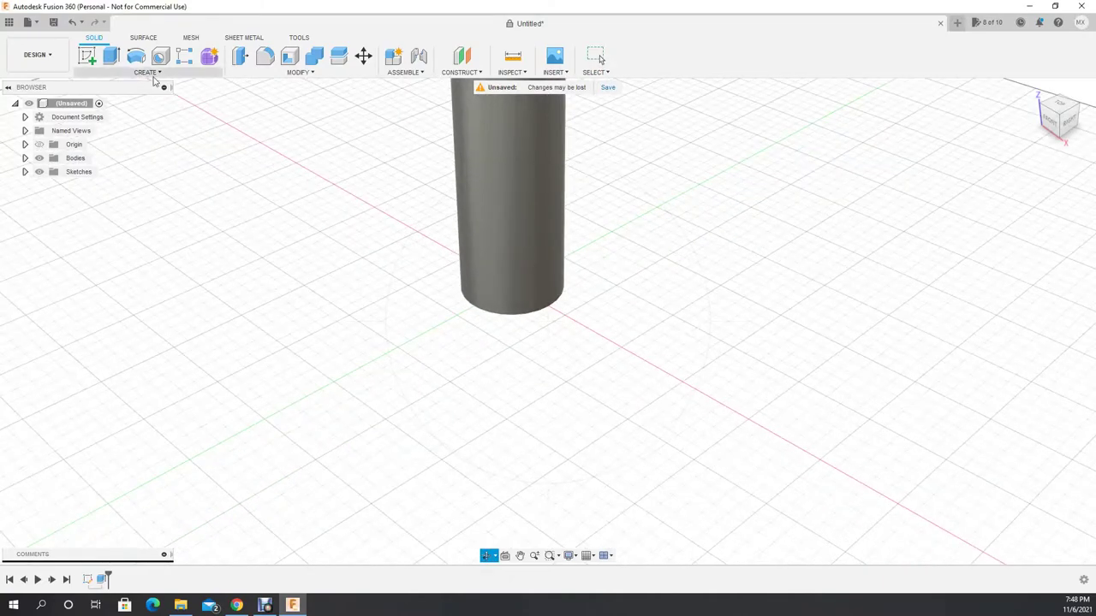
click(147, 72)
click(96, 236)
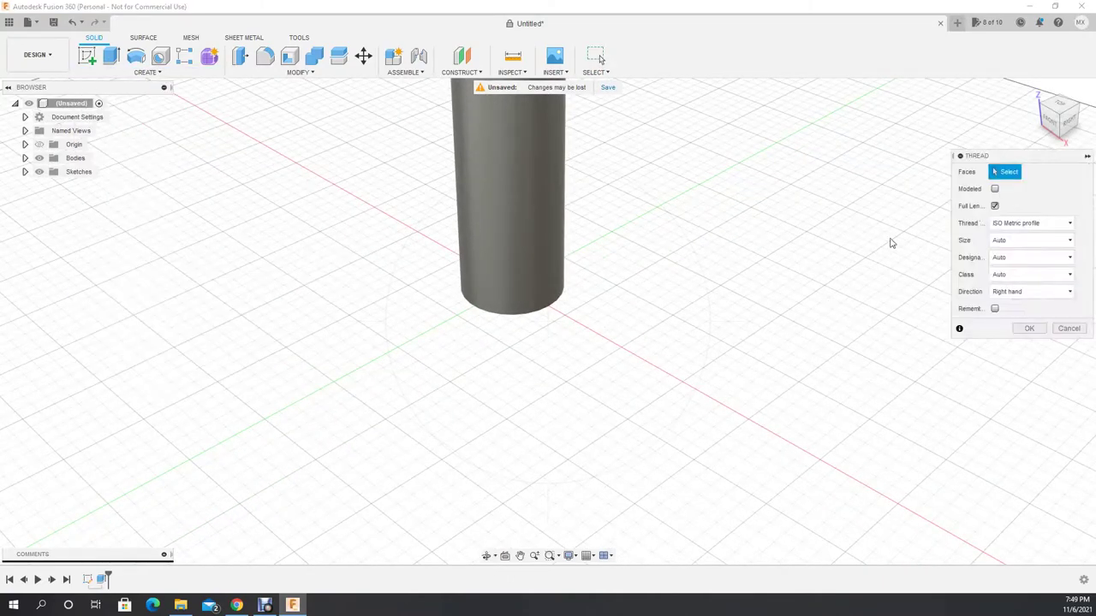
click(994, 189)
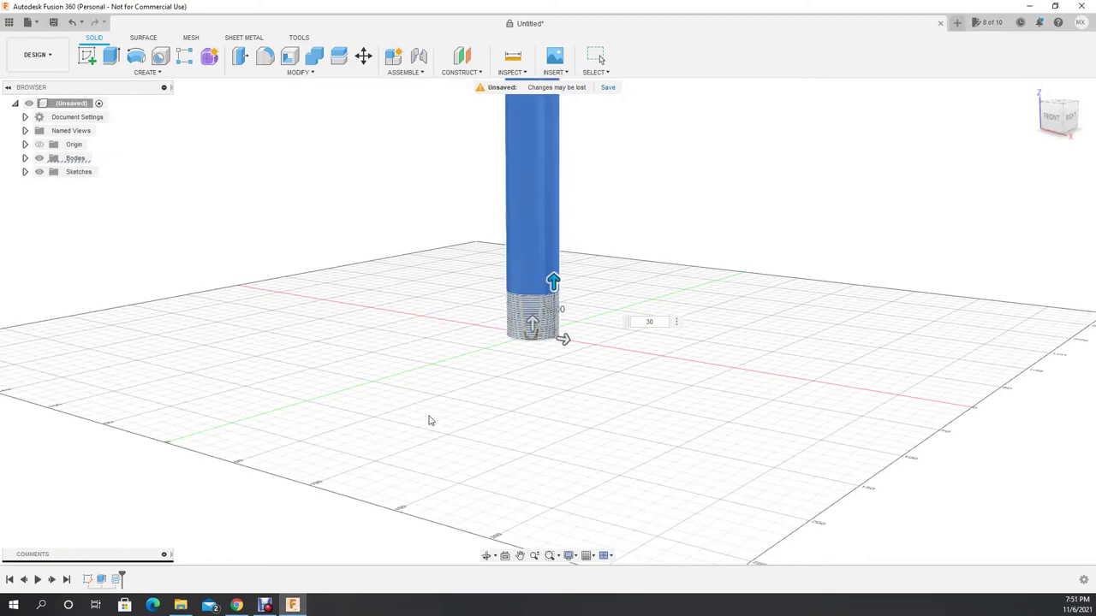
key(Return)
scroll(576, 356, up, 2)
scroll(576, 356, up, 3)
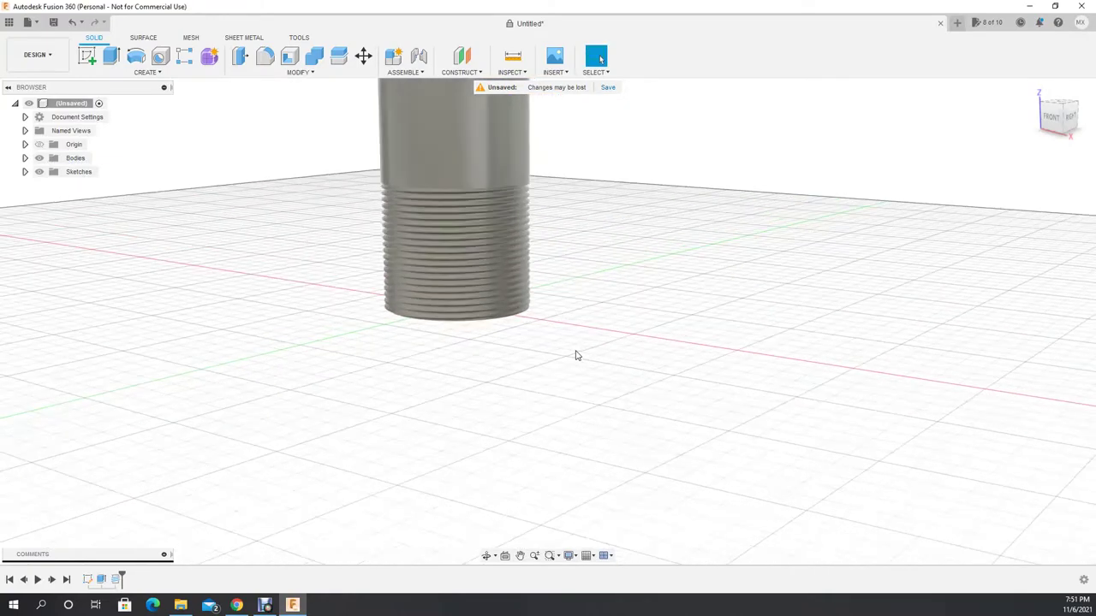
scroll(576, 356, up, 2)
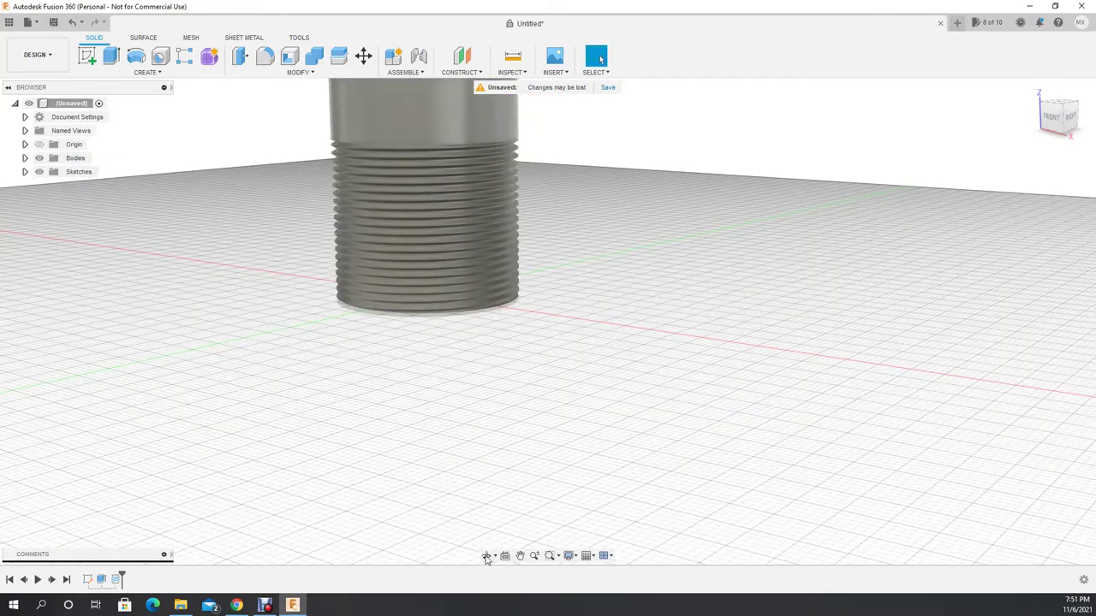
scroll(521, 452, down, 2)
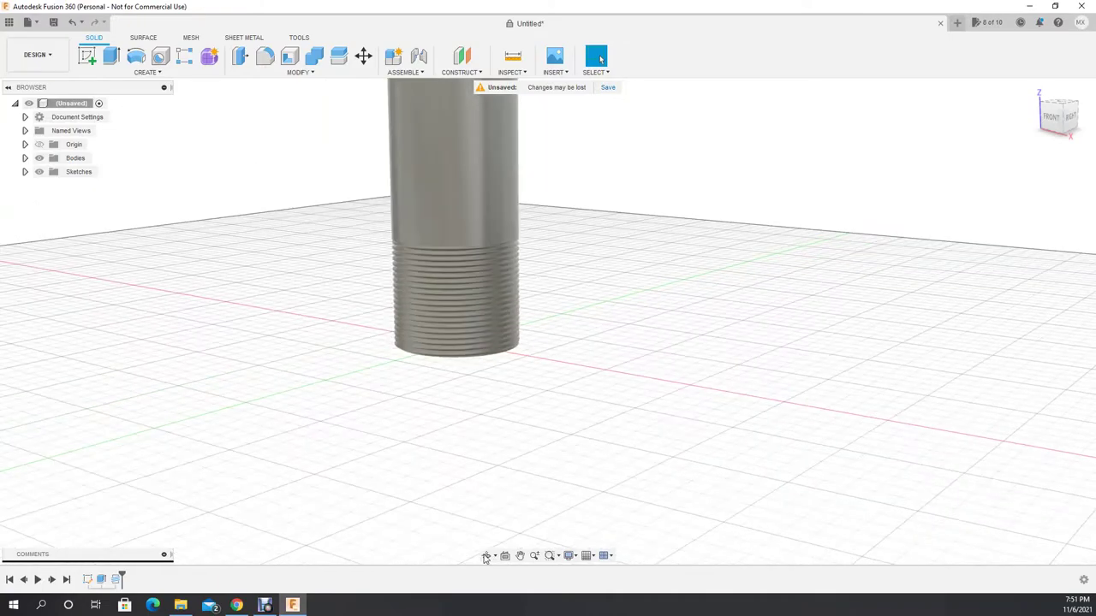
click(486, 555)
mouse_move(509, 452)
mouse_down()
mouse_move(533, 482)
mouse_move(576, 377)
mouse_up()
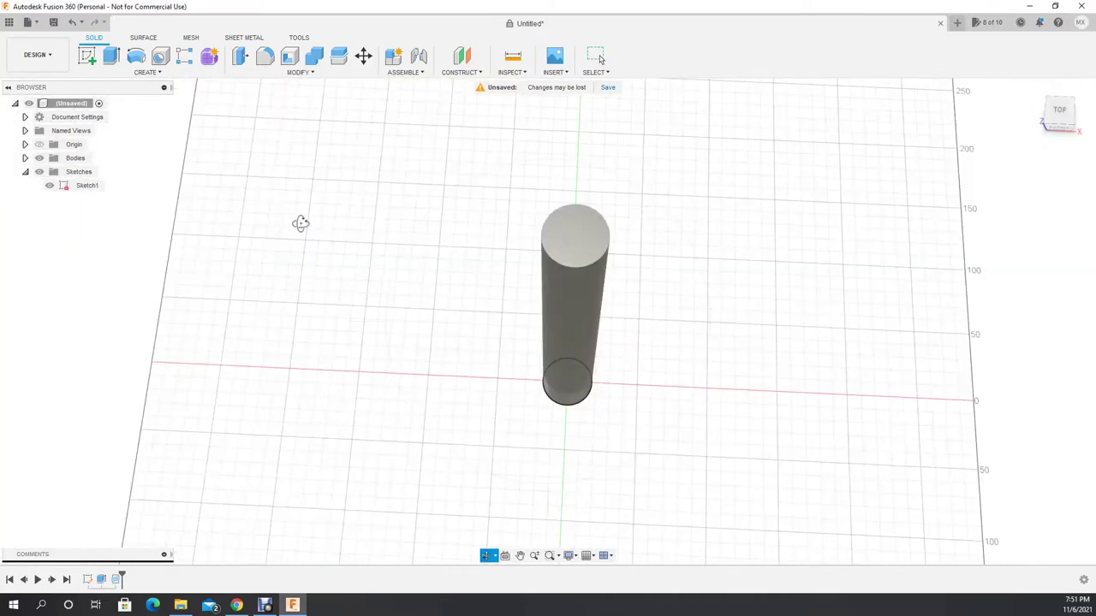
Step: Sketch a 20 mm ten-sided circumscribed polygon centred on the cylinder's top face
click(87, 55)
click(582, 242)
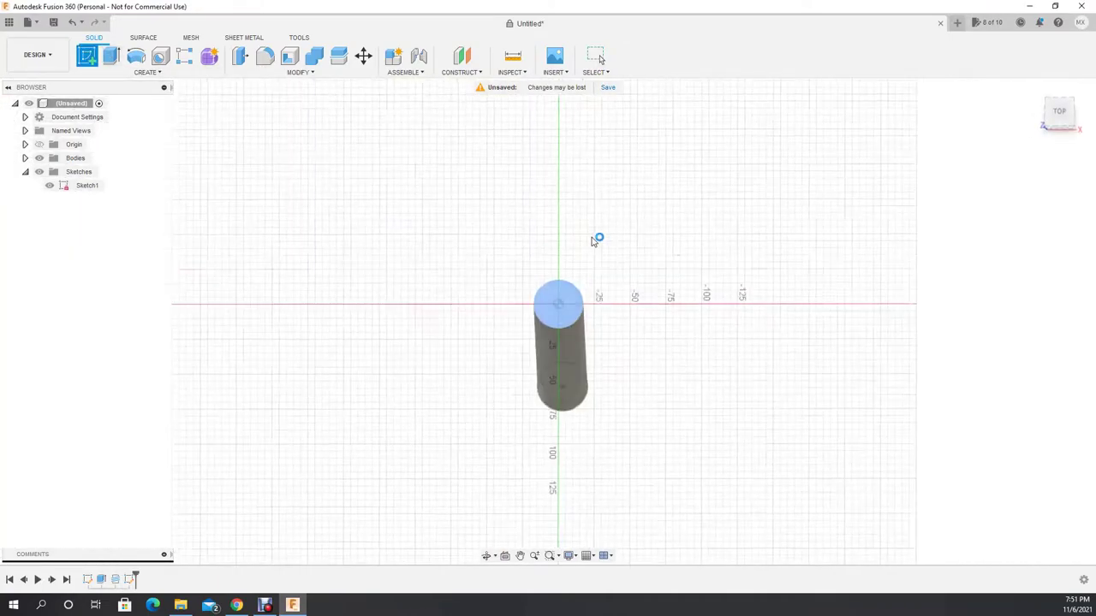
click(142, 73)
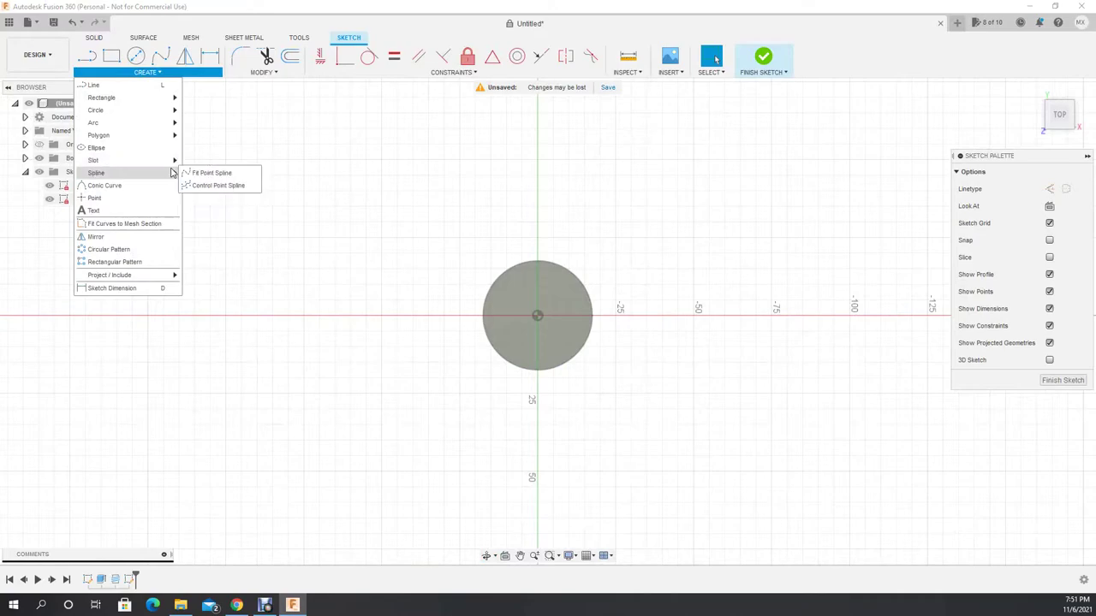
mouse_move(98, 136)
click(187, 137)
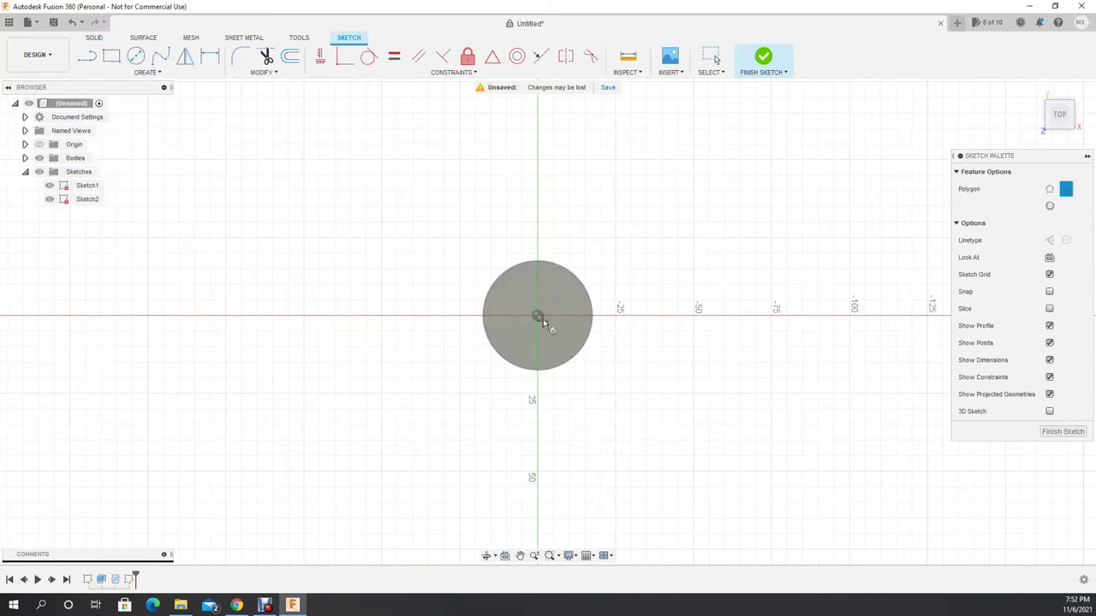
click(538, 315)
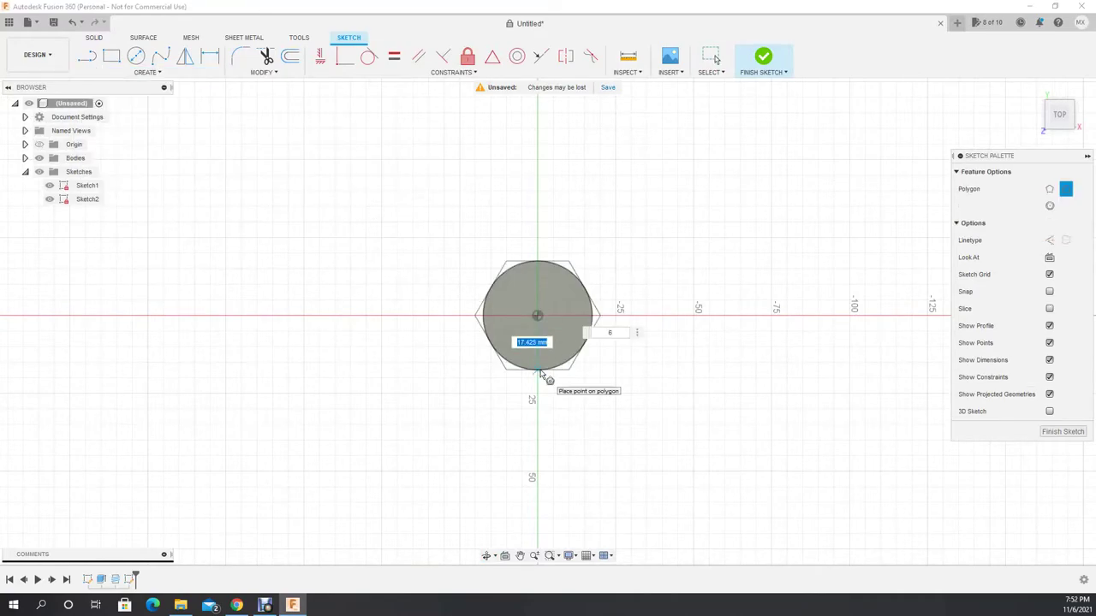
text(0)
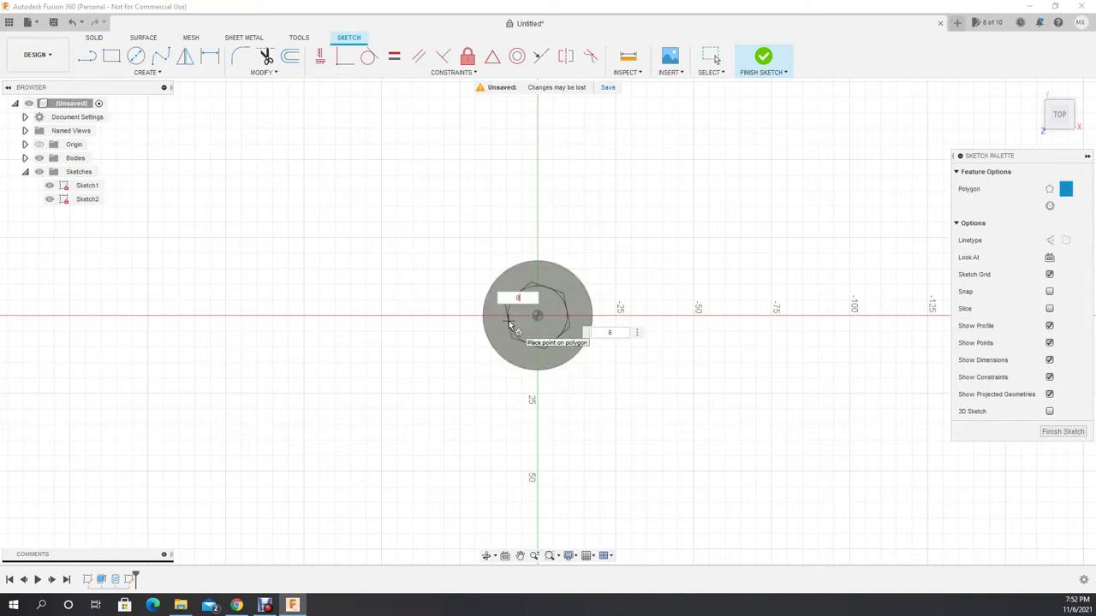
key(Tab)
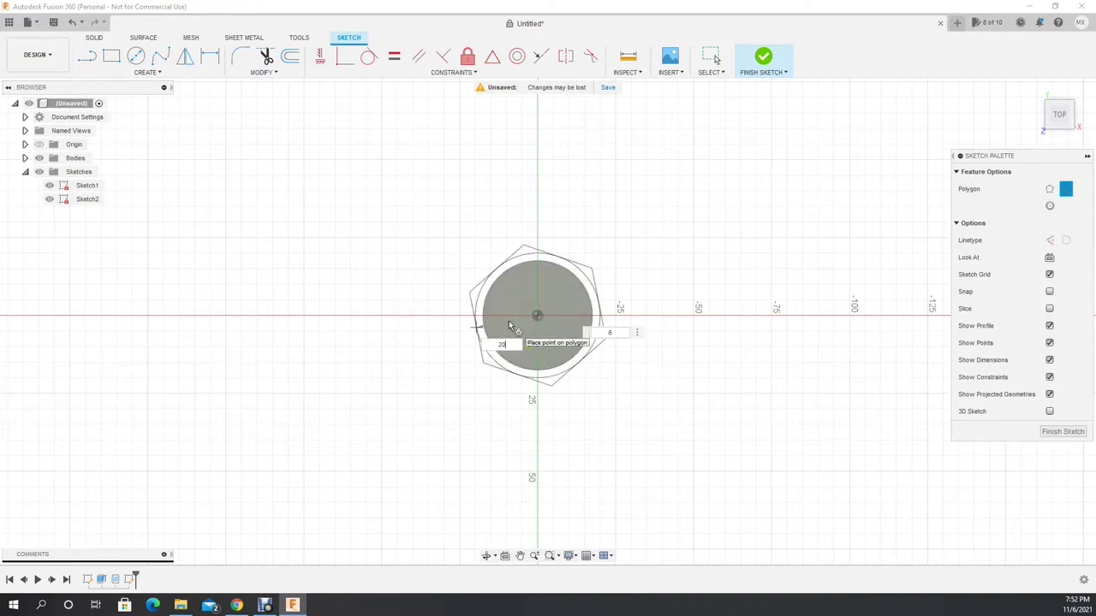
text(0)
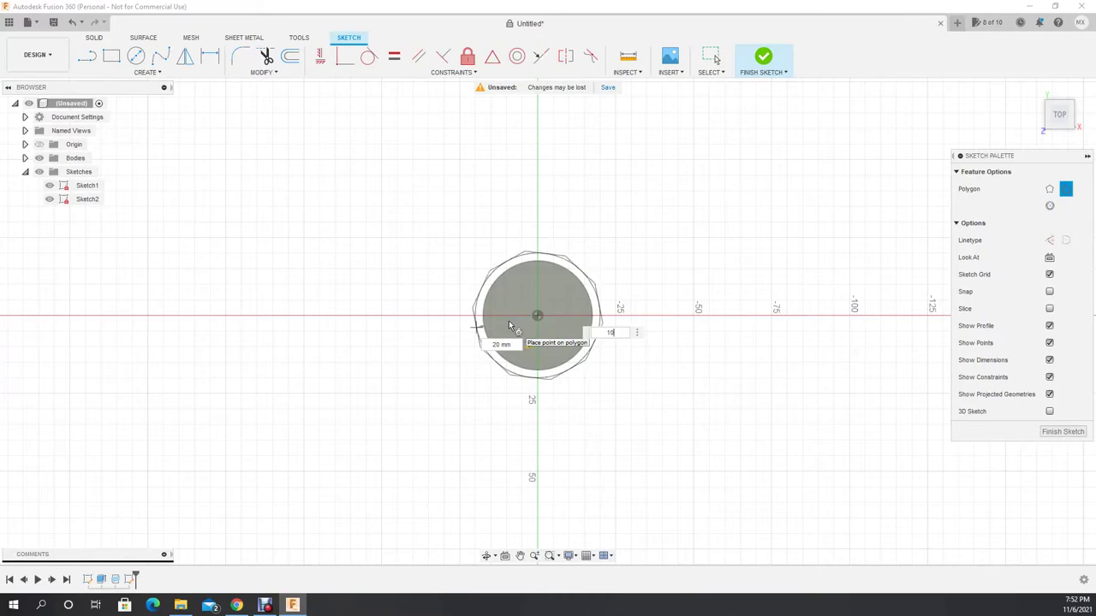
click(486, 555)
mouse_move(488, 505)
mouse_down()
mouse_move(459, 449)
mouse_move(470, 396)
mouse_move(440, 430)
mouse_up()
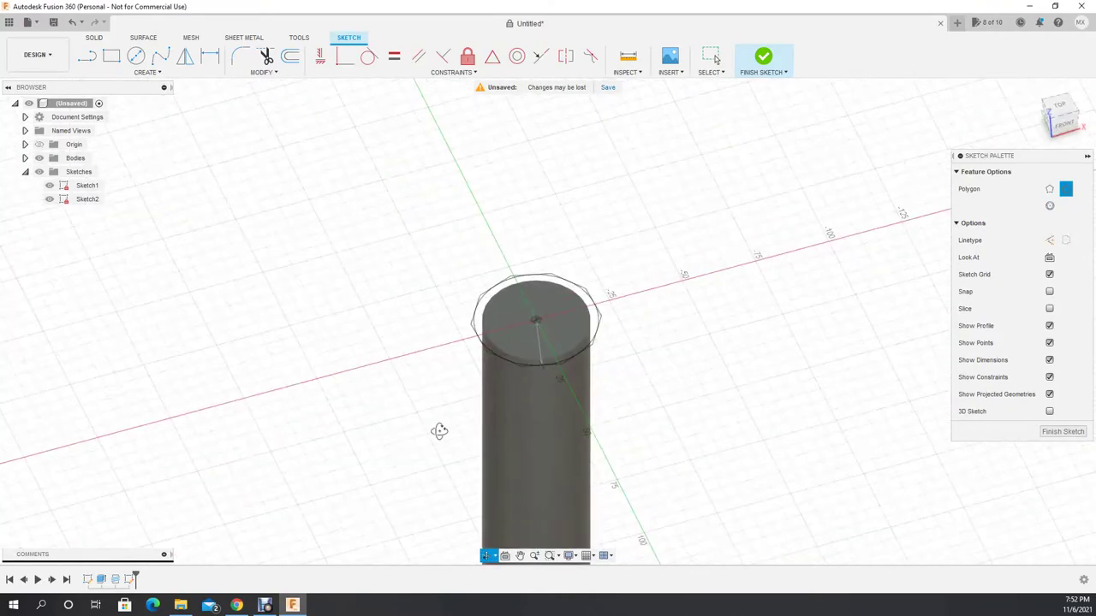
key(Escape)
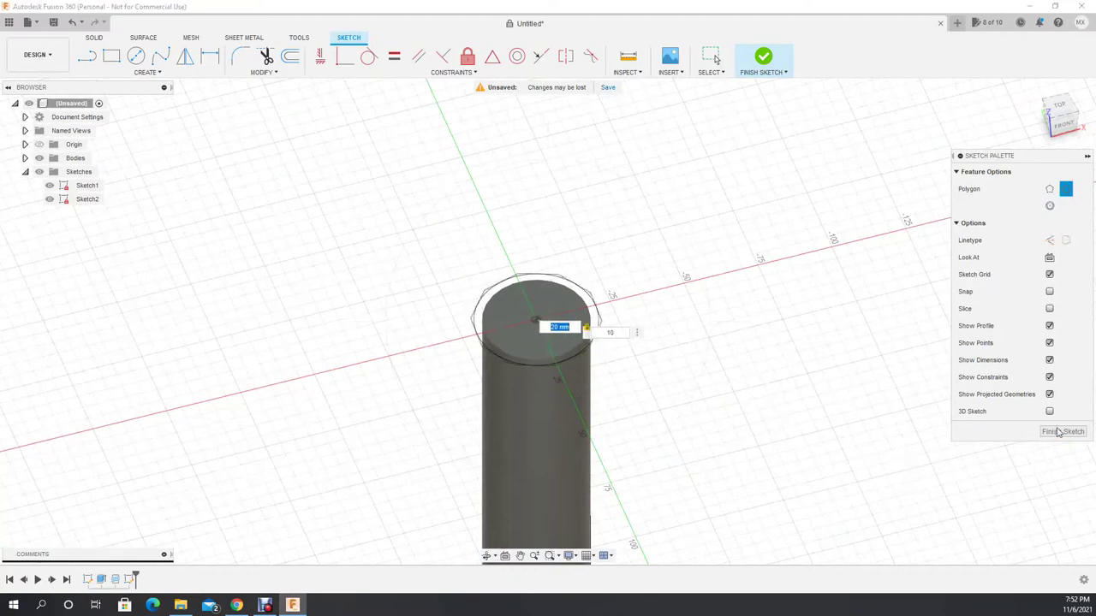
click(1062, 432)
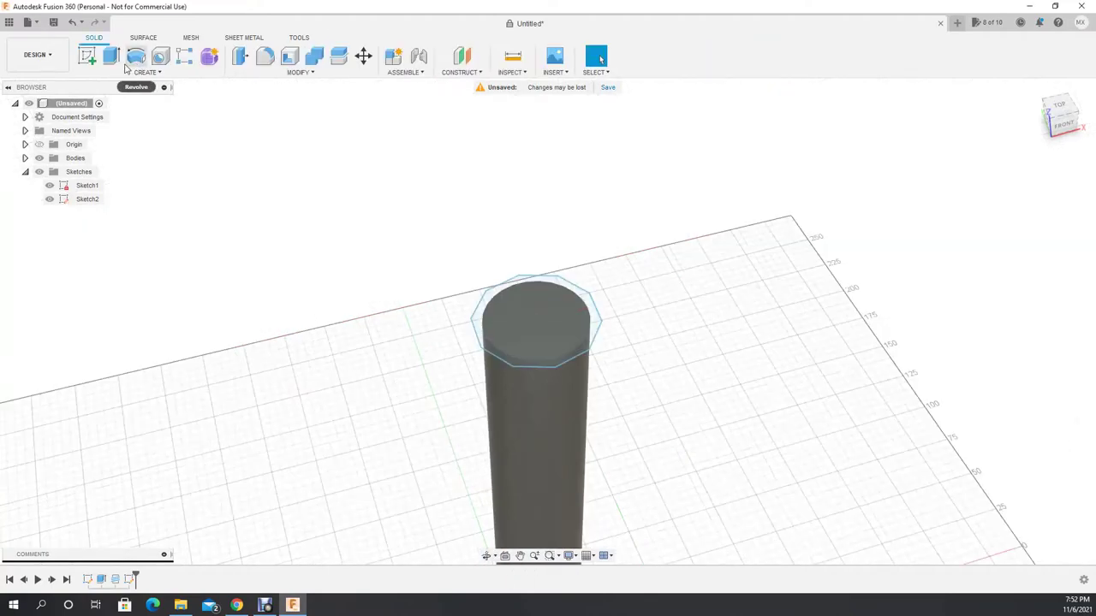
Step: Extrude both top-sketch profiles 5 mm, joining the ten-sided head onto the cylinder
click(112, 55)
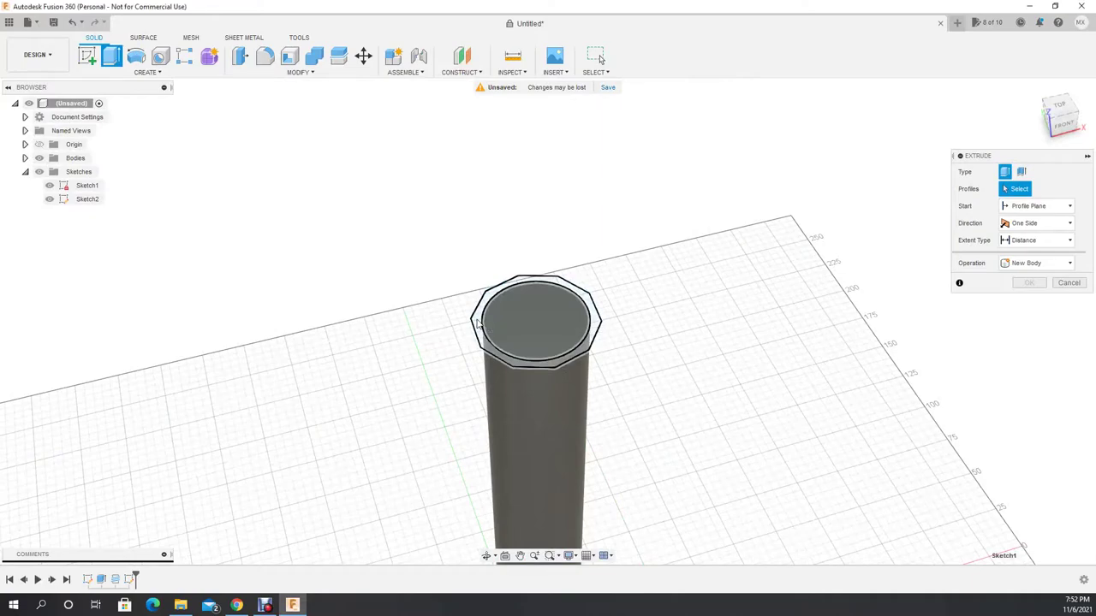
click(519, 324)
click(566, 330)
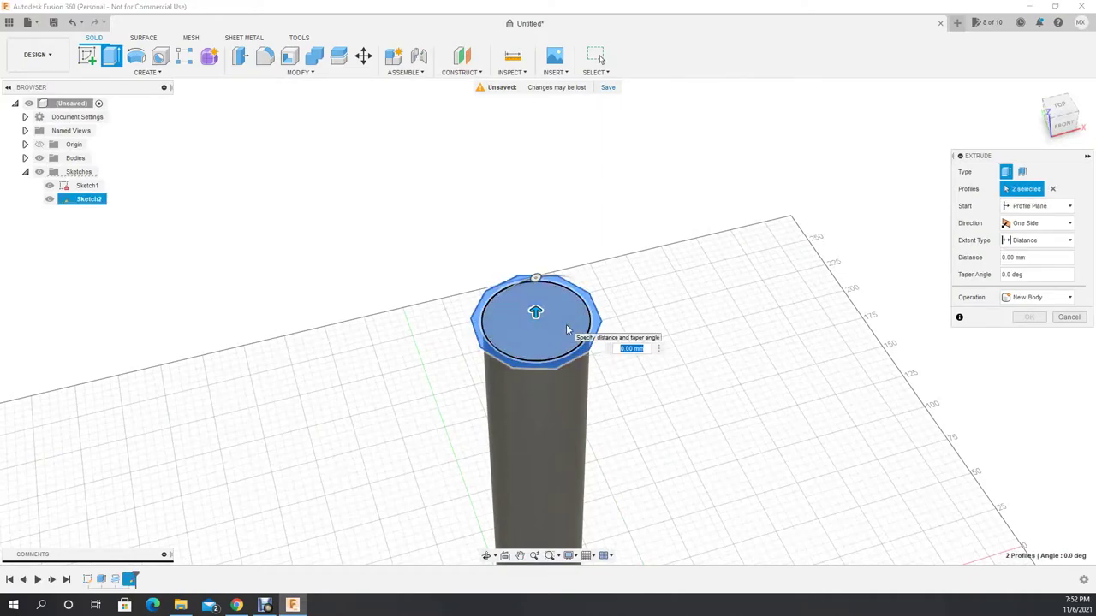
text(5)
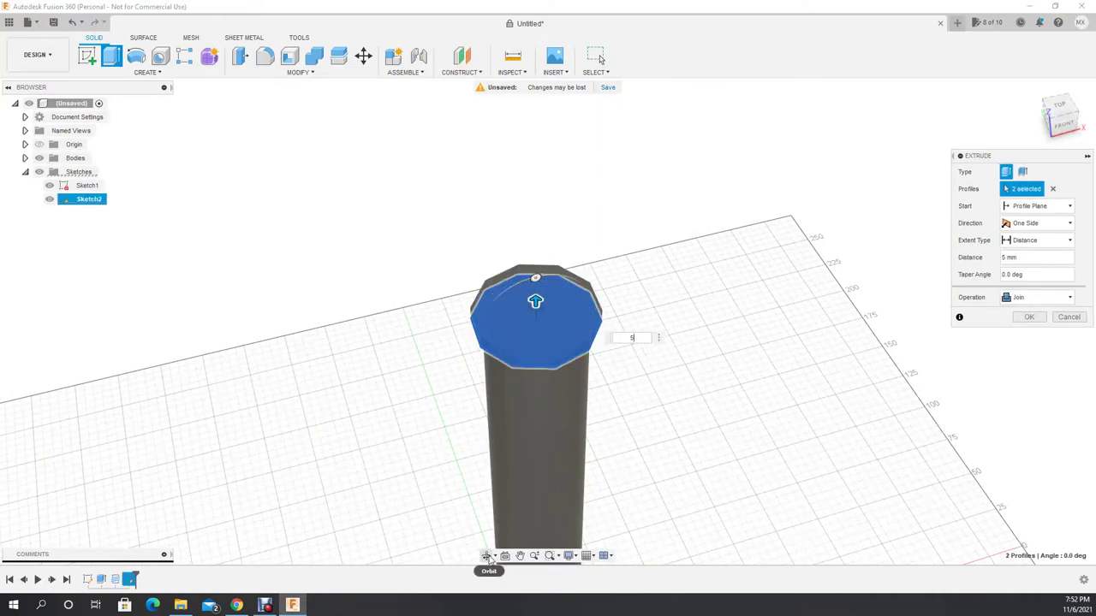
click(487, 555)
drag(466, 497, 485, 467)
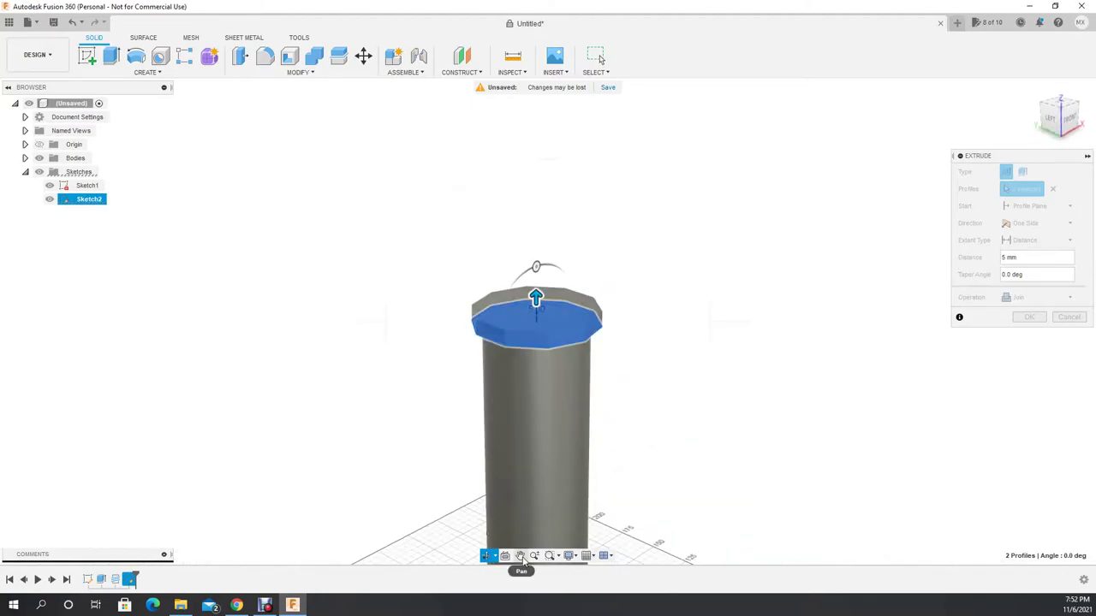
key(Escape)
click(1027, 318)
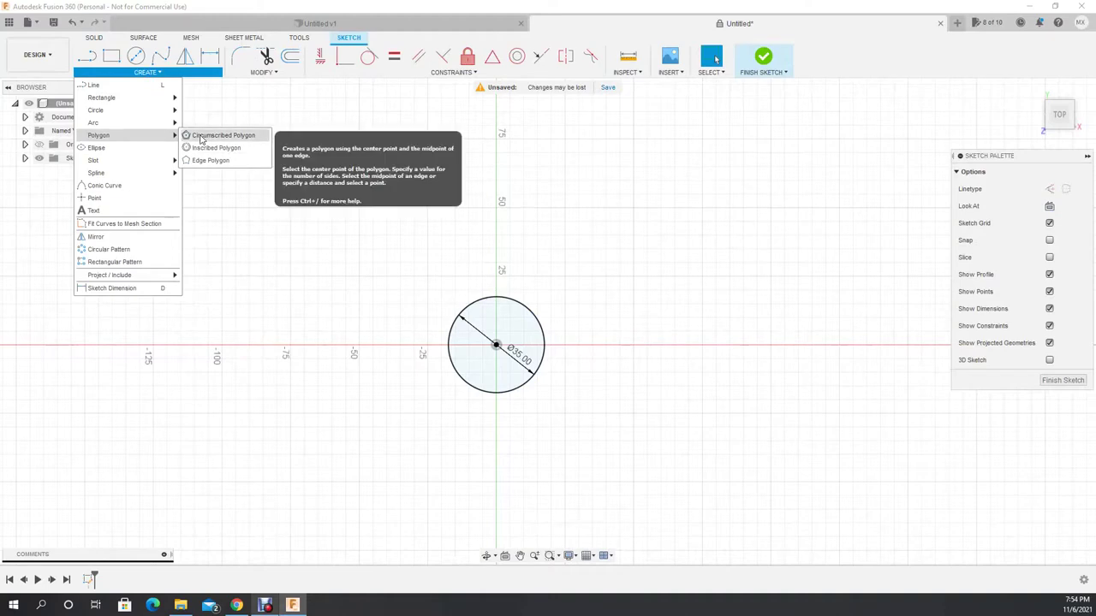
Step: Draw a 22 mm ten-sided circumscribed polygon around the 35 mm circle and finish the sketch
click(202, 135)
click(496, 345)
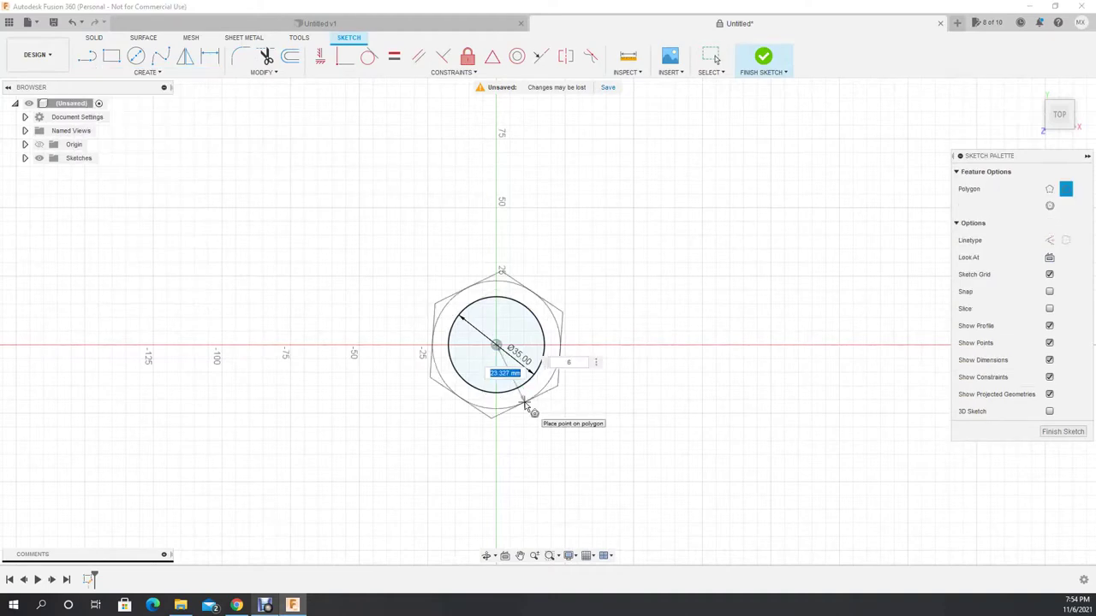
text(20)
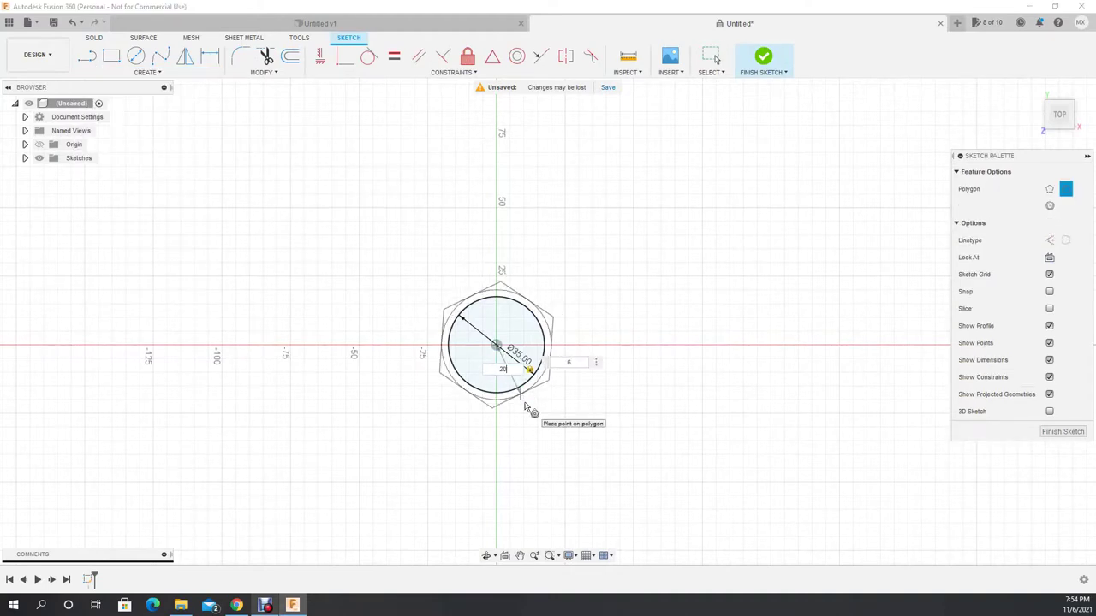
text(2)
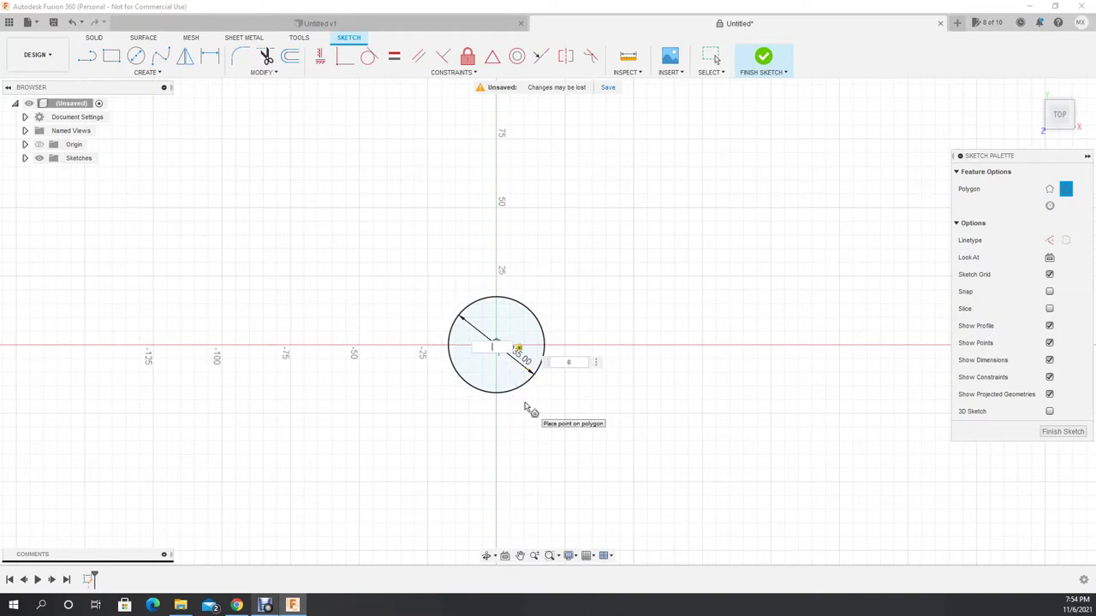
text(2)
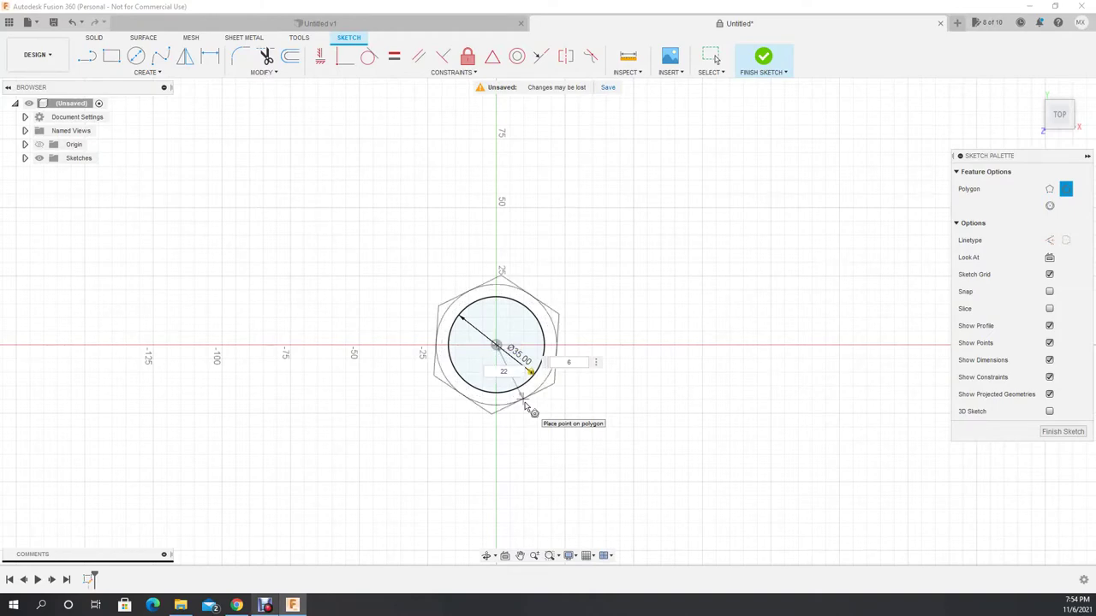
text(0)
key(Return)
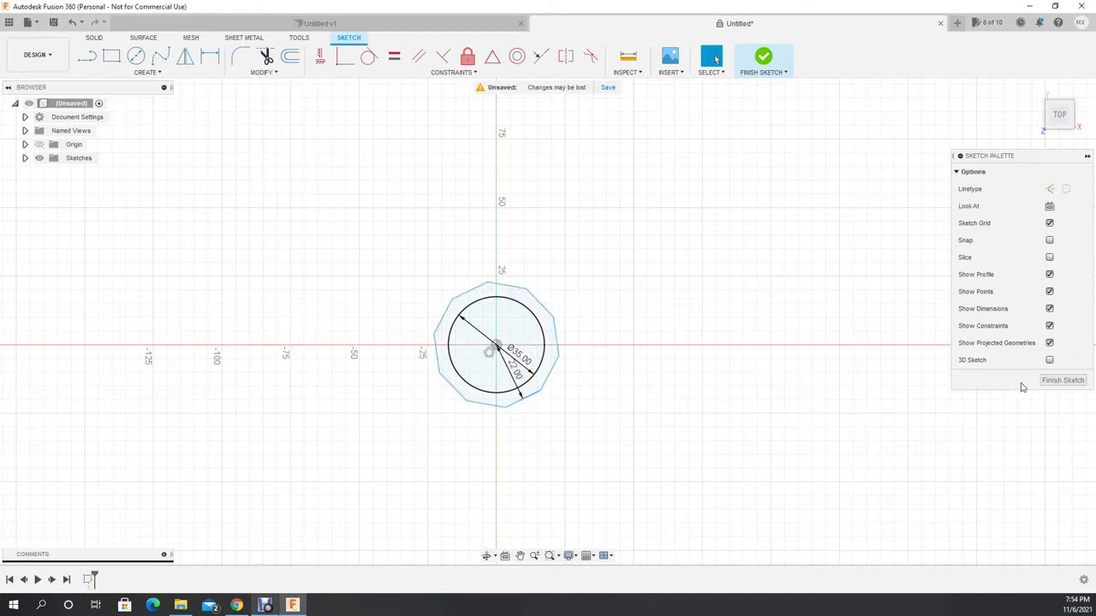
click(1058, 380)
Step: Extrude the inner circle profile as a new thin disc body instead of the polygon, then show Sketch1 again
key(e)
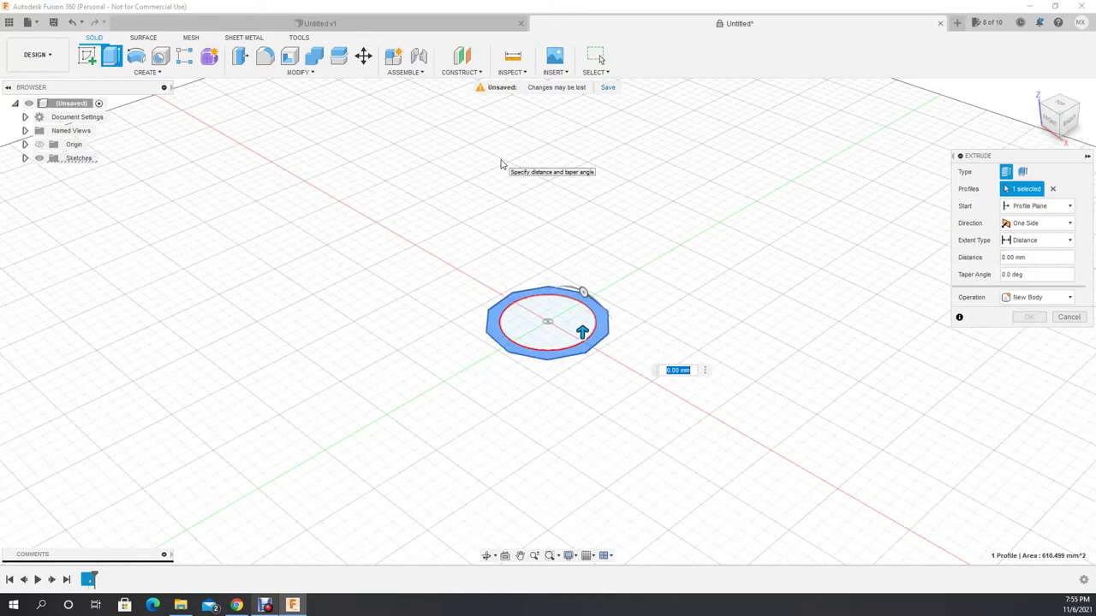
click(1067, 317)
scroll(580, 367, up, 2)
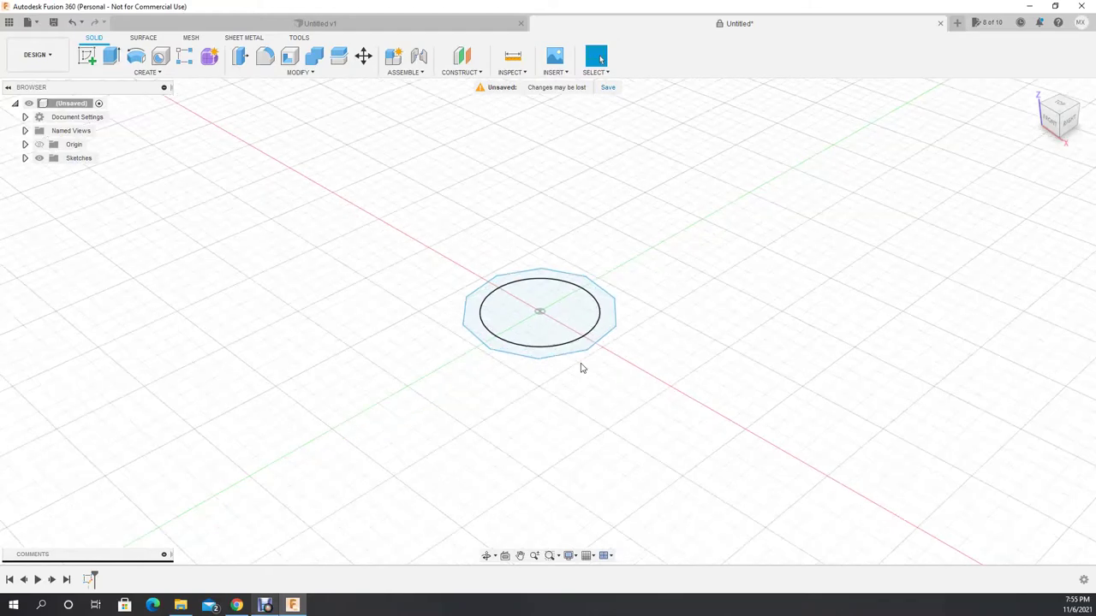
scroll(581, 368, up, 2)
click(550, 326)
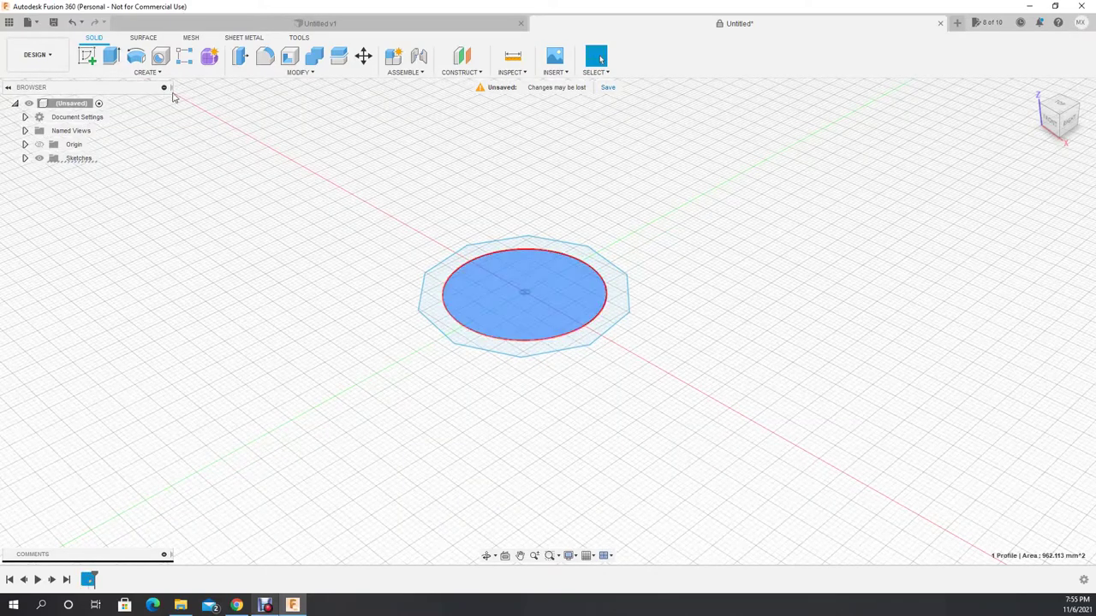
click(111, 55)
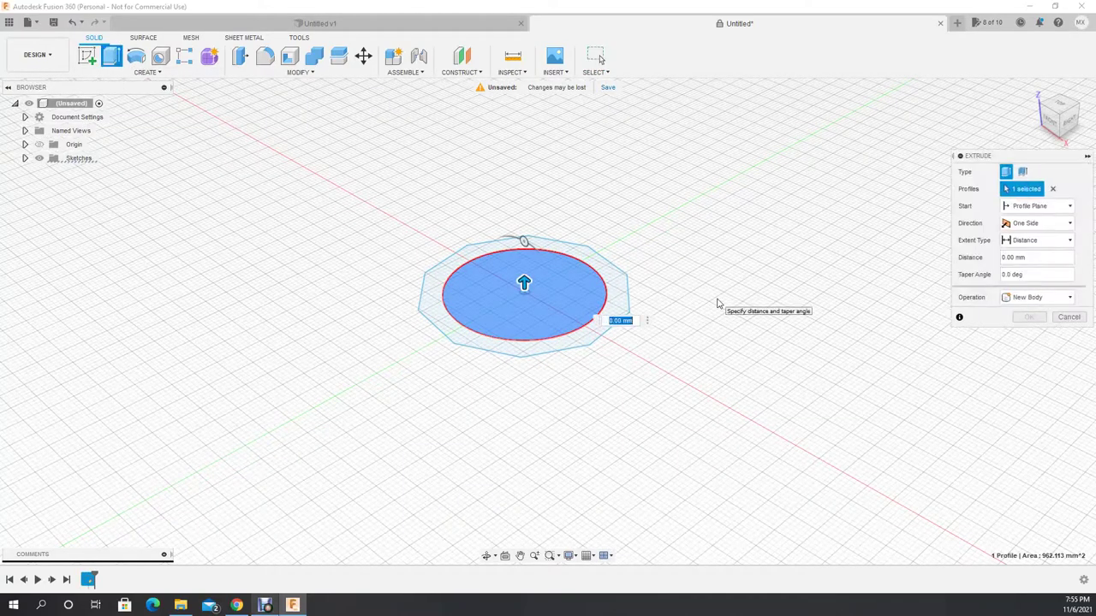
key(Return)
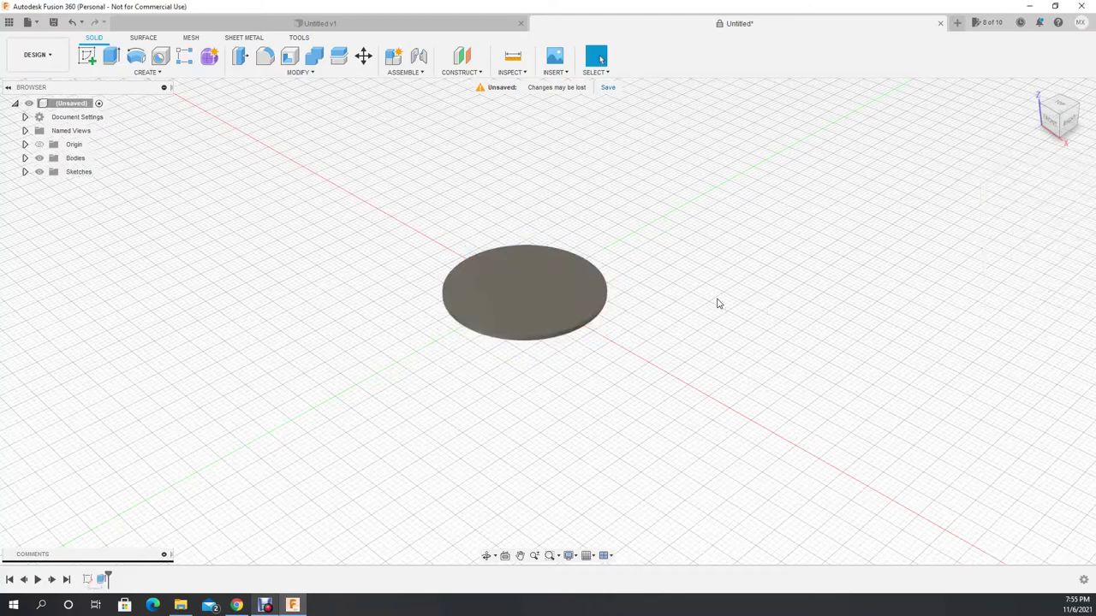
click(24, 172)
click(49, 184)
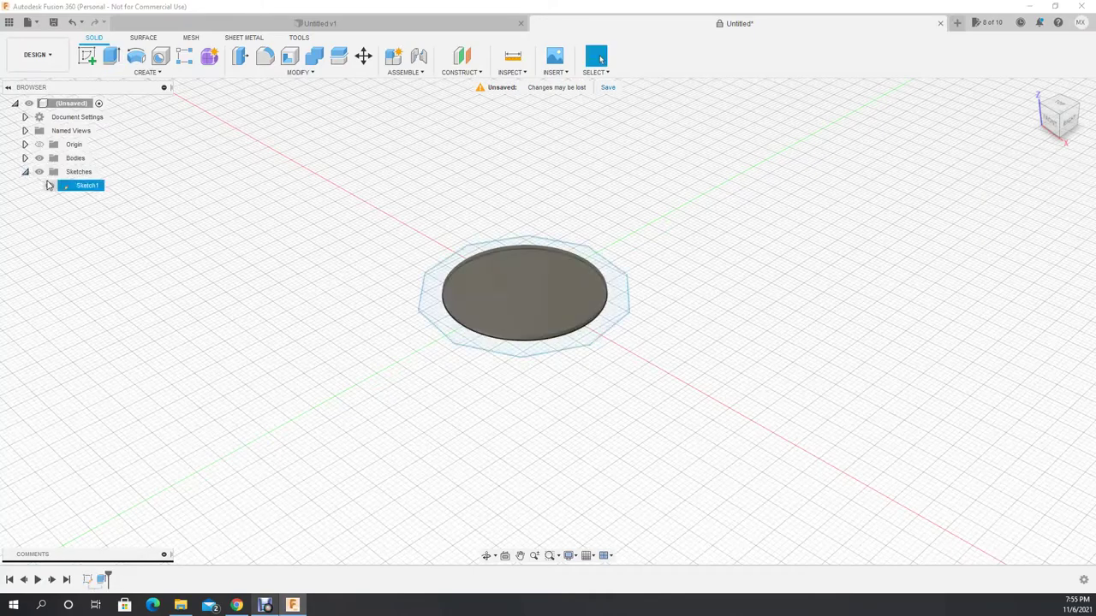
Step: Hide the disc and thin-extrude the circle 10 mm with the wall on Side 2
click(40, 158)
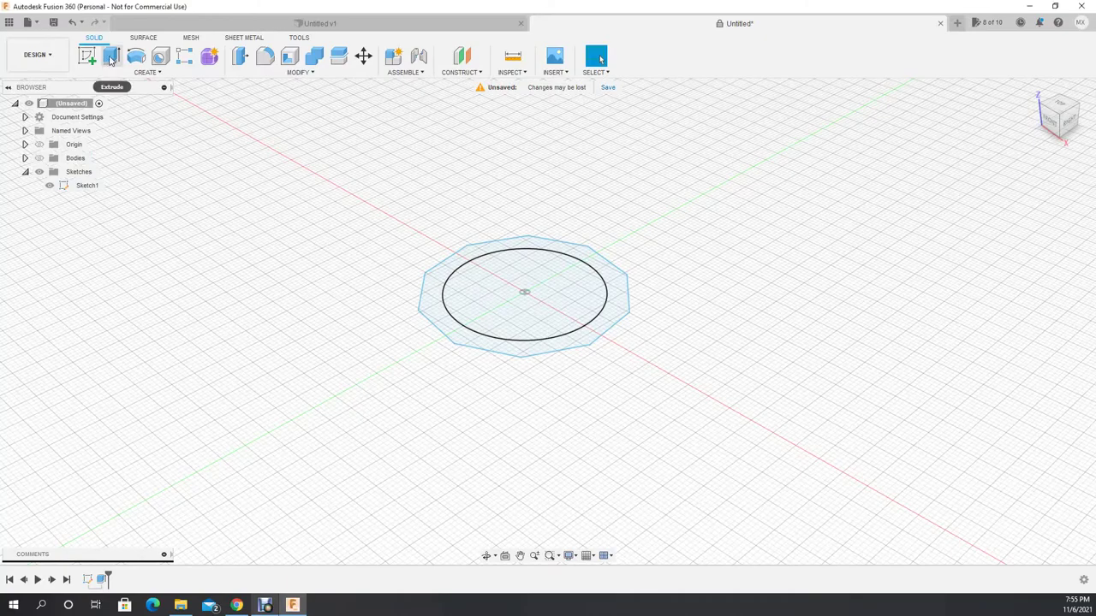
click(112, 56)
click(1021, 172)
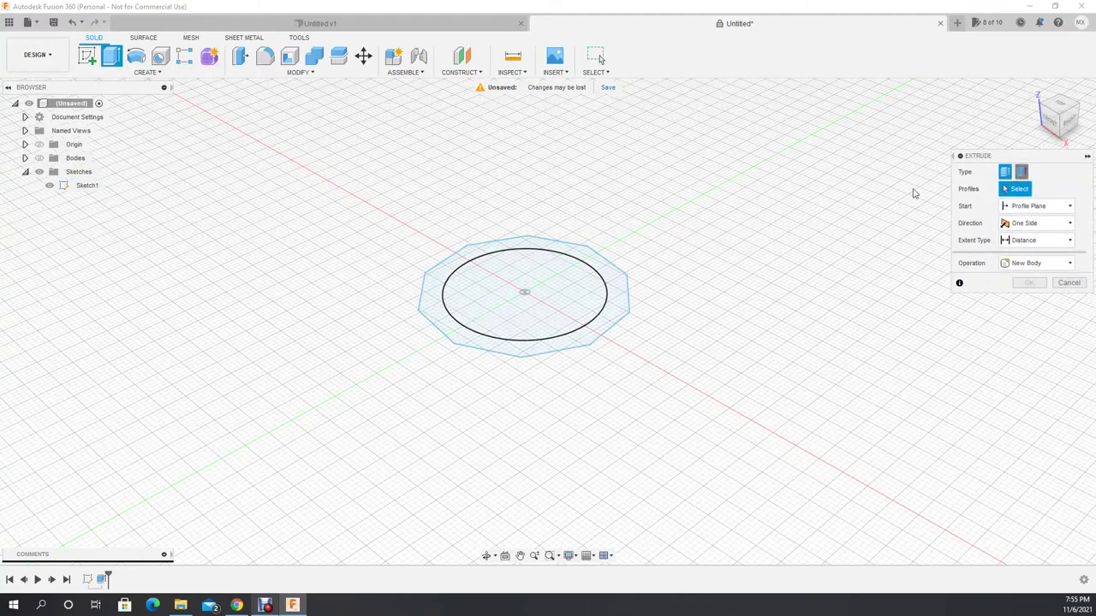
click(604, 313)
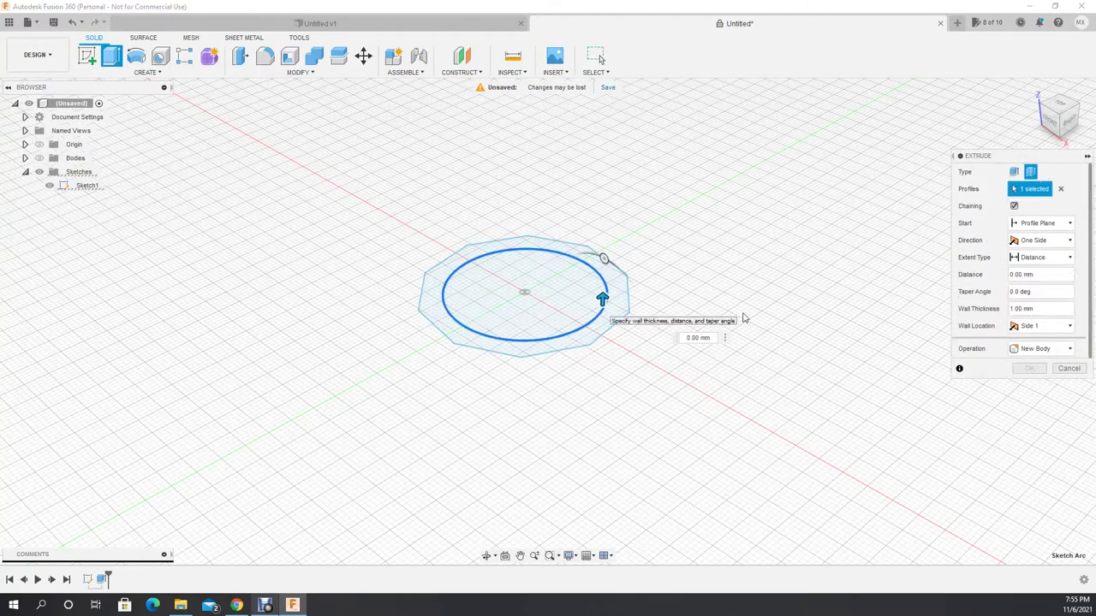
click(1040, 325)
click(1025, 352)
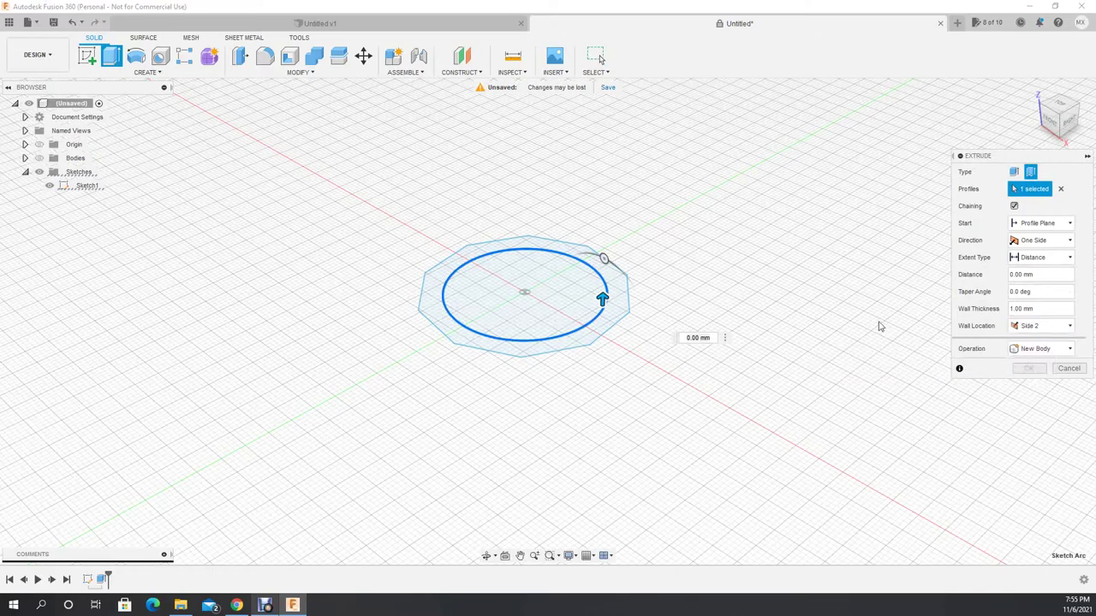
double_click(714, 337)
text(10)
key(Return)
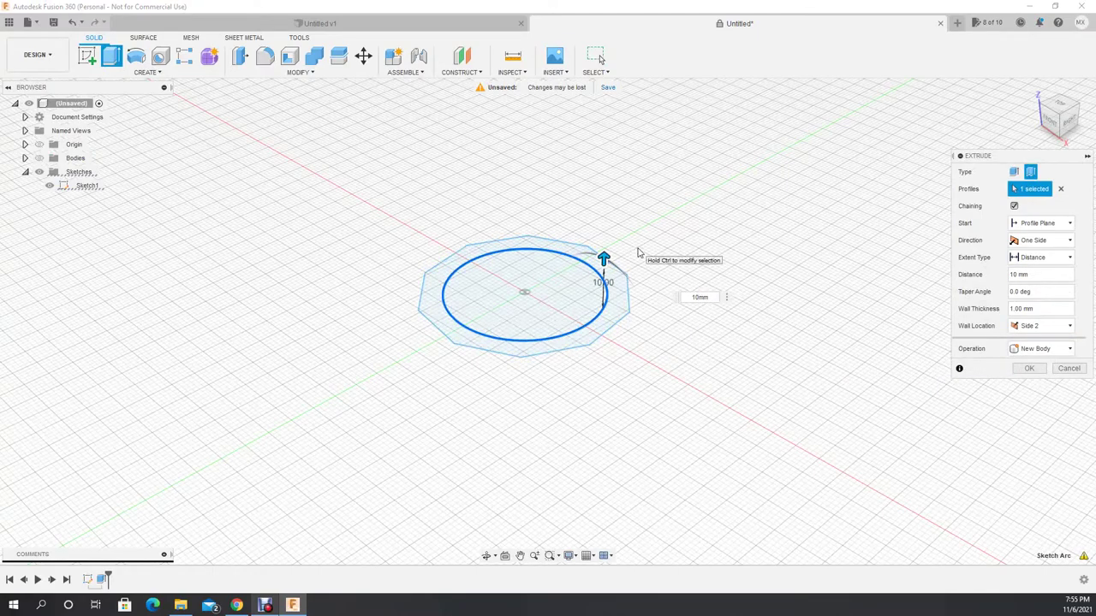
click(38, 157)
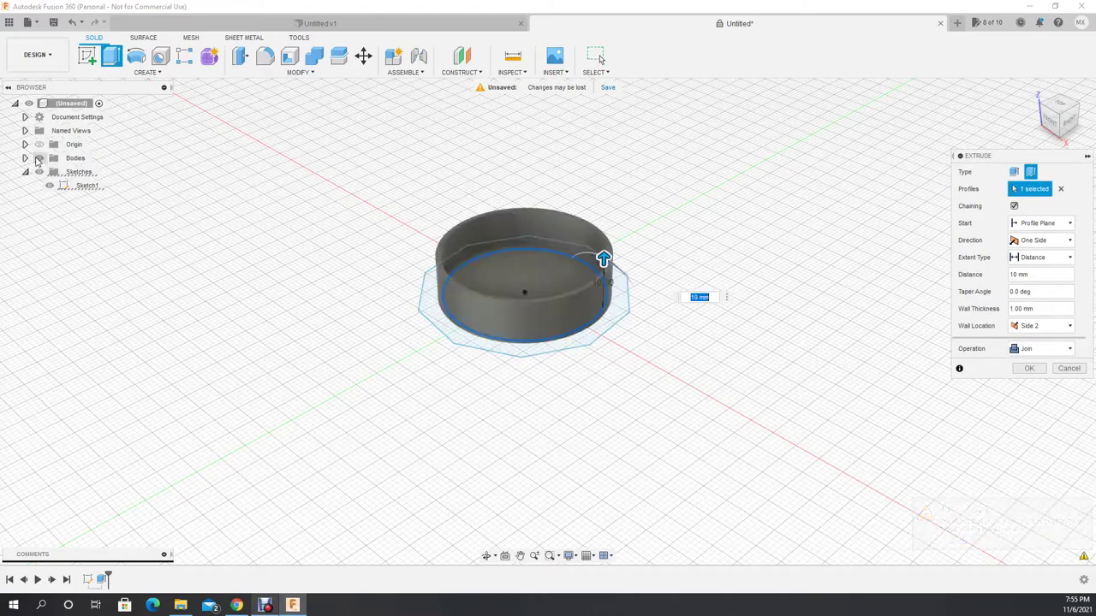
scroll(498, 267, up, 3)
scroll(495, 318, up, 2)
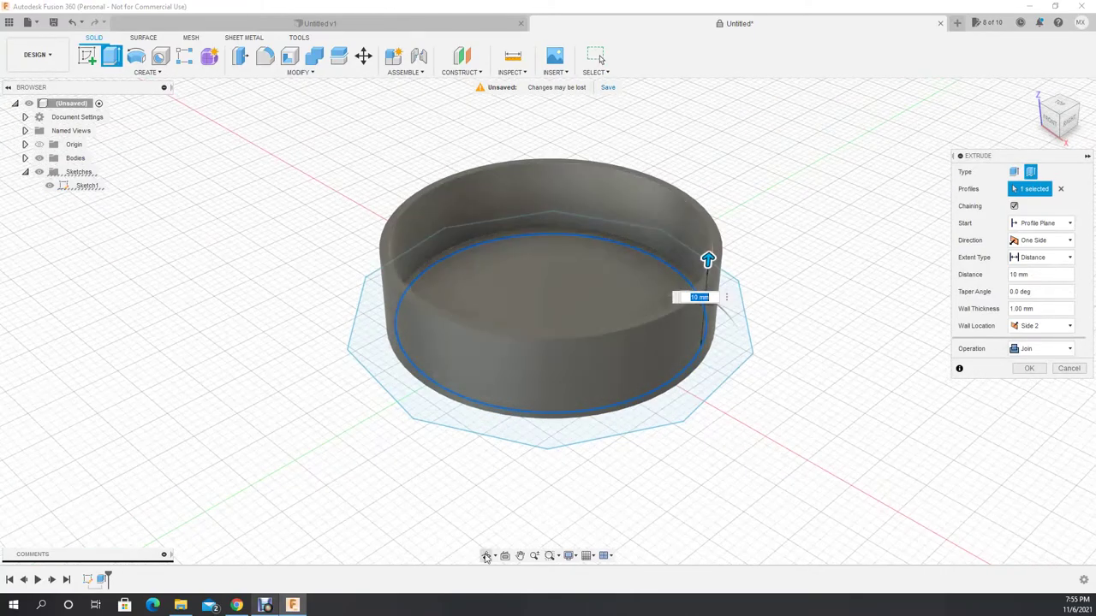
mouse_move(533, 436)
shift+middle_down()
mouse_move(699, 360)
mouse_move(521, 482)
mouse_move(577, 424)
mouse_move(575, 438)
shift+middle_up()
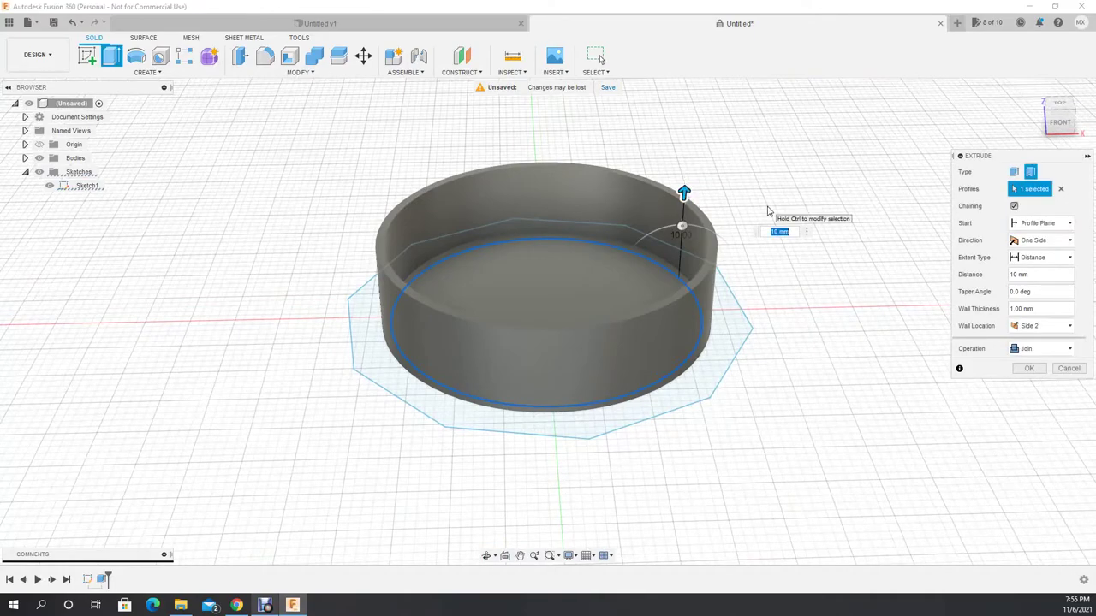
key(Return)
Step: Extrude the ring between circle and decagon 10 mm with Join, then hide the sketch
click(111, 58)
click(389, 391)
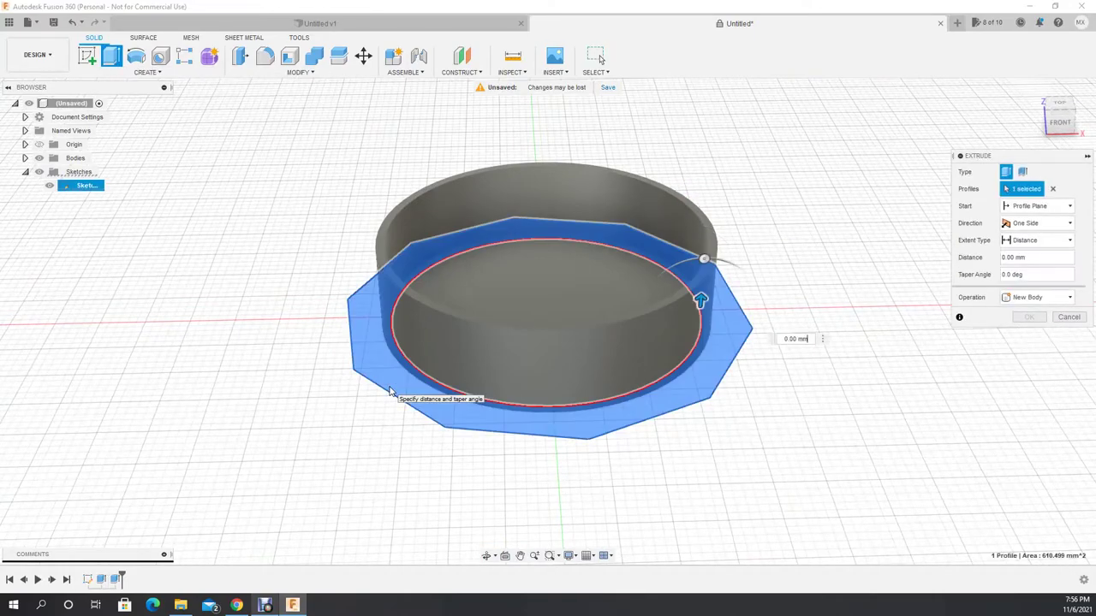
text(10)
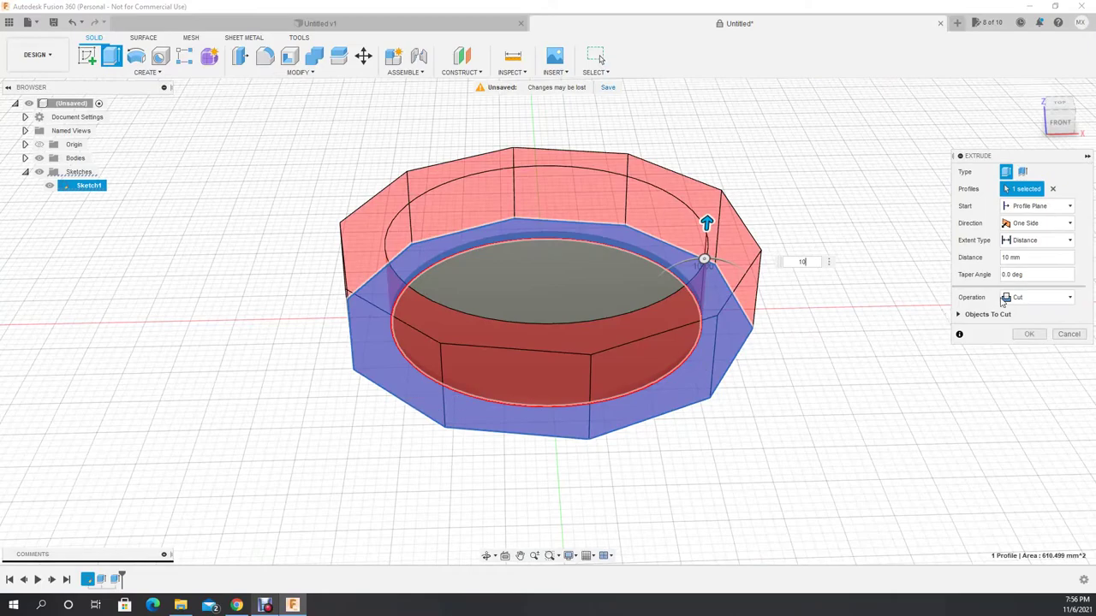
click(1001, 297)
click(1021, 314)
click(1030, 317)
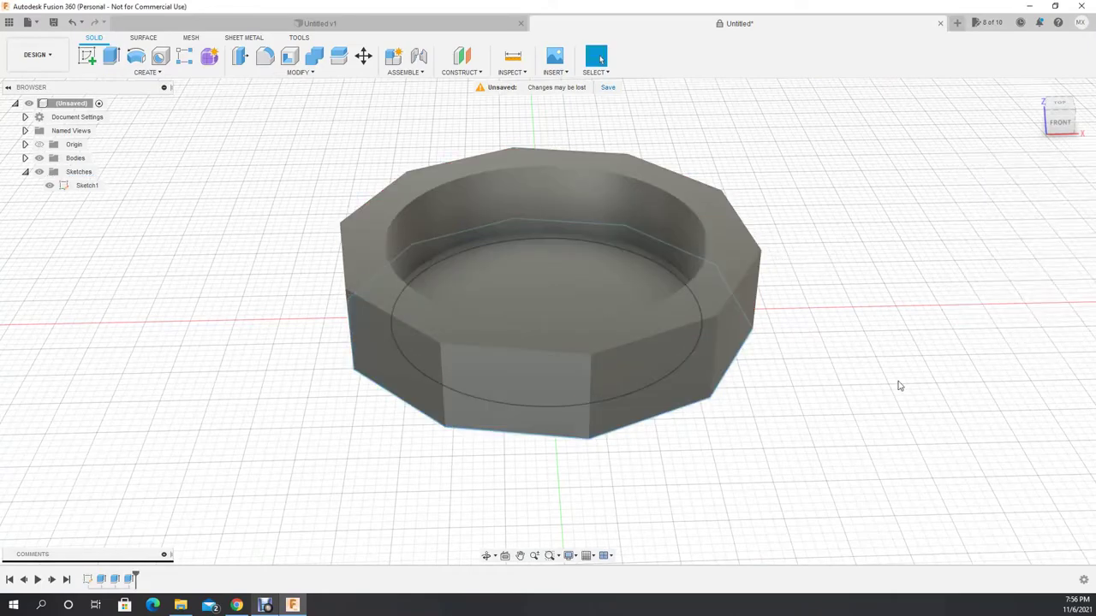
click(38, 171)
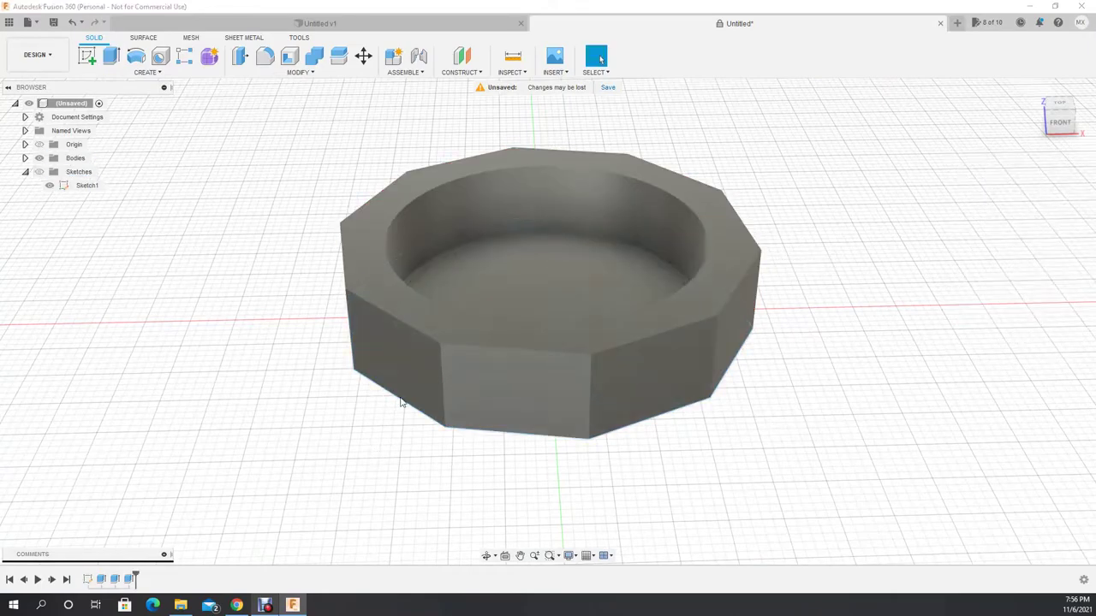
Step: Apply a trial thread to the nut's inner bore face and orbit to inspect it
click(485, 556)
mouse_move(486, 514)
mouse_down()
mouse_move(487, 442)
mouse_move(452, 506)
mouse_up()
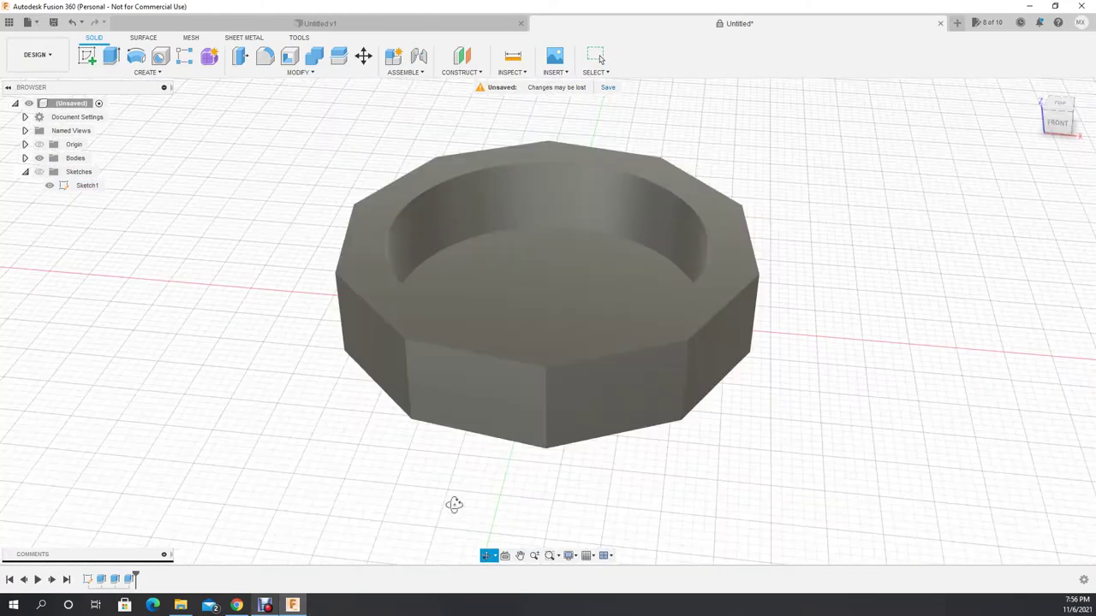
click(148, 72)
click(724, 220)
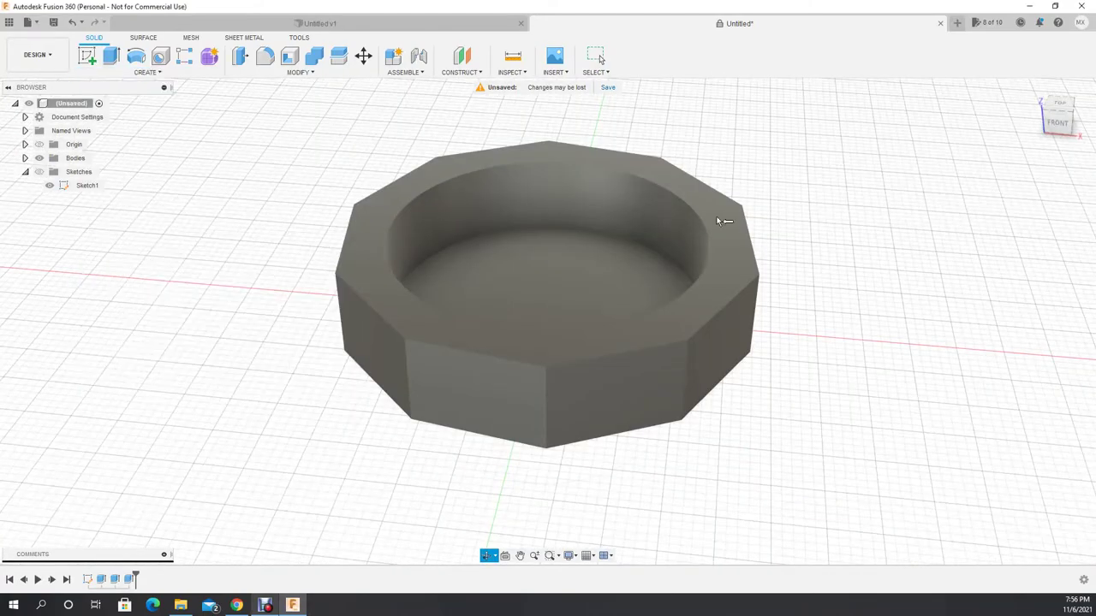
click(590, 179)
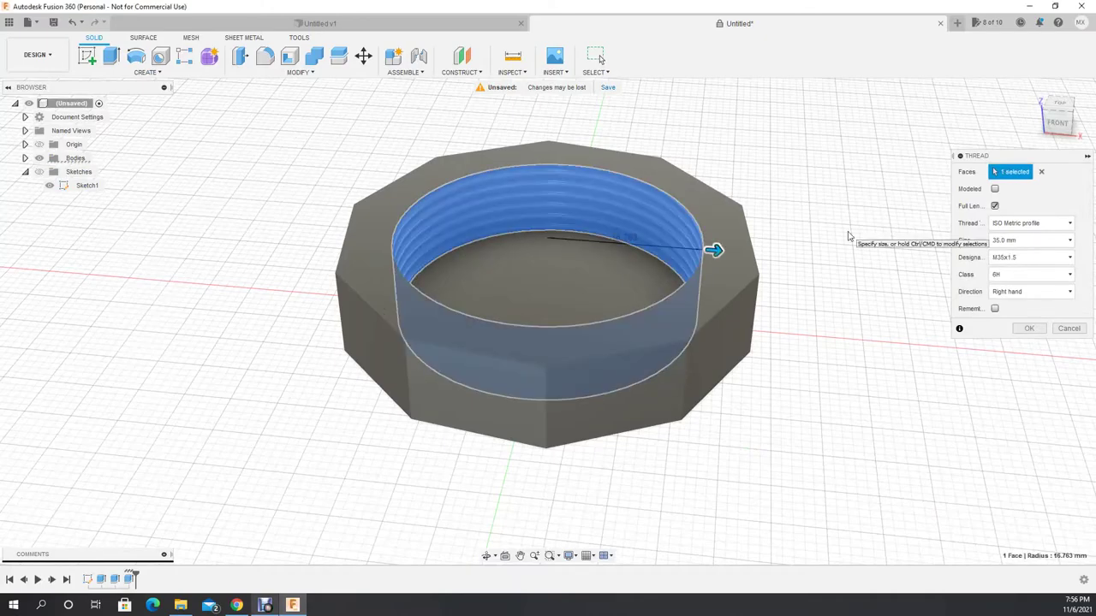
scroll(655, 269, up, 3)
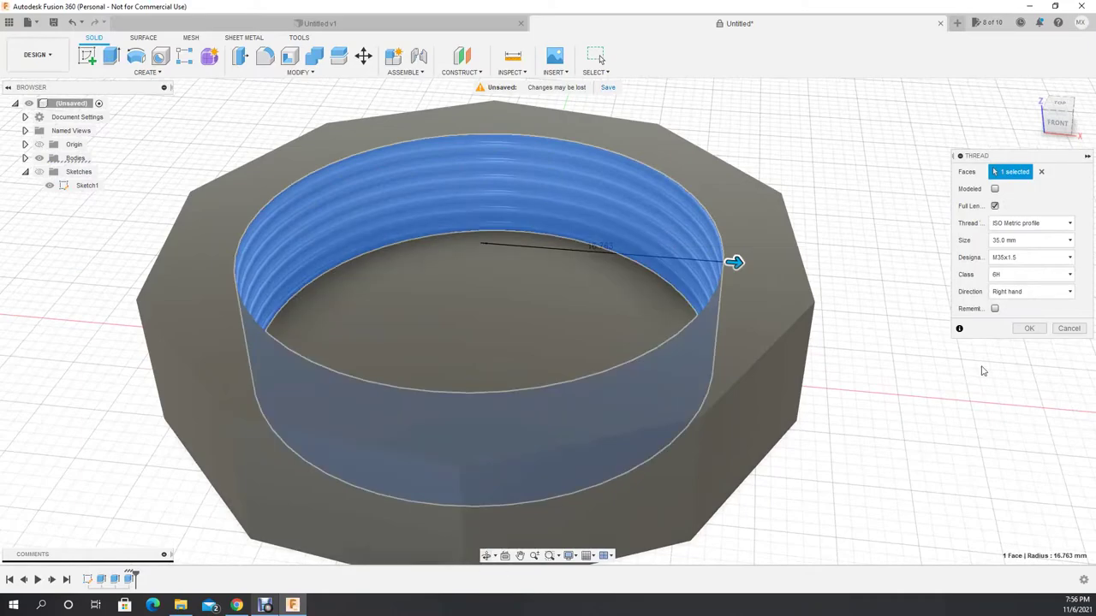
click(1031, 337)
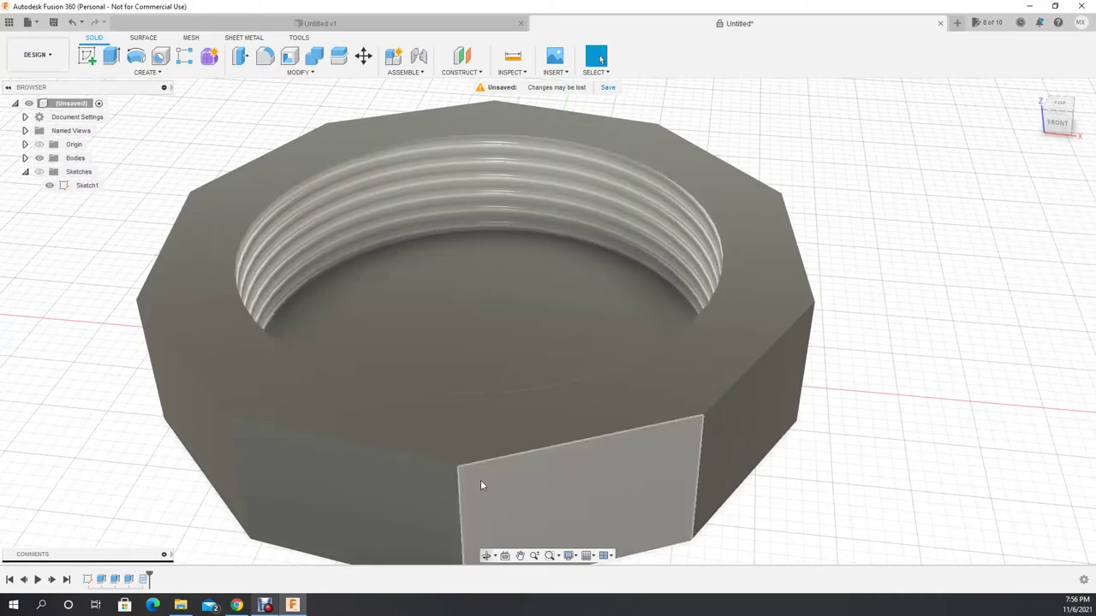
scroll(430, 316, up, 5)
shift+middle_drag(429, 315, 517, 381)
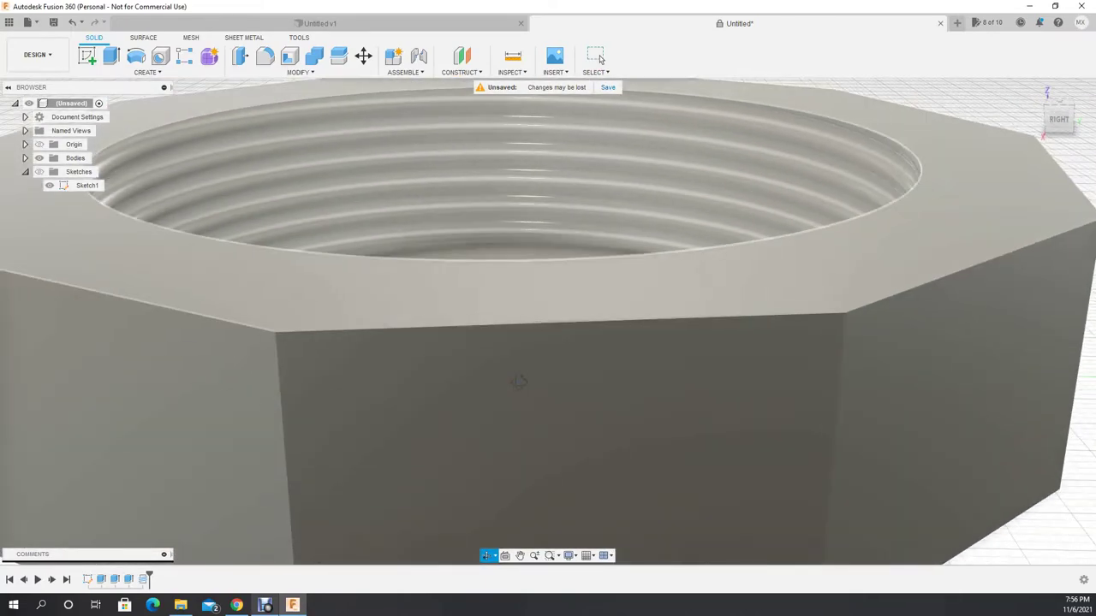
Step: Undo the trial thread and start a new Thread feature from the Create menu
key(ctrl+z)
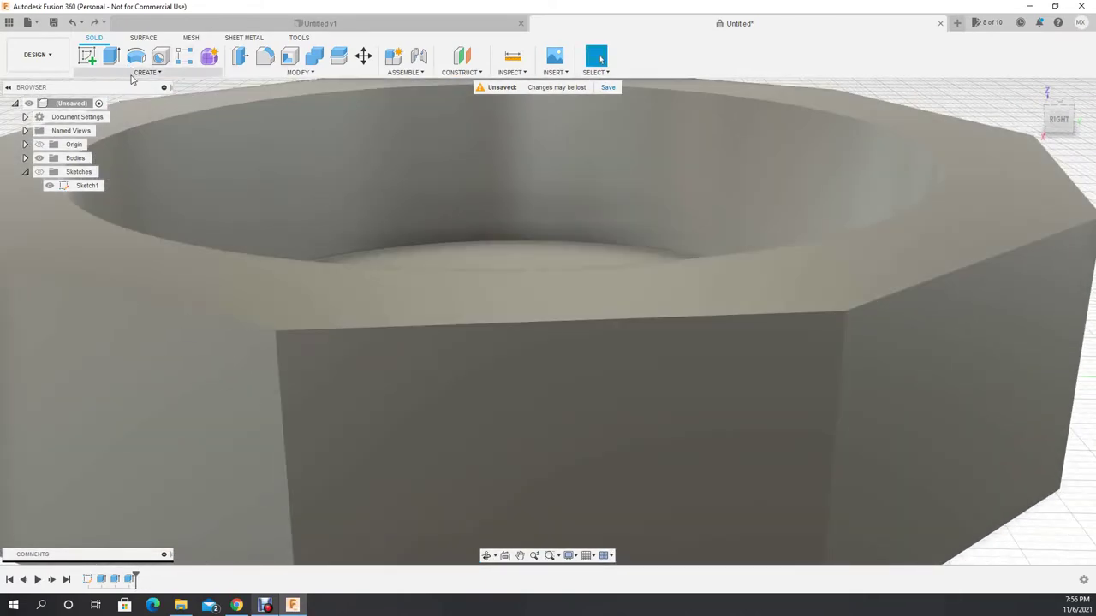
click(141, 74)
scroll(397, 286, down, 5)
key(Escape)
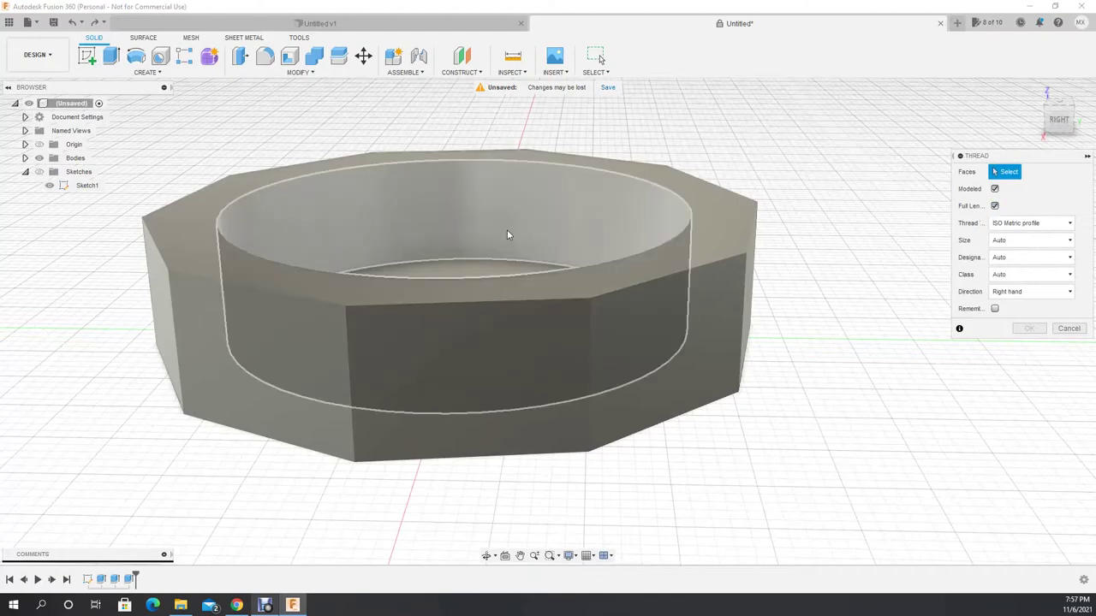
Step: Thread the bore face with a modeled ISO Metric M35x1.5 6H right-hand thread
click(750, 232)
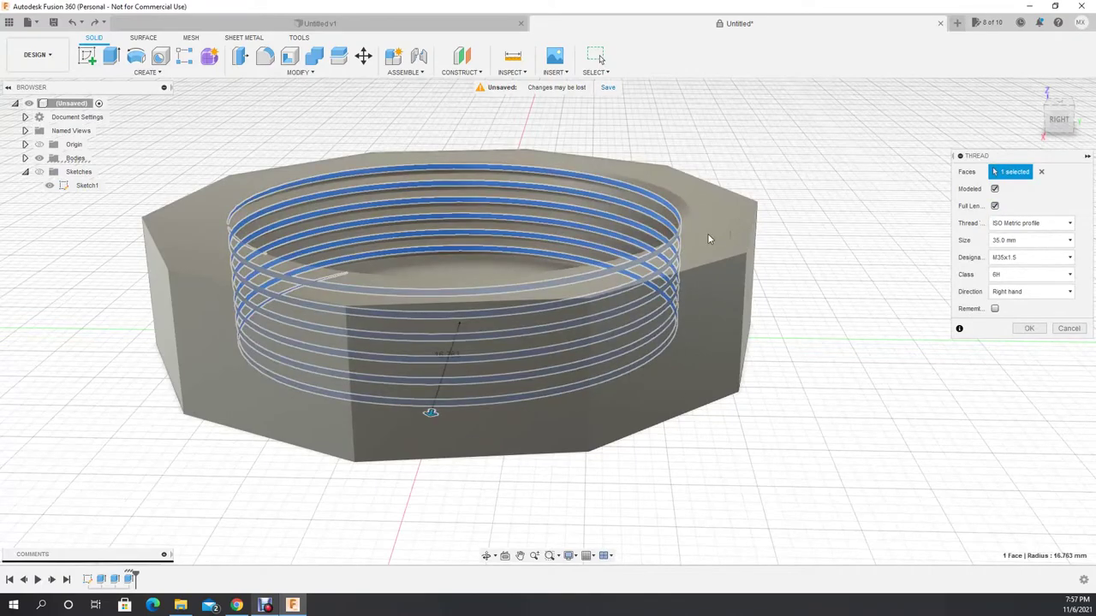
shift+middle_drag(709, 239, 313, 21)
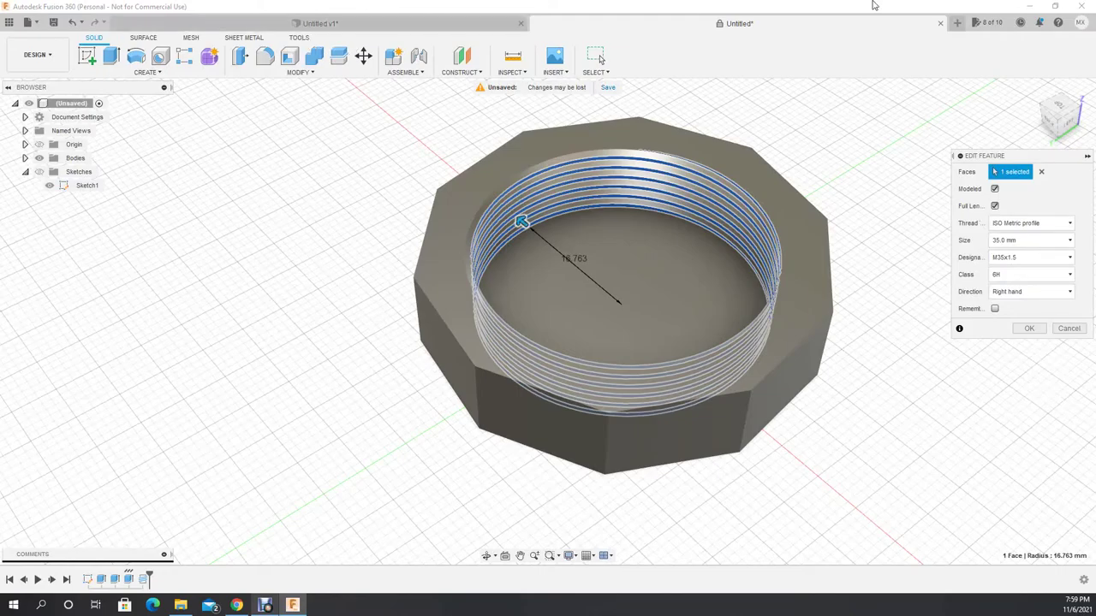
key(Escape)
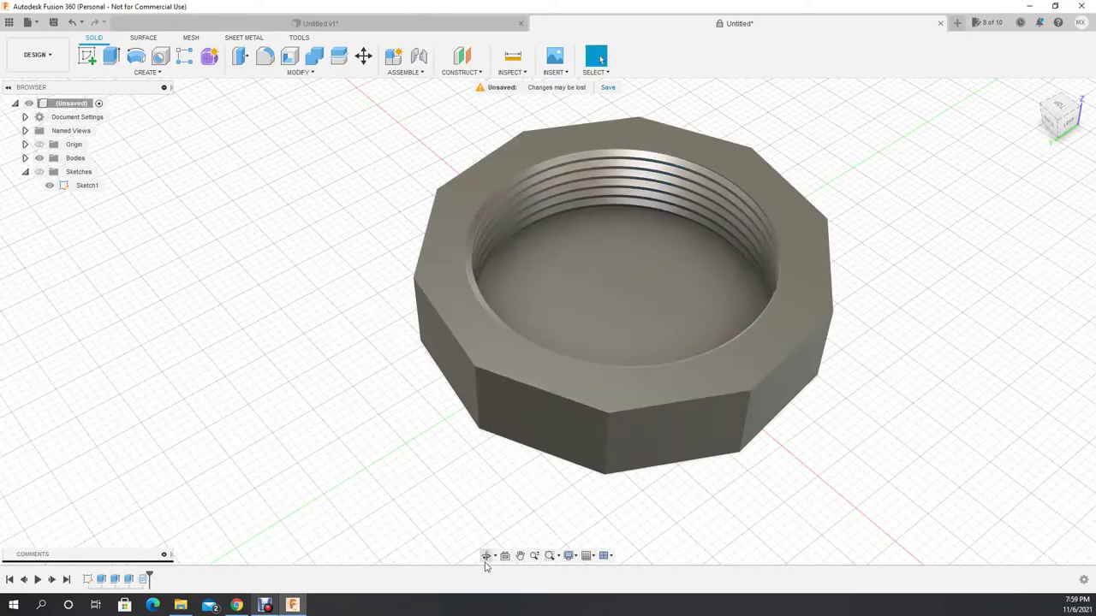
shift+middle_drag(493, 502, 287, 270)
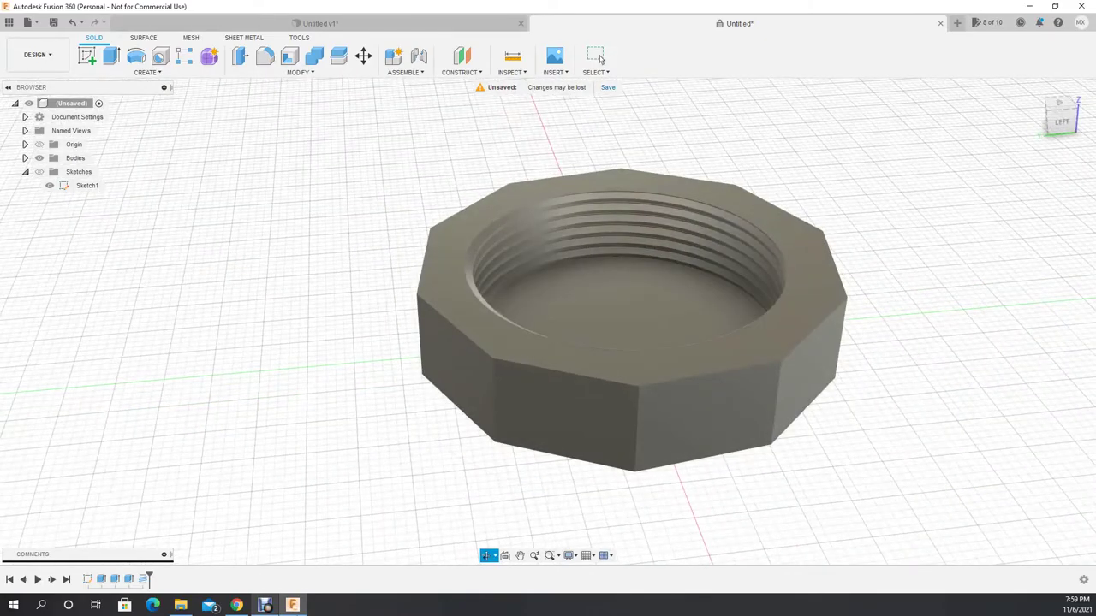
mouse_move(324, 497)
shift+middle_down()
mouse_move(411, 442)
mouse_move(453, 470)
mouse_move(356, 549)
shift+middle_up()
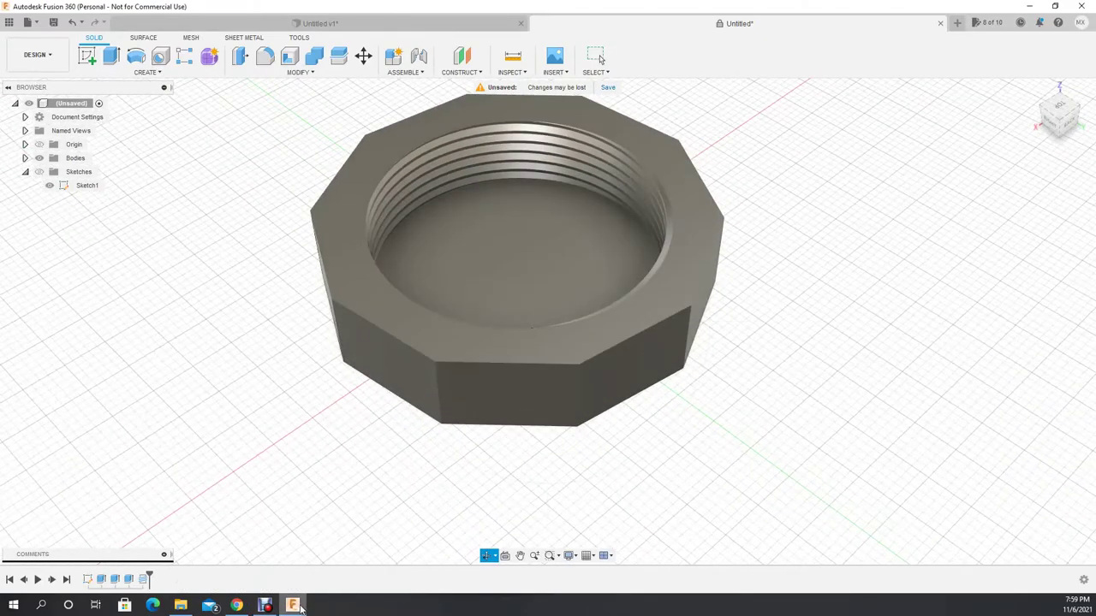